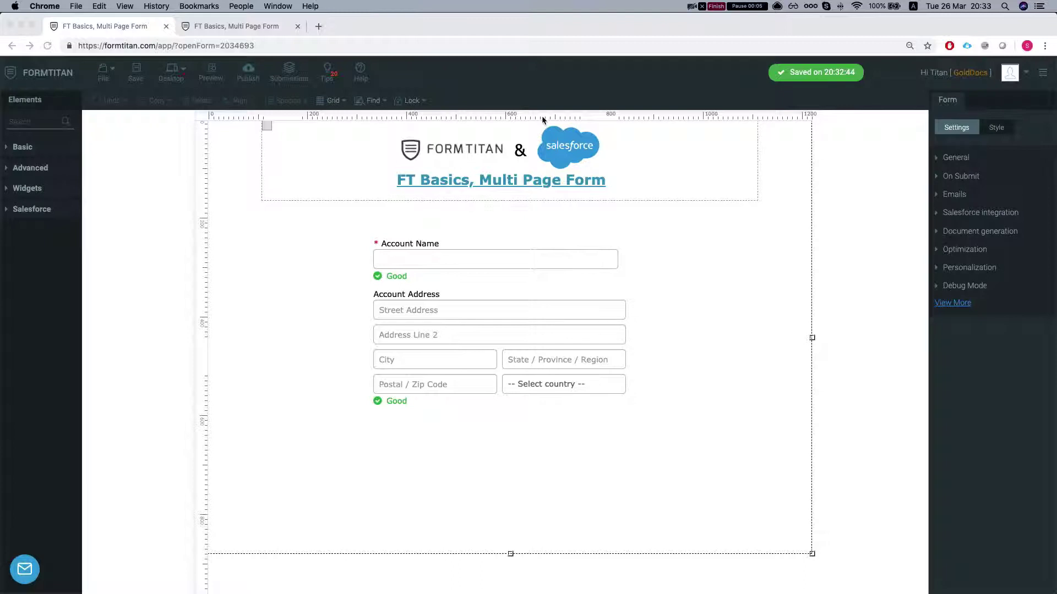
# - Search Elements for 'pag' and drag a PageBreak onto the form canvas
pyautogui.click(24, 122)
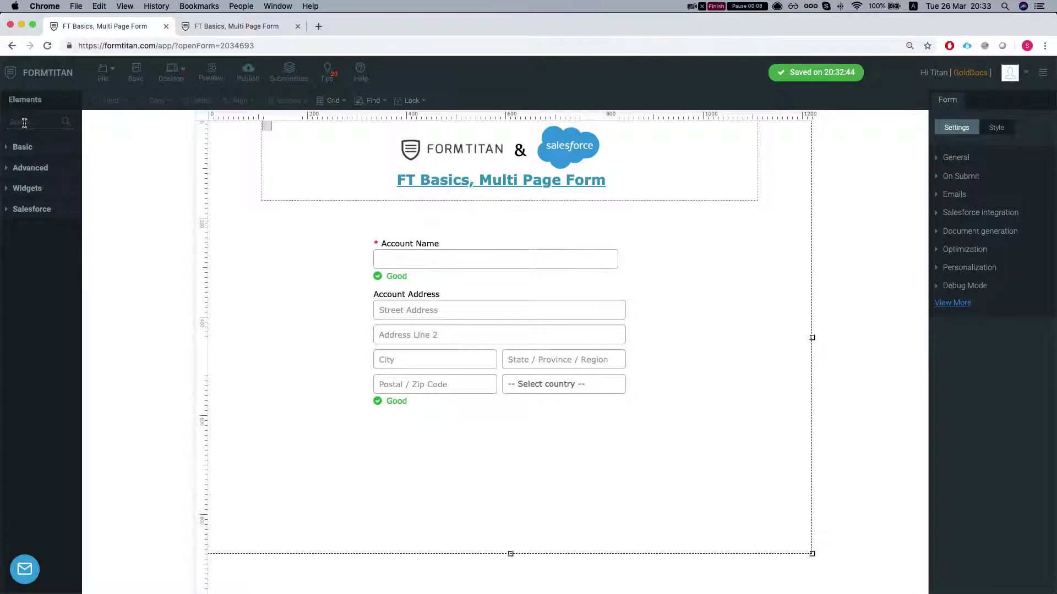
pyautogui.write('page')
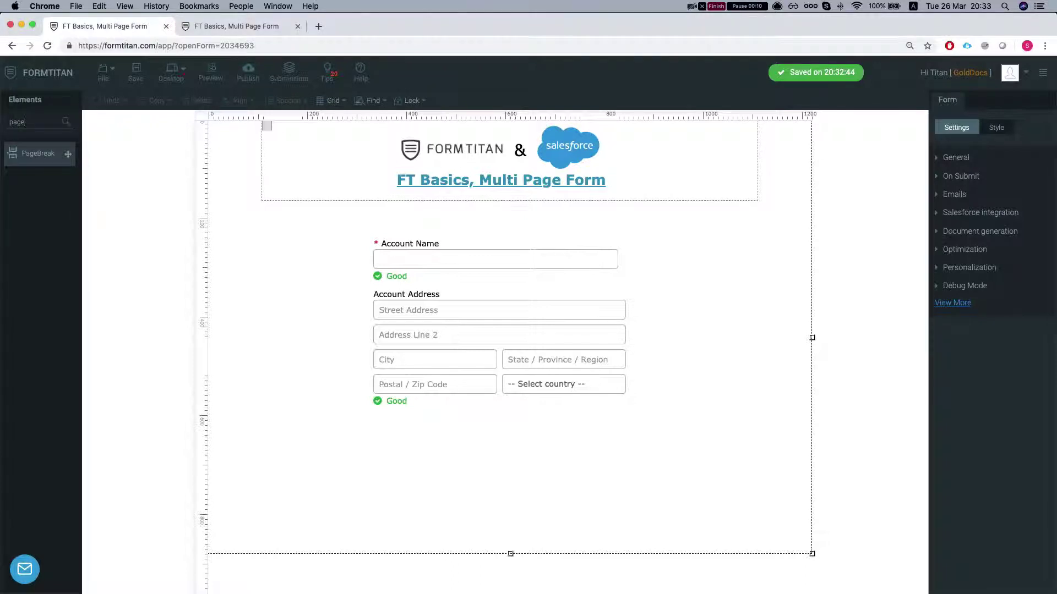
pyautogui.moveTo(33, 154); pyautogui.dragTo(381, 573)
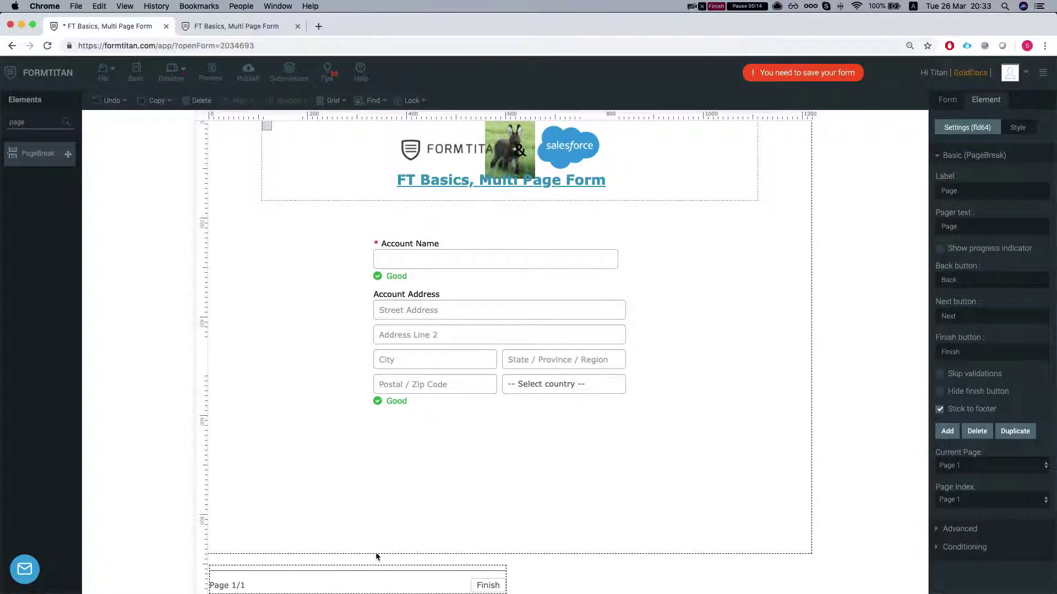
# - Add a second, empty page from the page break's Settings, then deselect it
pyautogui.click(1017, 127)
pyautogui.click(967, 127)
pyautogui.click(1018, 127)
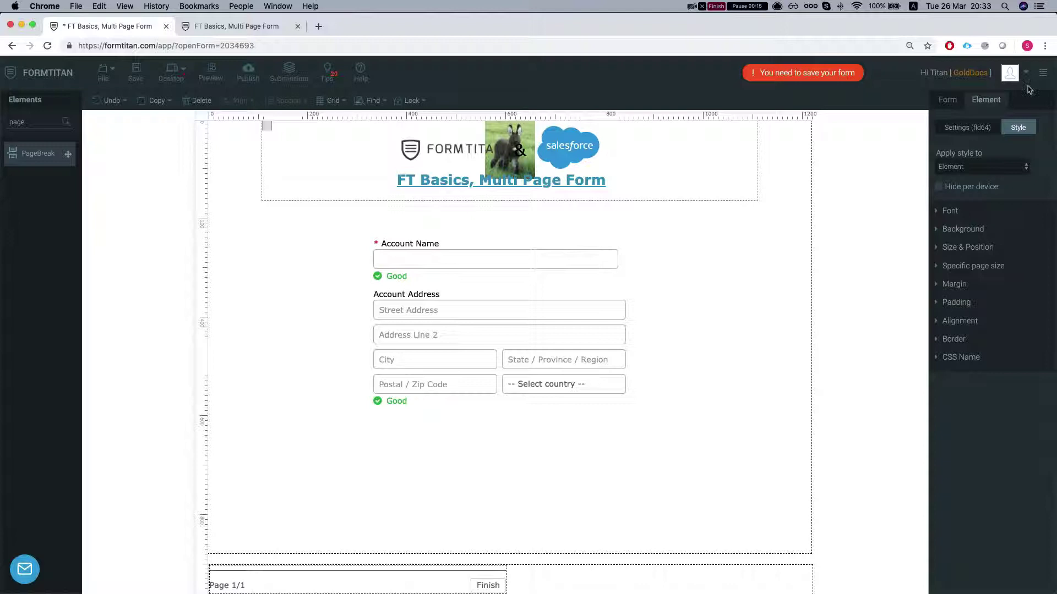
pyautogui.click(963, 130)
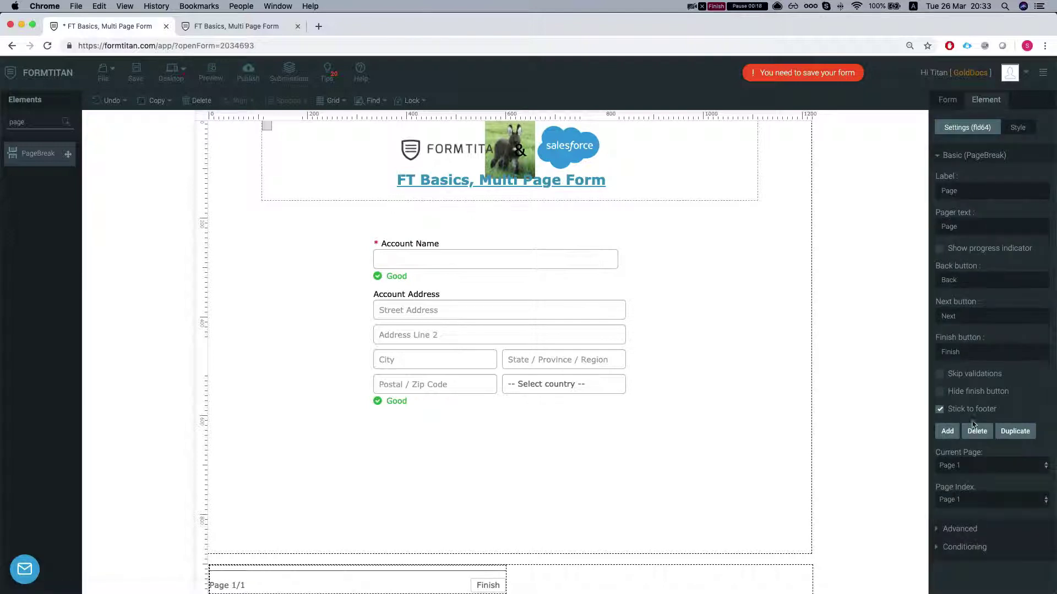
pyautogui.click(945, 431)
pyautogui.click(621, 358)
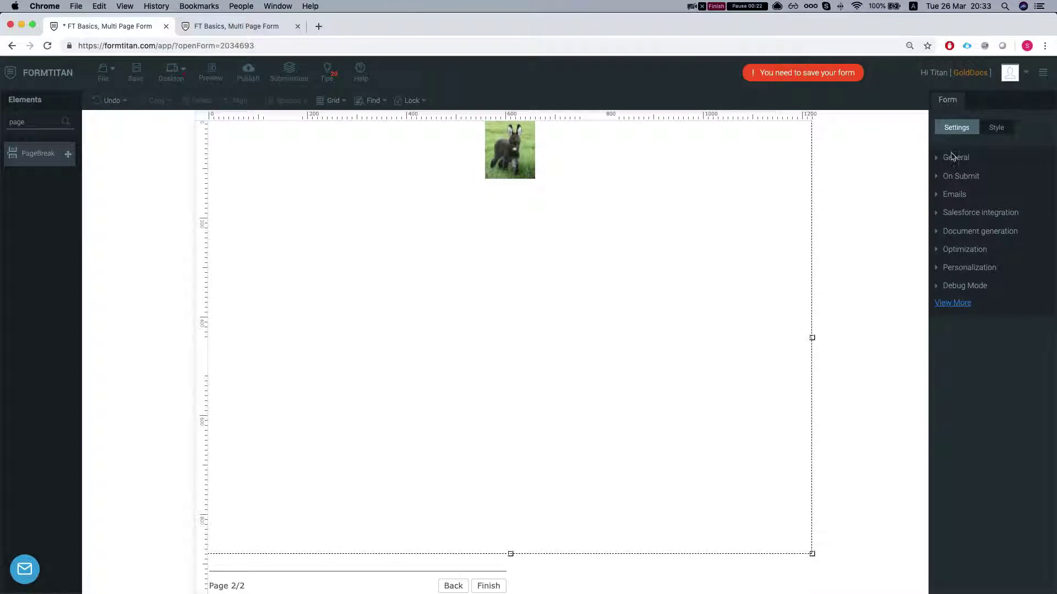
# - Search Elements for 'add' and place an Address block on page 2
pyautogui.click(969, 214)
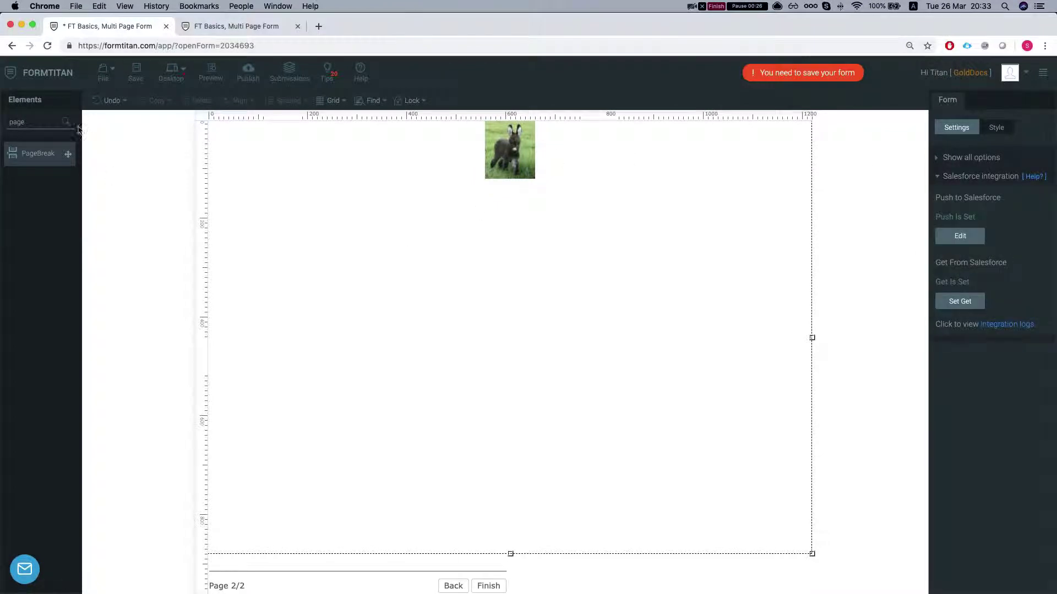
pyautogui.doubleClick(23, 123)
pyautogui.press('BackSpace')
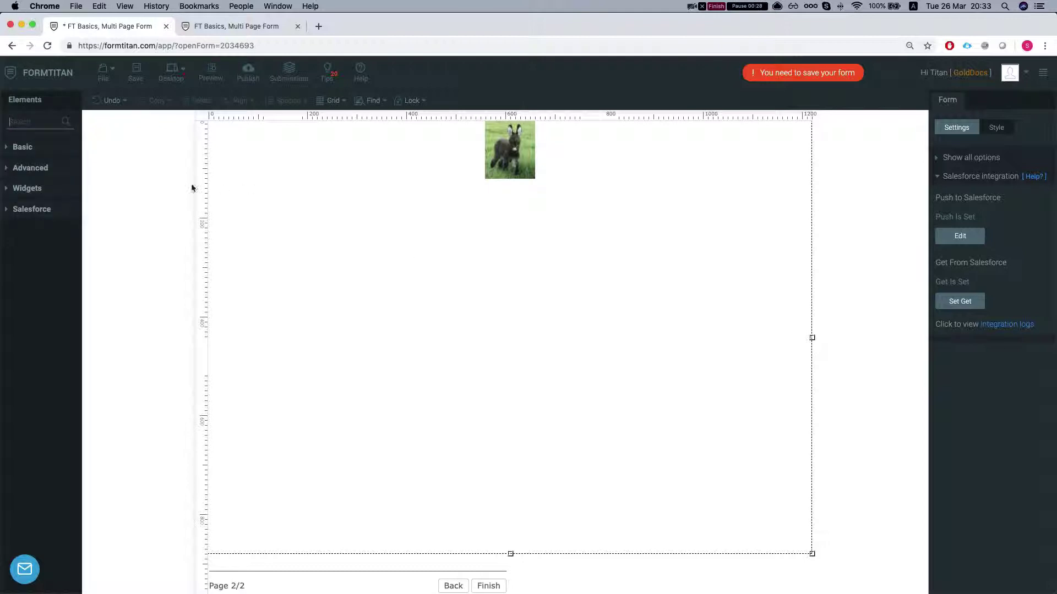
pyautogui.write('af')
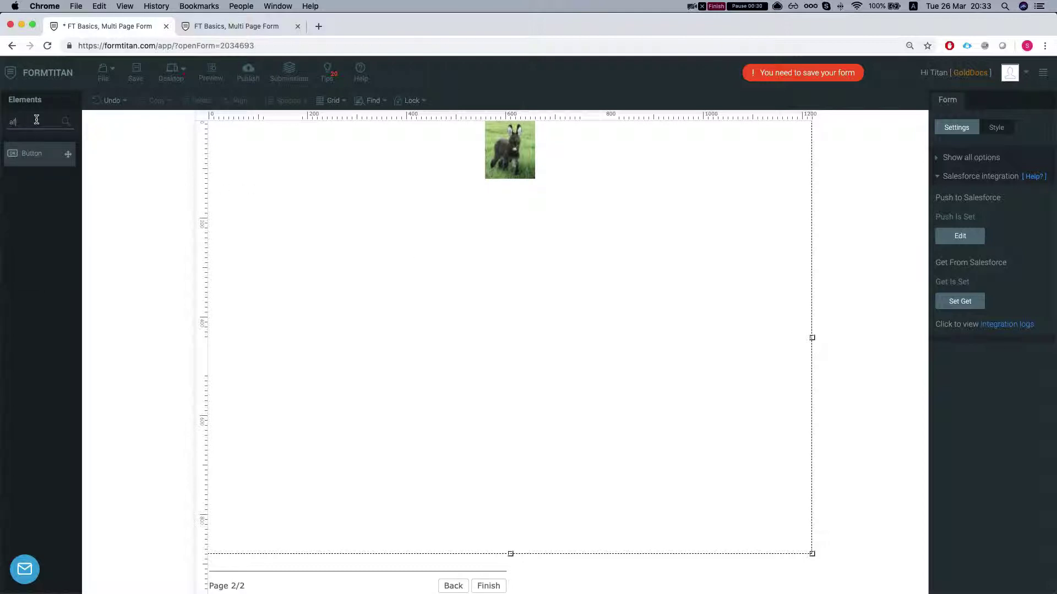
pyautogui.press('BackSpace')
pyautogui.write('dd')
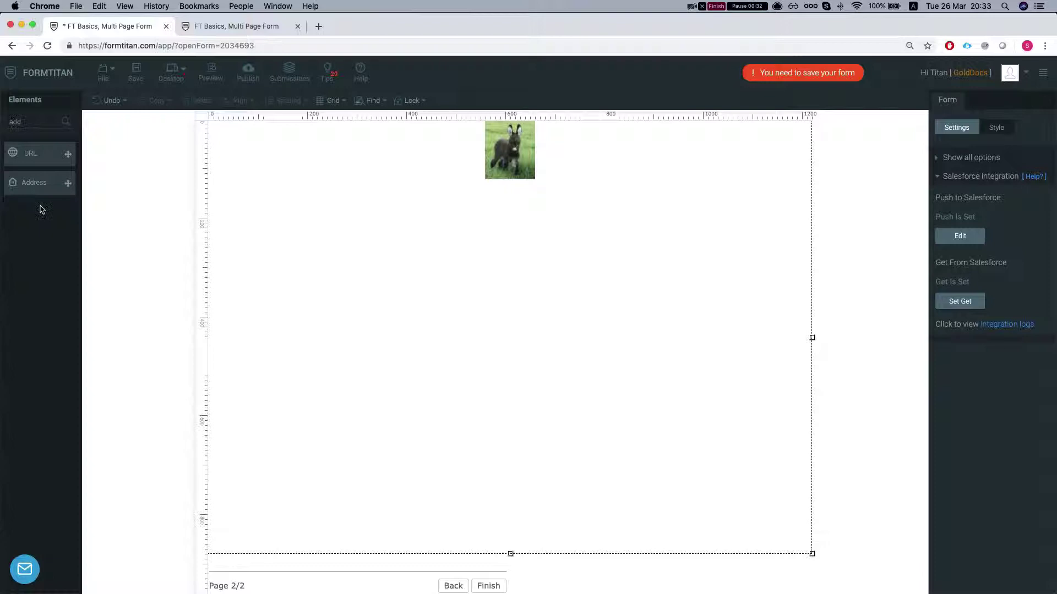
pyautogui.moveTo(38, 184); pyautogui.dragTo(358, 347)
# - Place a Textbox above the Address block, save, and bring up the Publish options
pyautogui.doubleClick(37, 119)
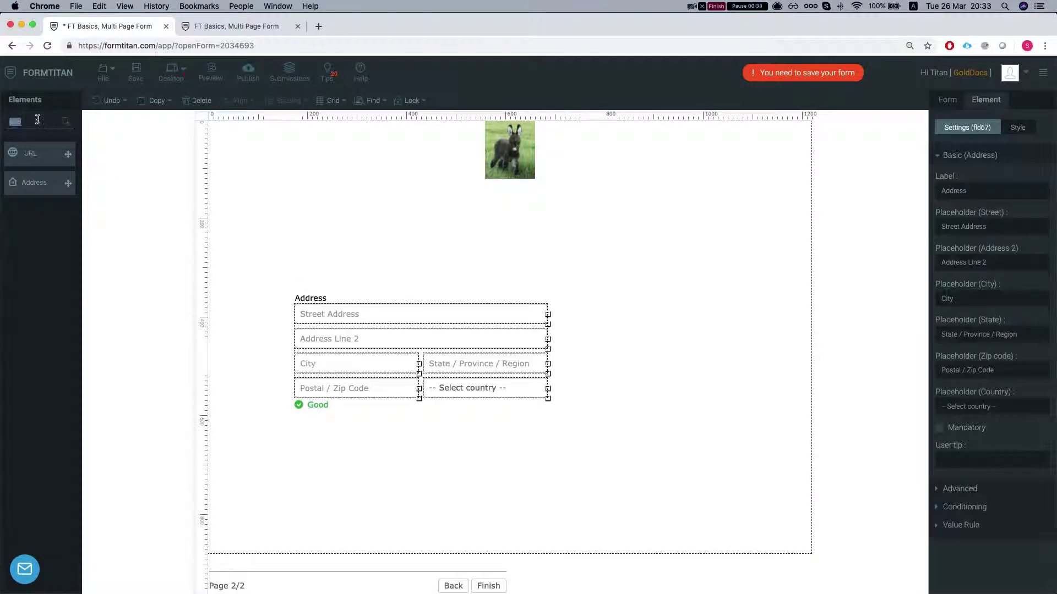
pyautogui.write('tex')
pyautogui.moveTo(35, 182); pyautogui.dragTo(354, 243)
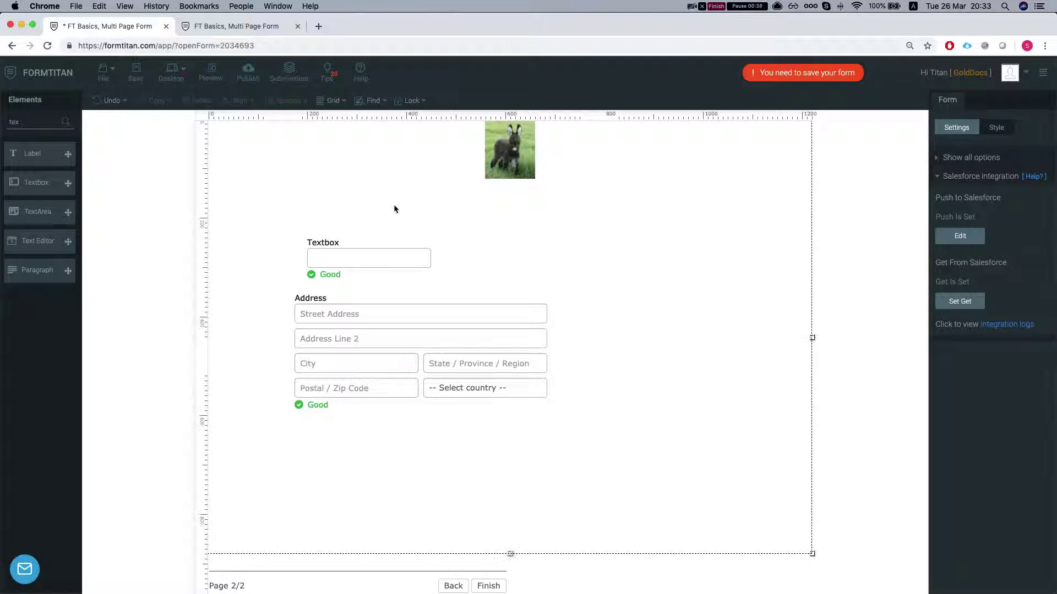
pyautogui.press('super+s')
pyautogui.click(248, 72)
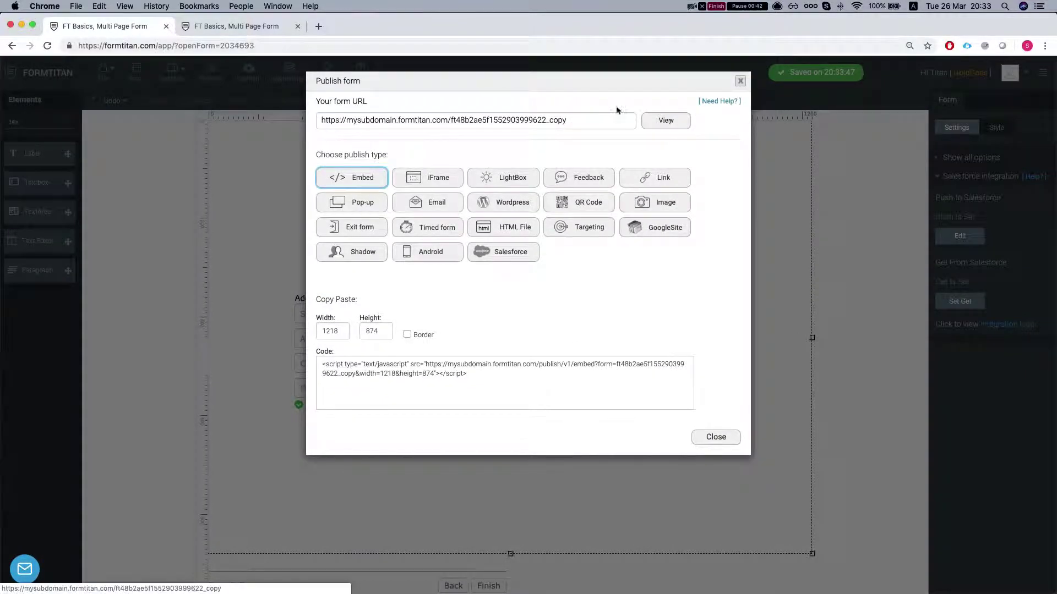
pyautogui.click(667, 122)
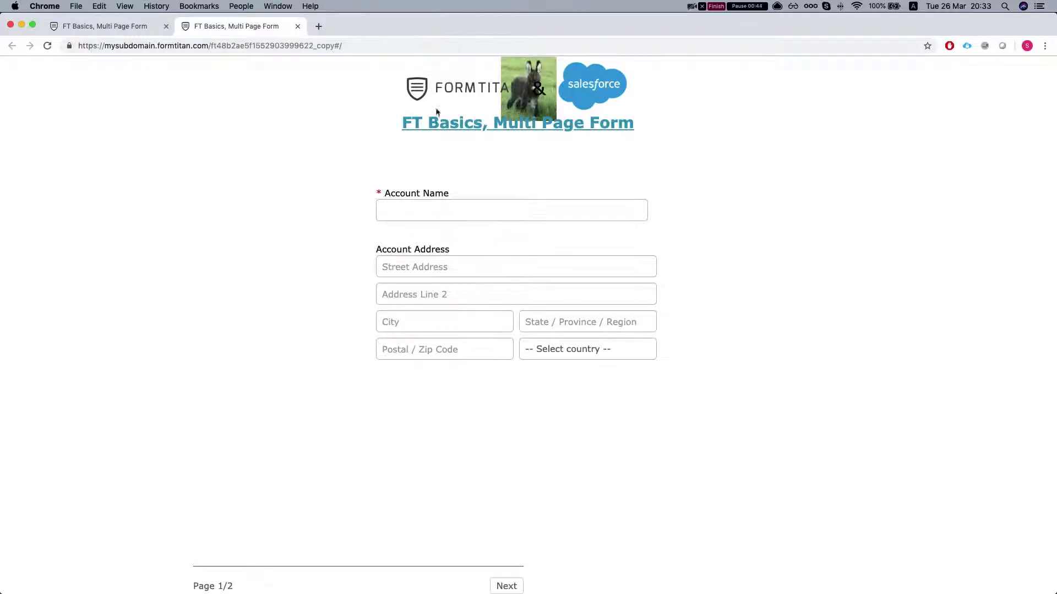
pyautogui.click(506, 584)
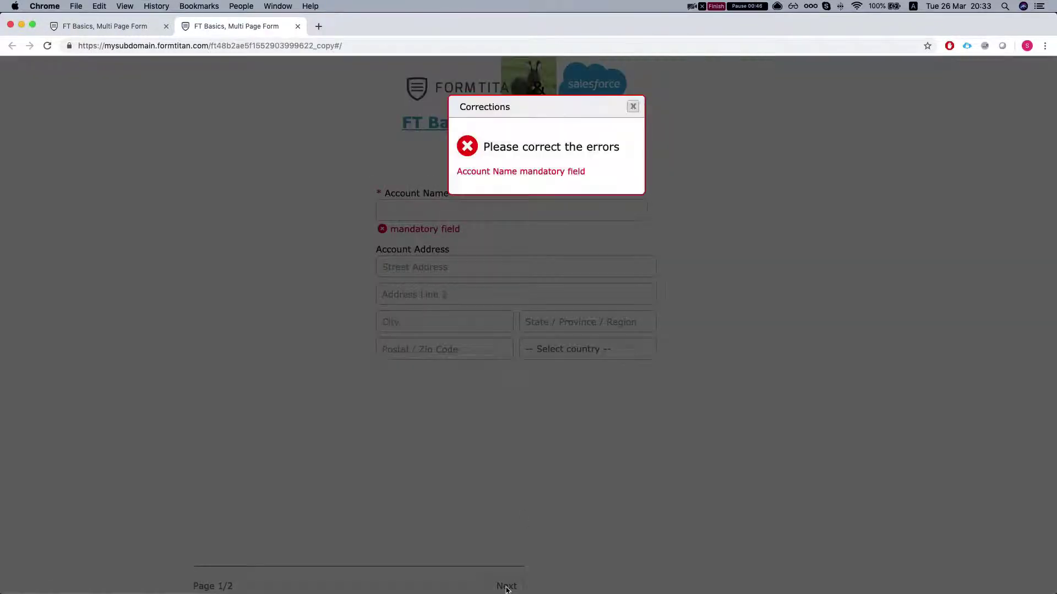
pyautogui.click(633, 107)
pyautogui.write('asdasd')
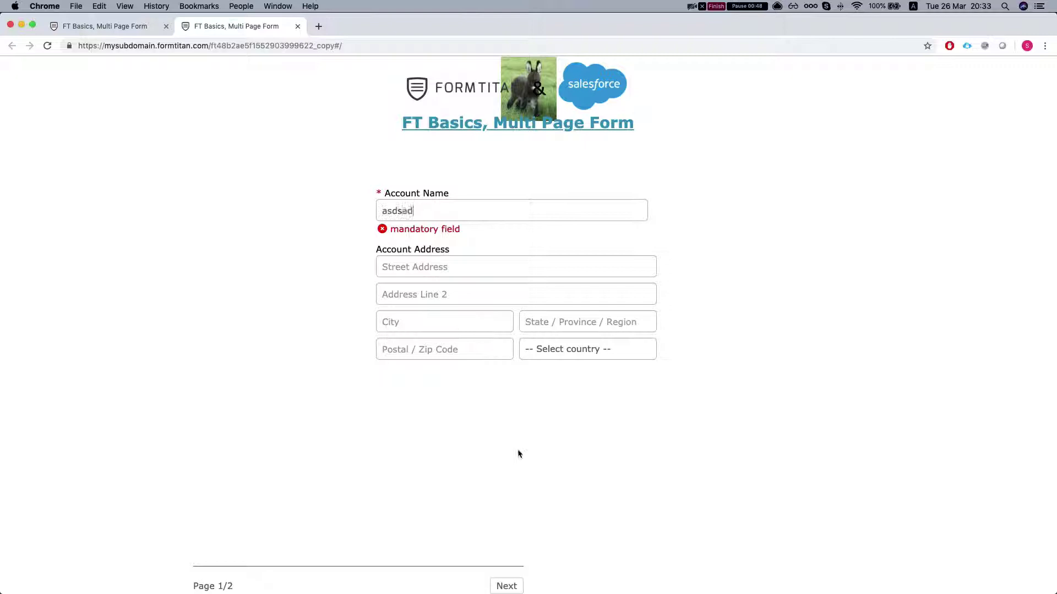
pyautogui.click(506, 584)
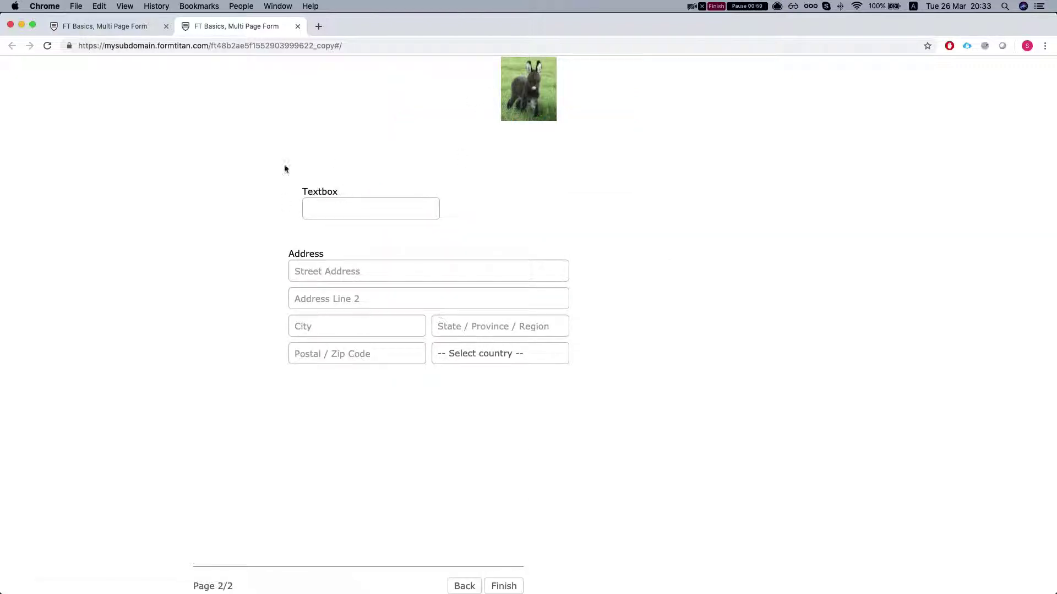
pyautogui.click(326, 205)
pyautogui.write('asdasd')
pyautogui.click(361, 269)
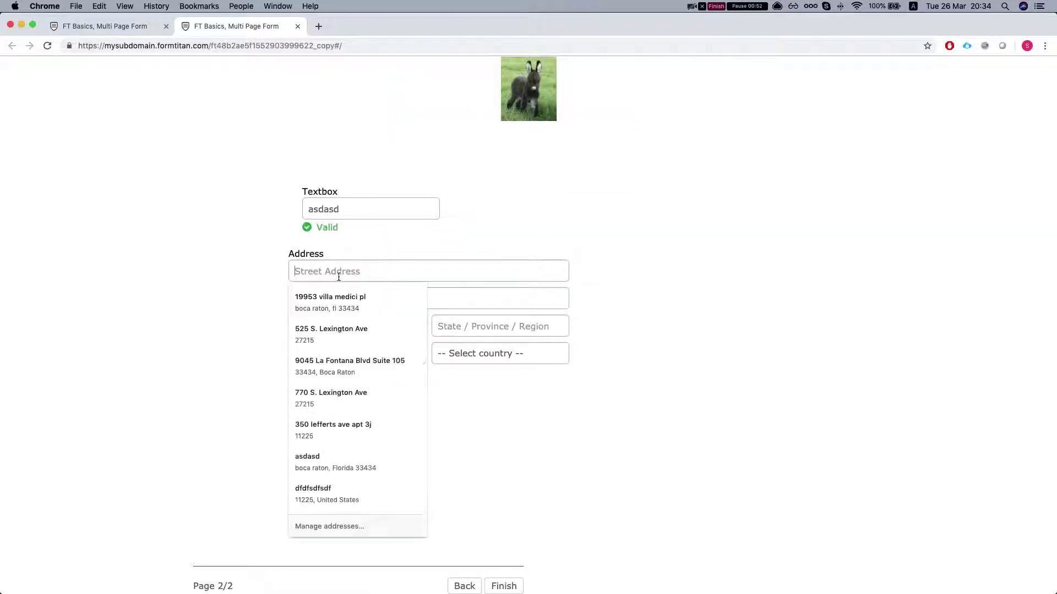
pyautogui.write('asdasd')
pyautogui.click(521, 380)
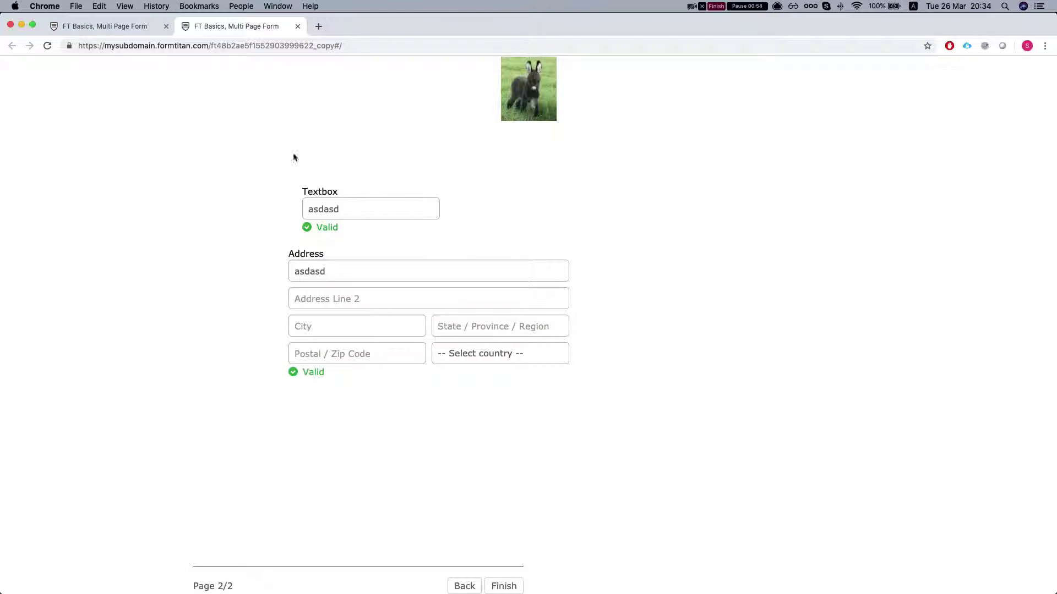
pyautogui.click(99, 28)
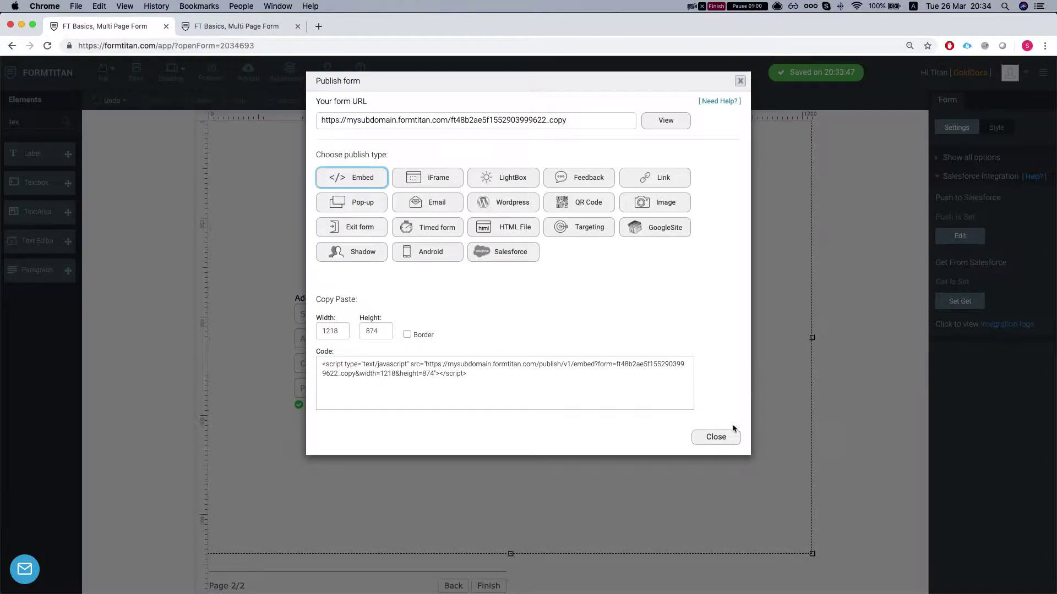
# - Close Publish, tick Skip validations on page 1's PageBreak, and save the form
pyautogui.click(711, 441)
pyautogui.click(362, 584)
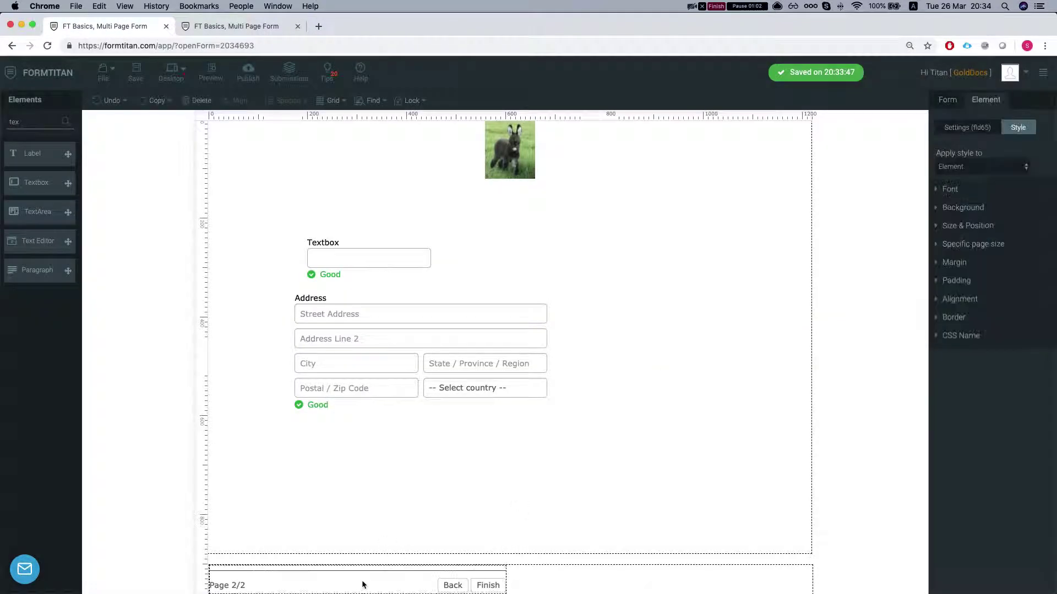
pyautogui.click(955, 131)
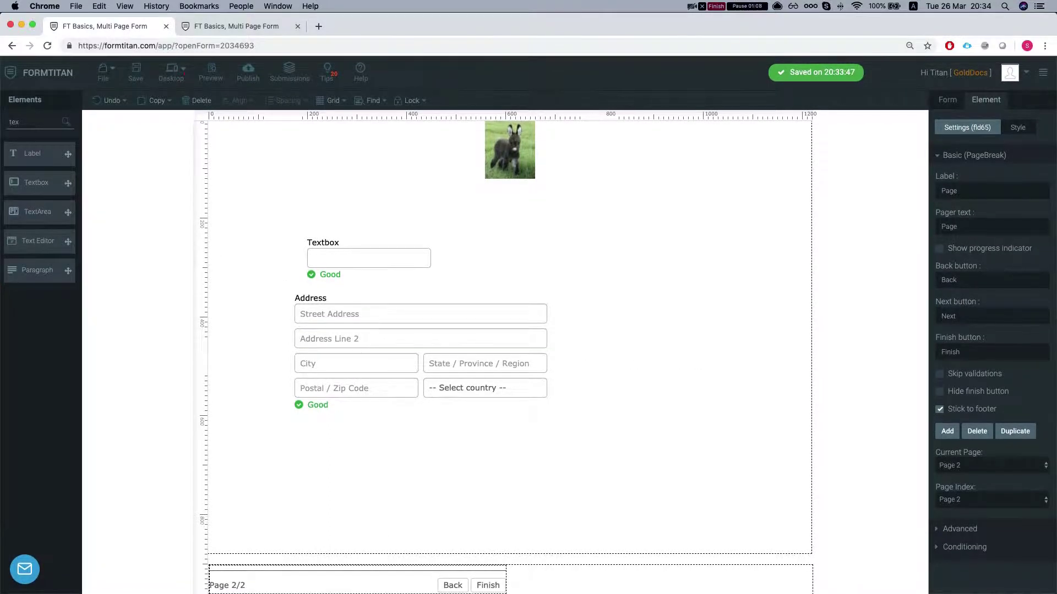
pyautogui.click(453, 585)
pyautogui.click(368, 584)
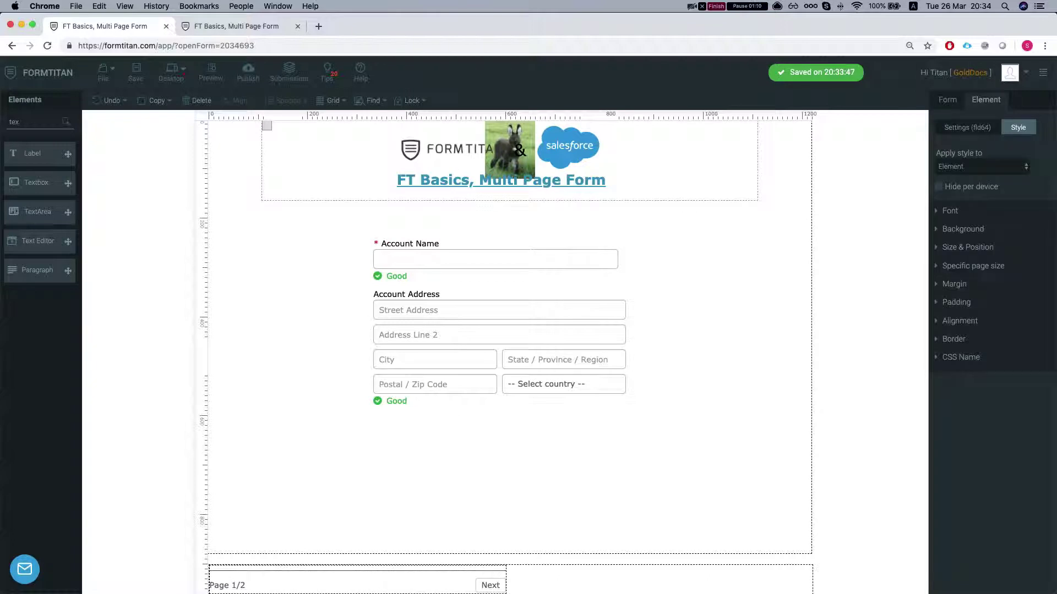
pyautogui.click(964, 127)
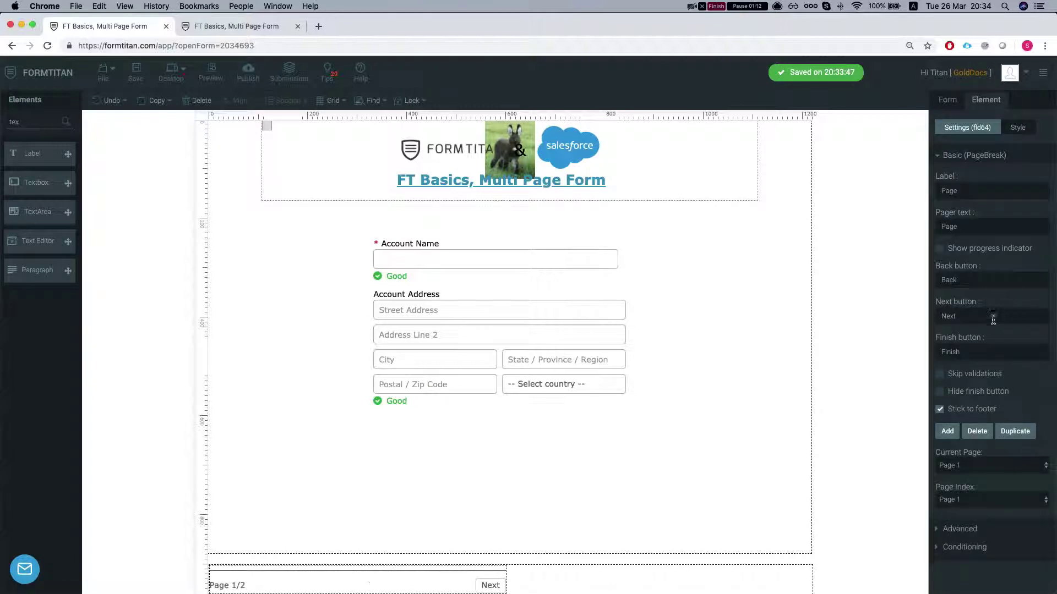
pyautogui.click(940, 375)
pyautogui.press('super+s')
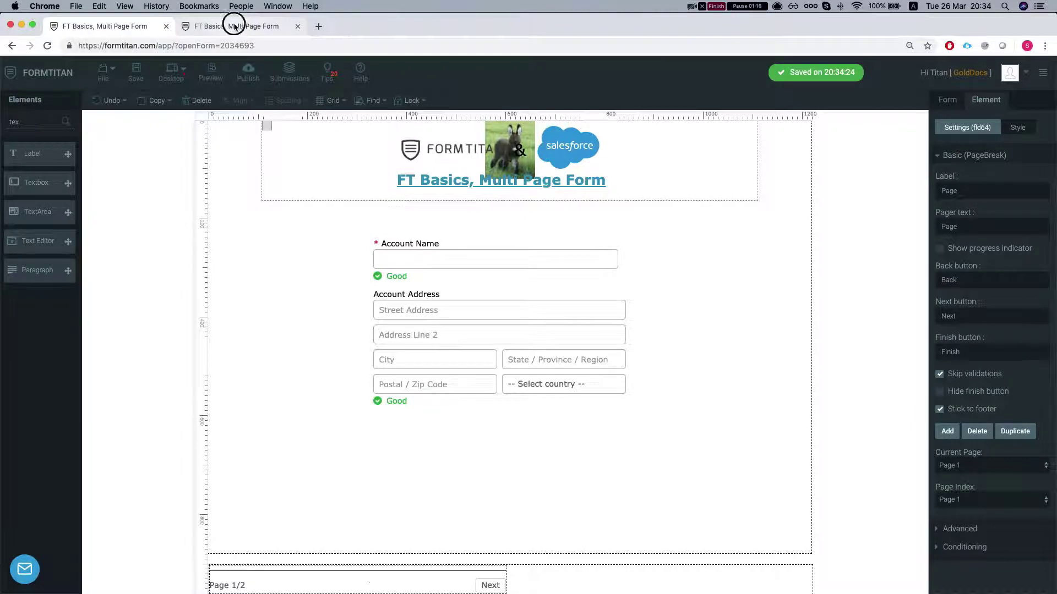
# - Reload the live form and test moving between pages 1 and 2 without filling Account Name
pyautogui.click(237, 26)
pyautogui.press('super+r')
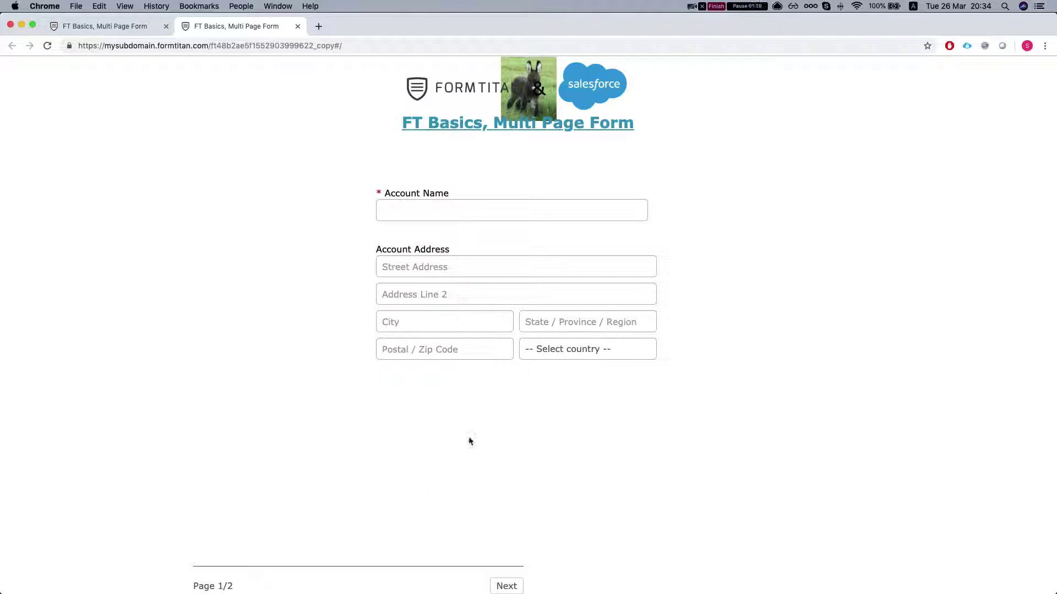
pyautogui.click(506, 586)
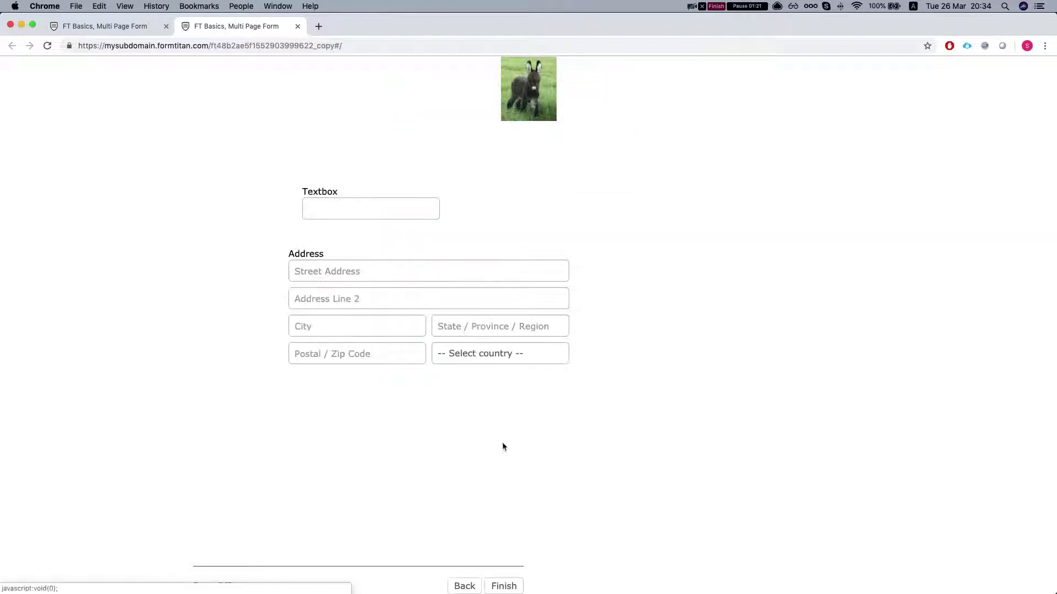
pyautogui.click(464, 587)
pyautogui.click(506, 586)
pyautogui.click(479, 586)
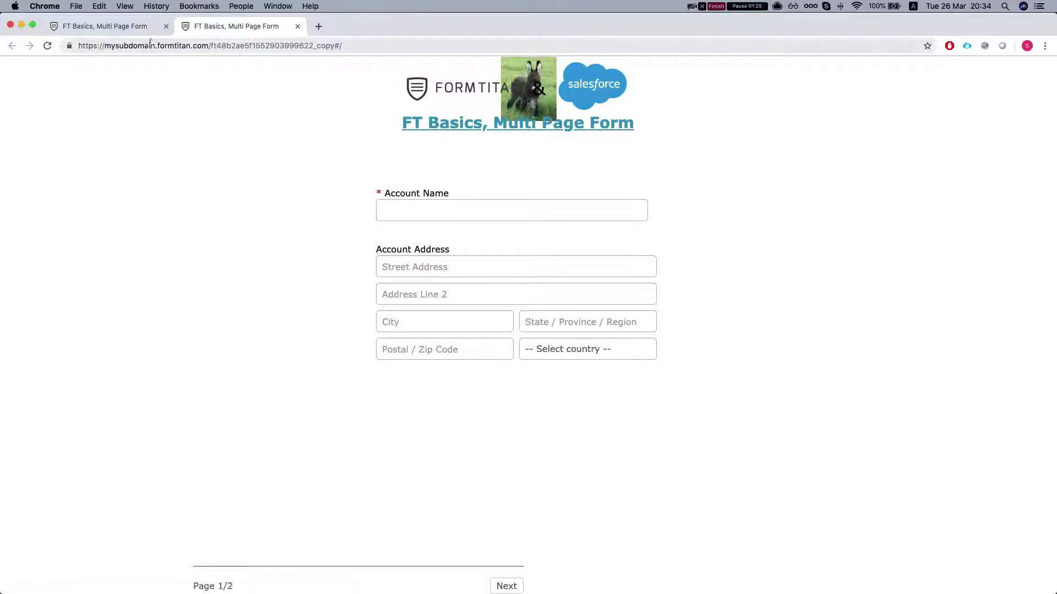
pyautogui.click(104, 26)
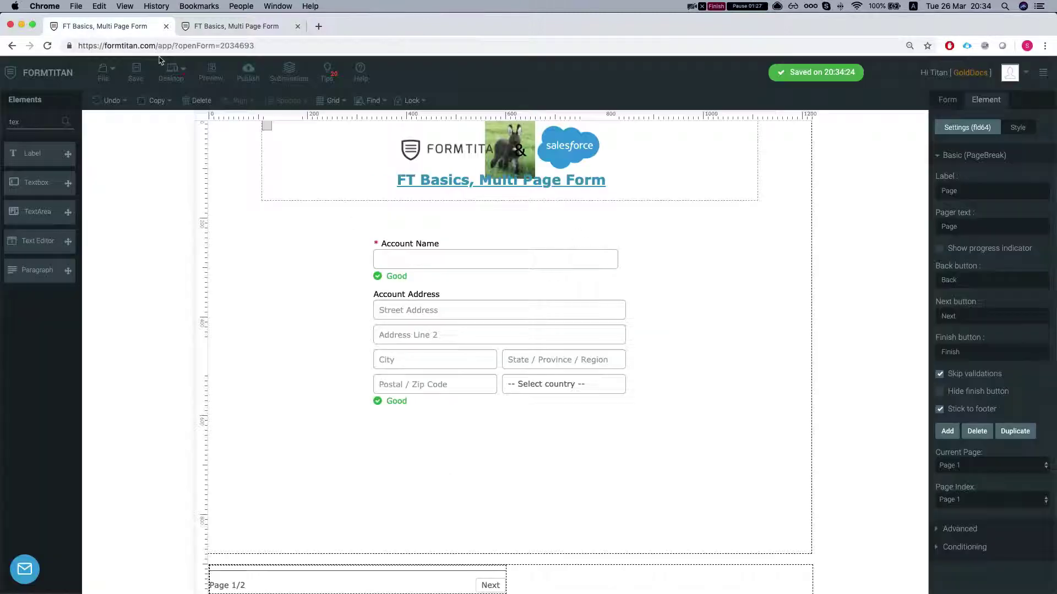
# - Enable Show progress indicator, save, and reload the live form to check the progress bar
pyautogui.click(945, 249)
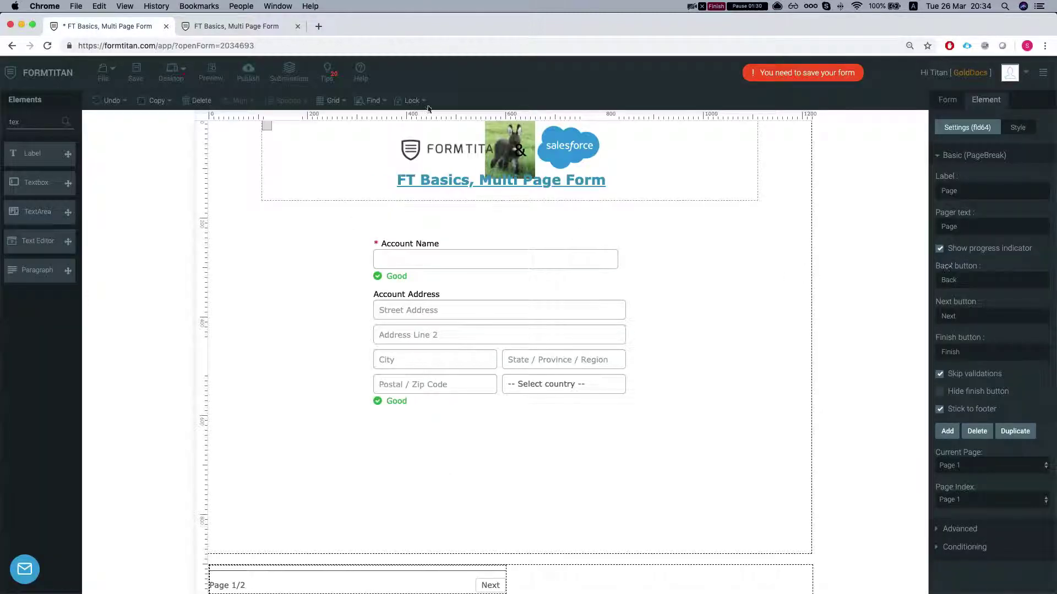
pyautogui.press('super+s')
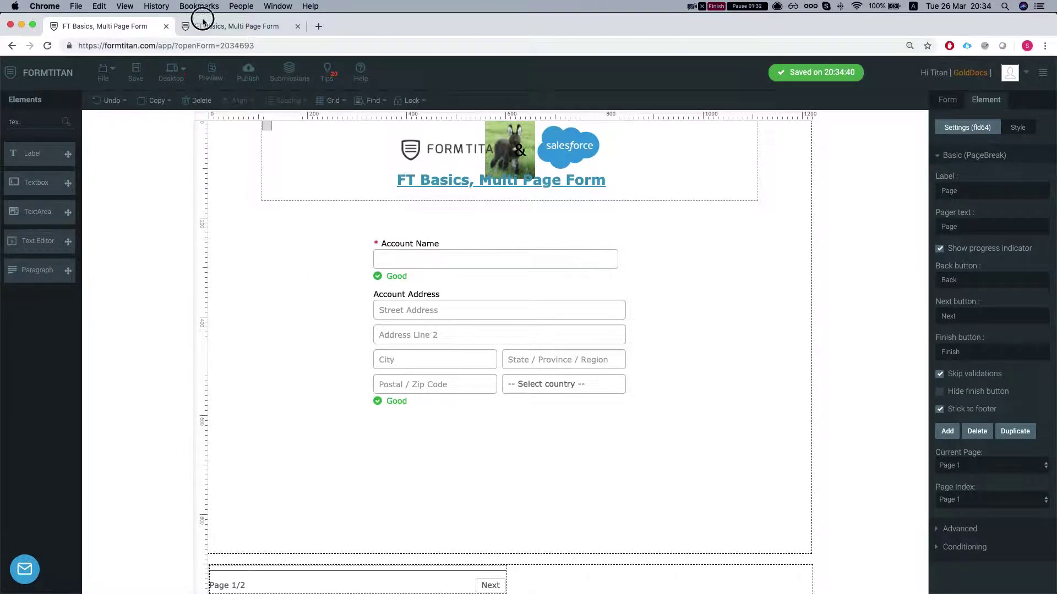
pyautogui.click(204, 25)
pyautogui.press('super+r')
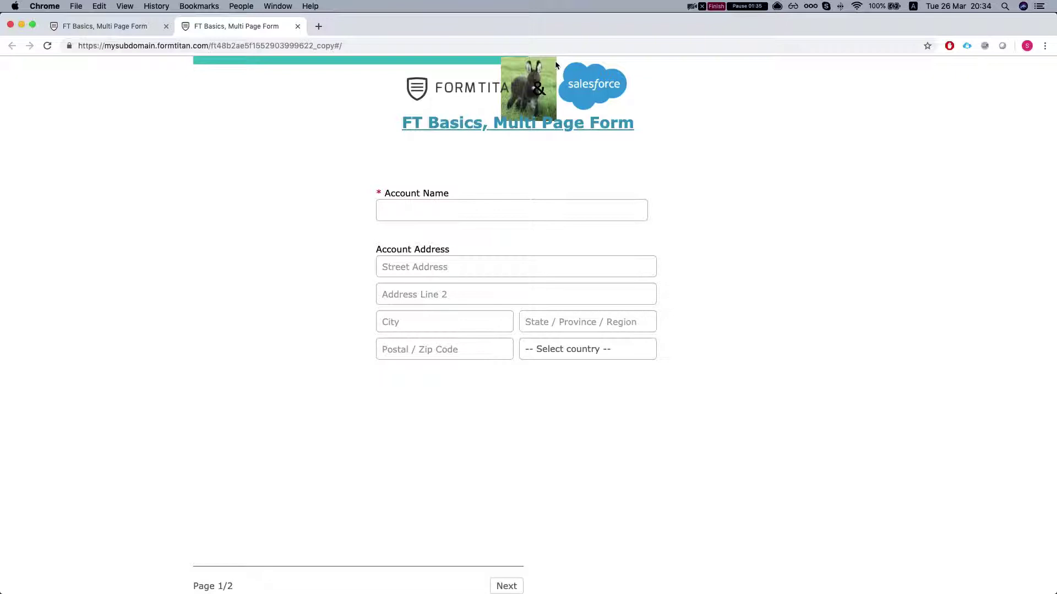
pyautogui.press('super+alt+Left')
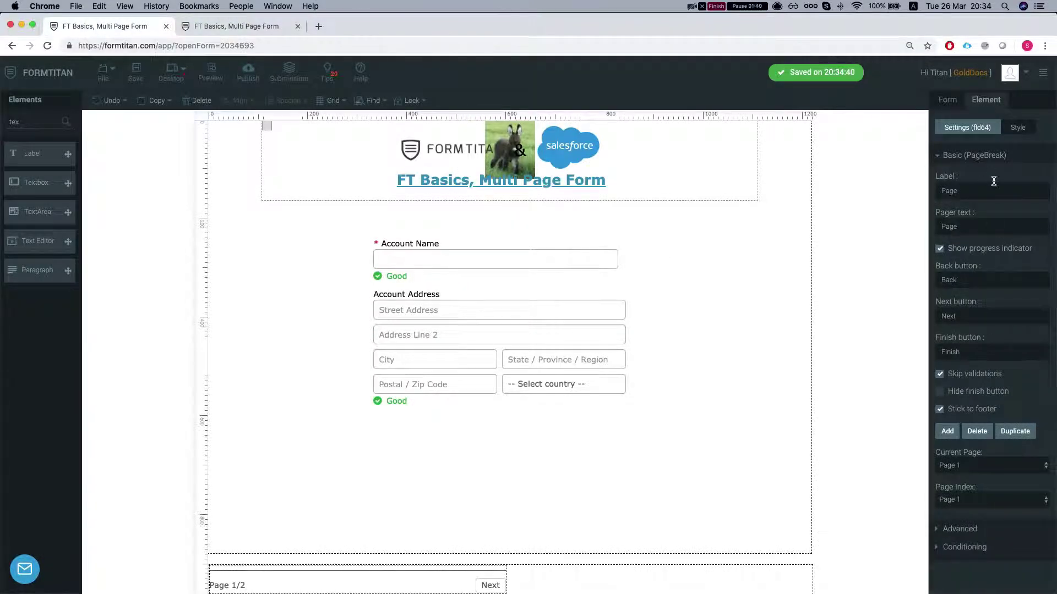
# - Style the Progress Indicator with a dark background colour and a custom height setting
pyautogui.click(1016, 129)
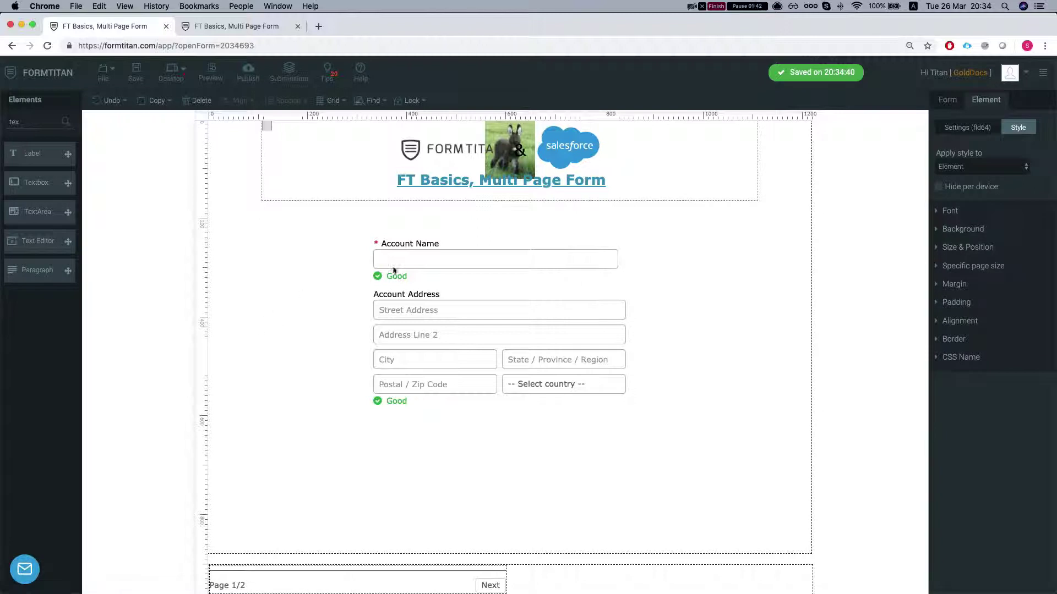
pyautogui.click(999, 168)
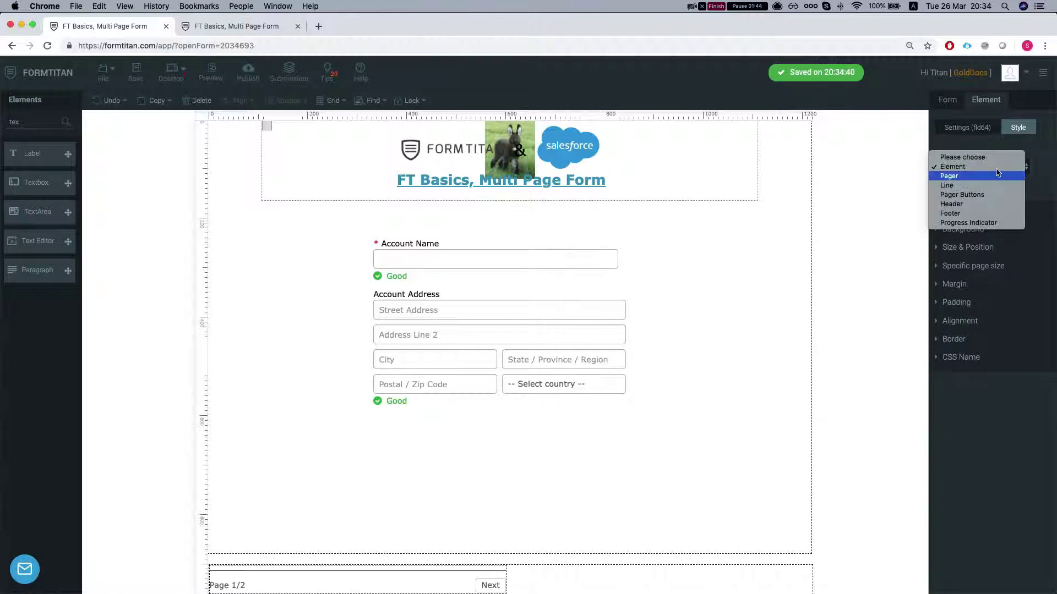
pyautogui.click(985, 223)
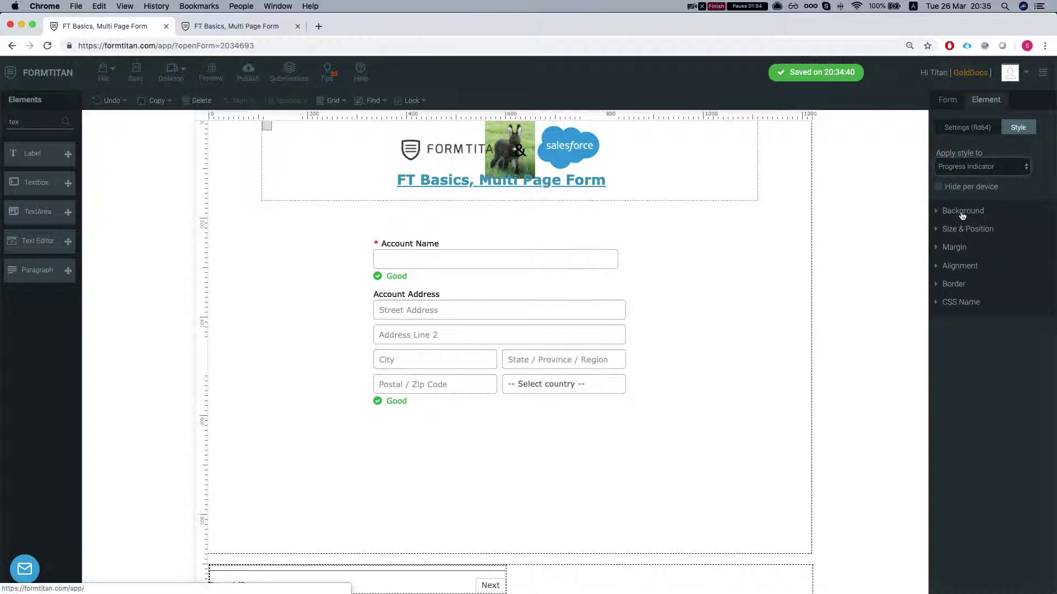
pyautogui.click(960, 212)
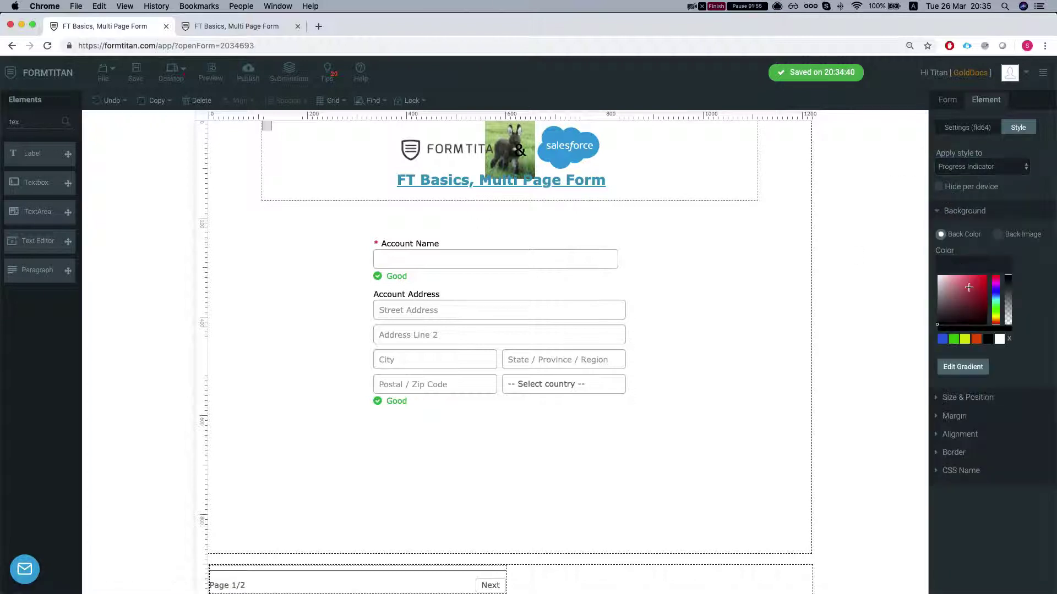
pyautogui.moveTo(962, 302)
pyautogui.mouseDown()
pyautogui.moveTo(969, 282)
pyautogui.moveTo(983, 324)
pyautogui.mouseUp()
pyautogui.click(985, 398)
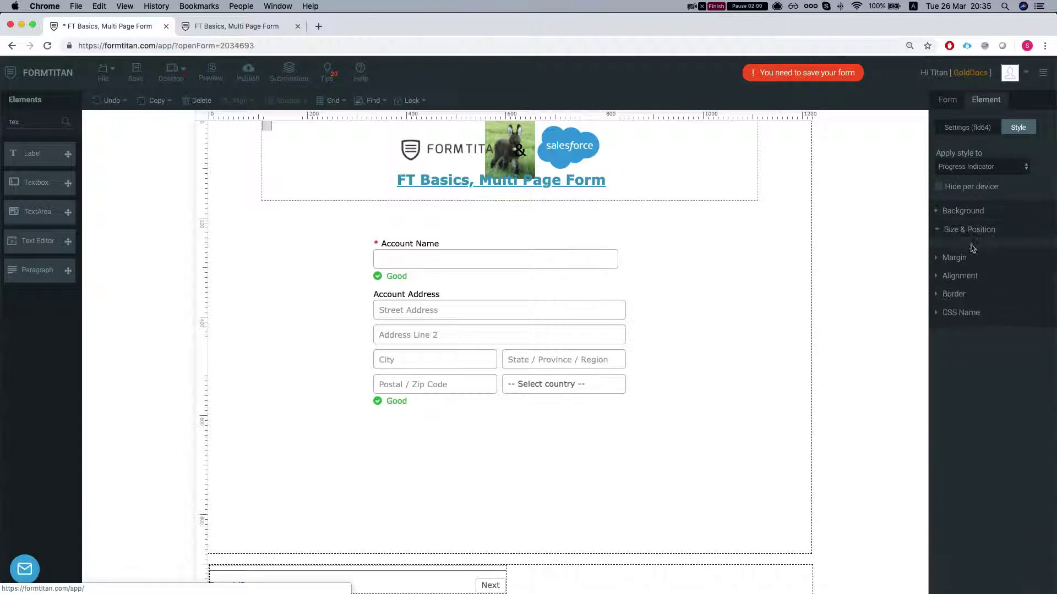
pyautogui.click(946, 267)
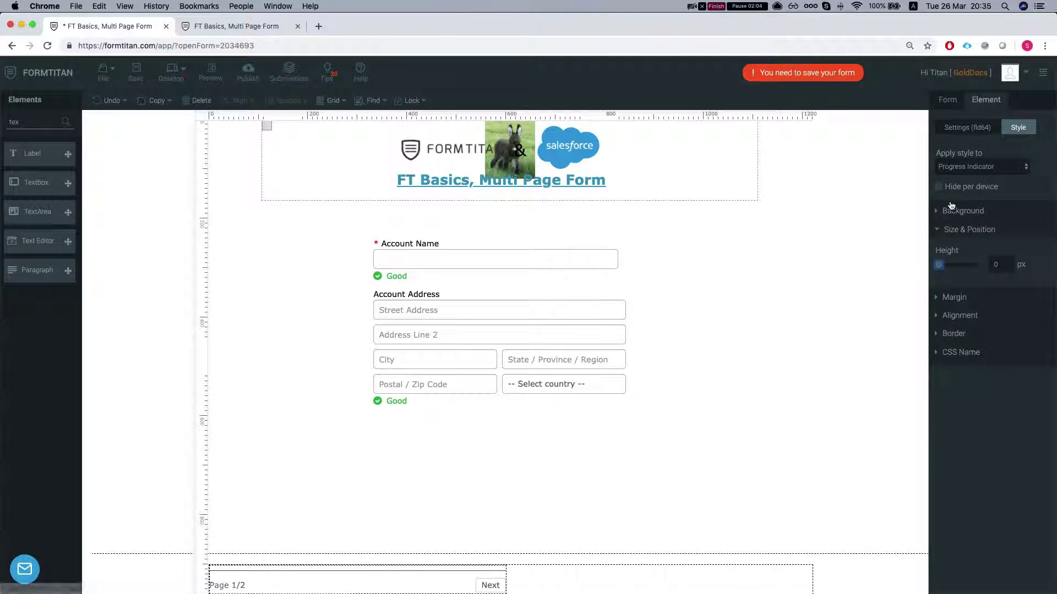
pyautogui.click(680, 316)
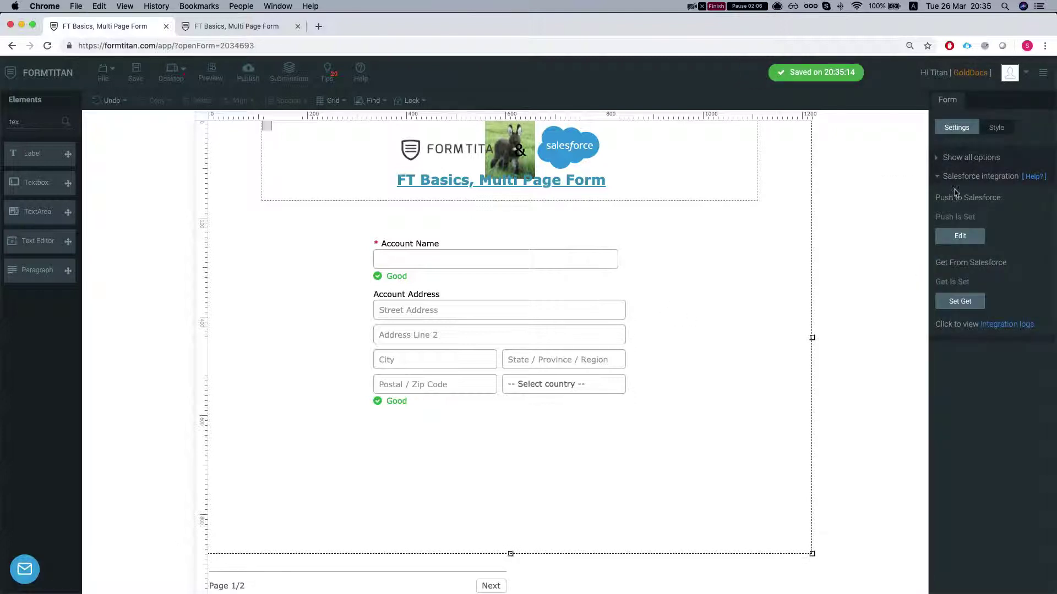
# - Search Elements for 'su' and add a Submit button below the address fields
pyautogui.click(360, 582)
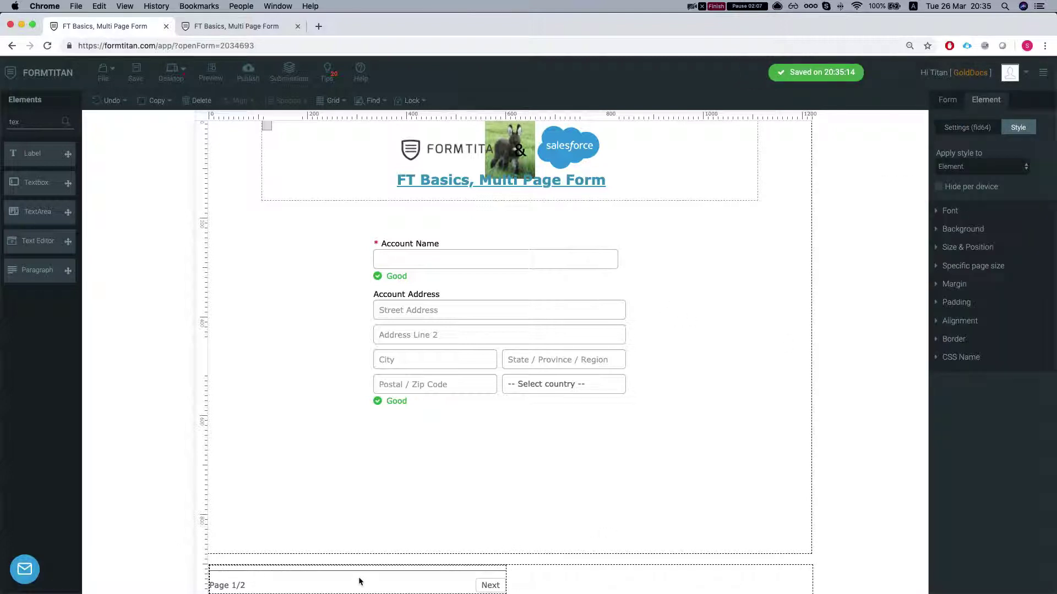
pyautogui.click(962, 129)
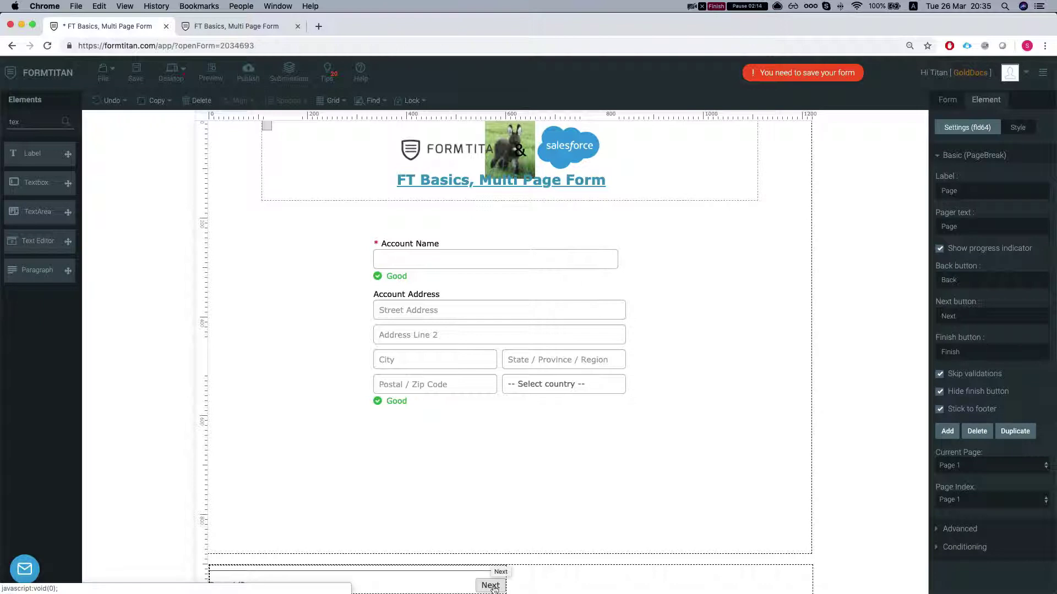
pyautogui.doubleClick(31, 123)
pyautogui.press('BackSpace')
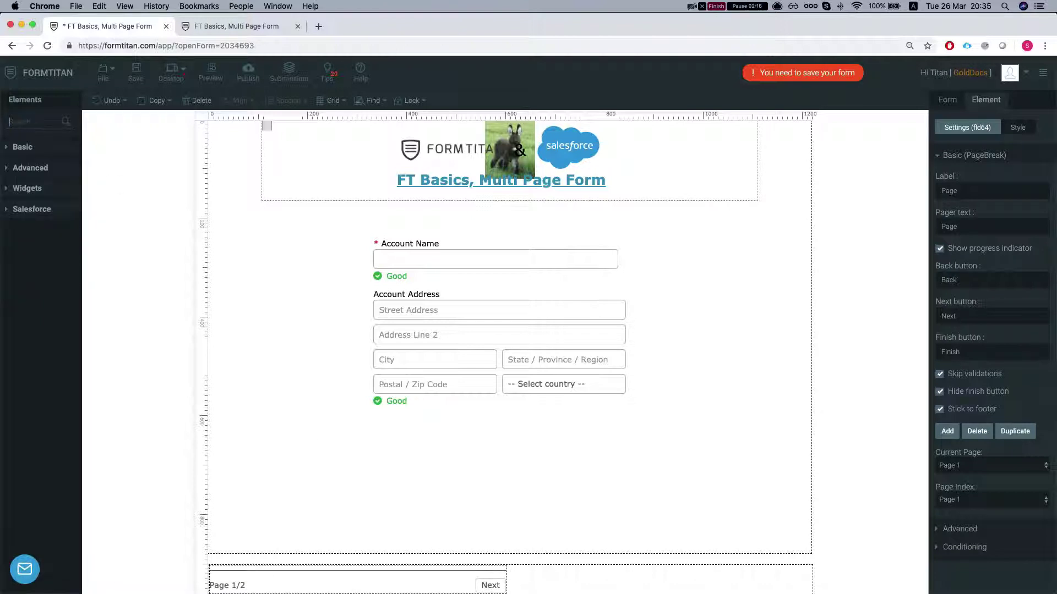
pyautogui.write('su')
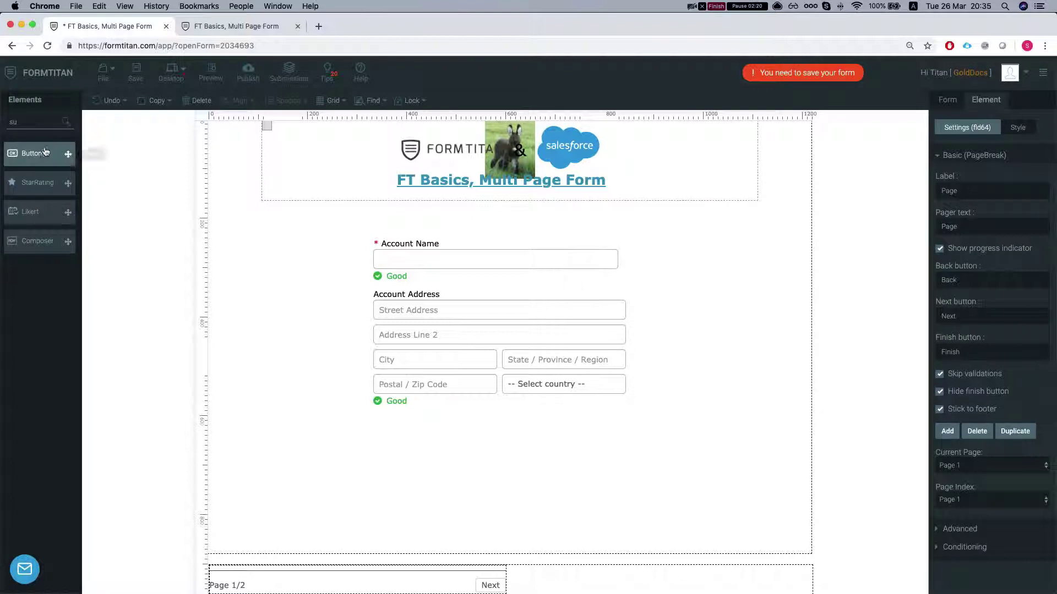
pyautogui.click(46, 152)
pyautogui.moveTo(292, 133); pyautogui.dragTo(517, 465)
# - On page 2, nudge the Submit button slightly left beneath the Address block
pyautogui.click(494, 583)
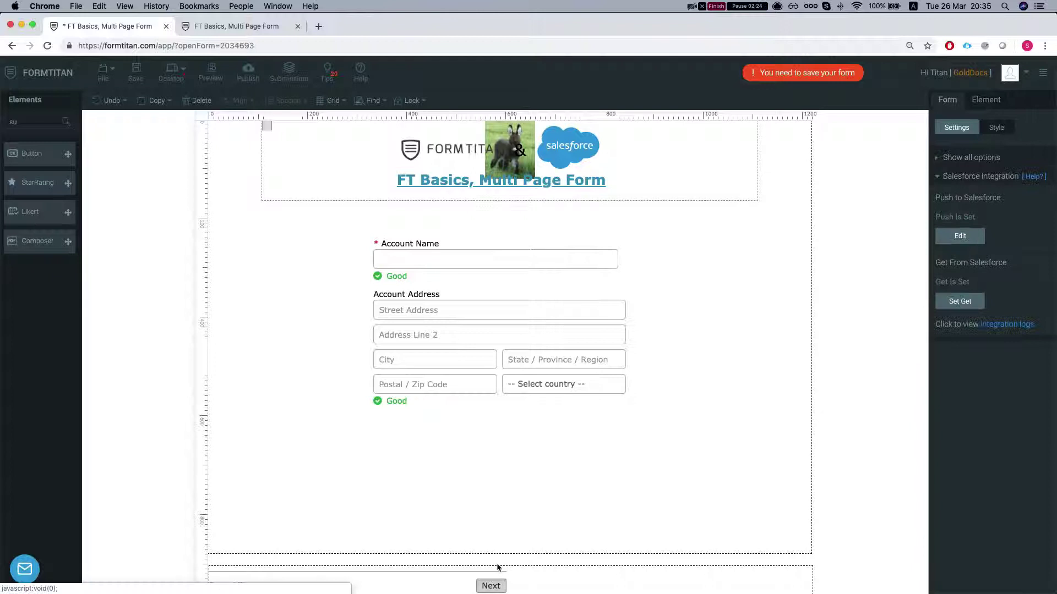
pyautogui.moveTo(498, 460); pyautogui.dragTo(475, 462)
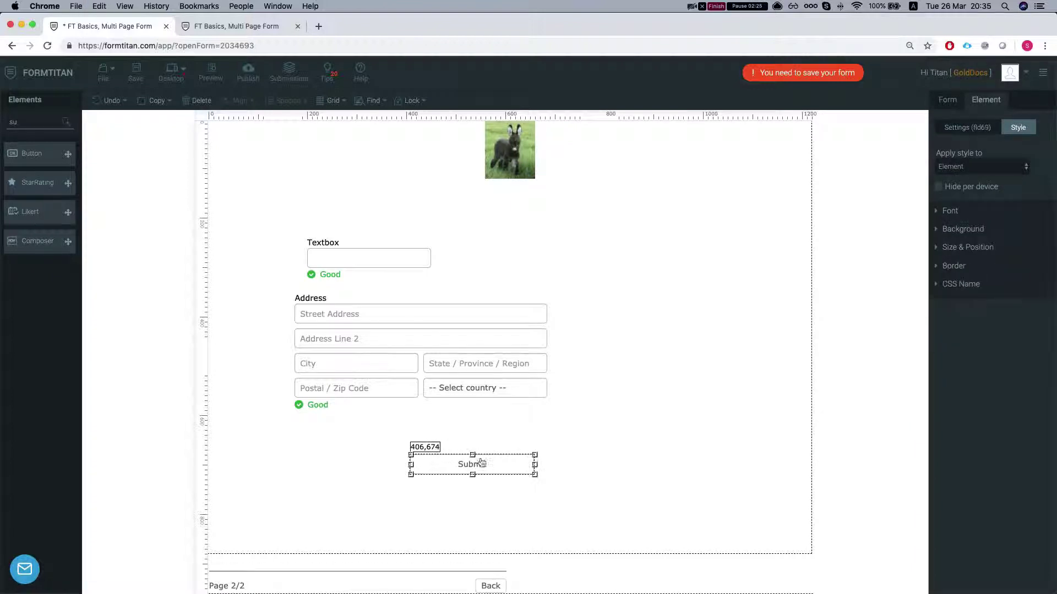
pyautogui.click(517, 295)
pyautogui.click(480, 467)
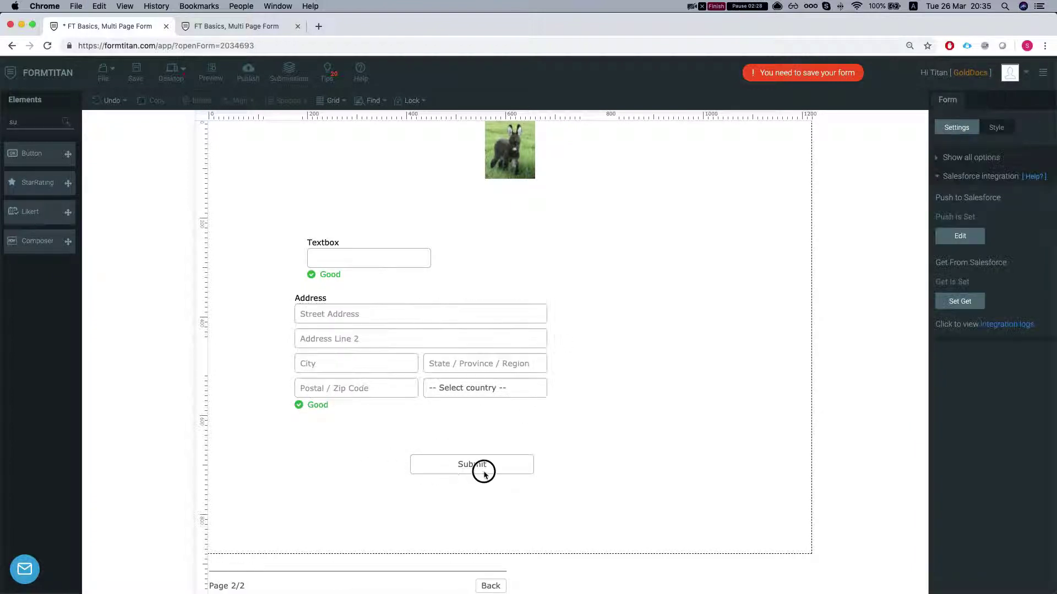
pyautogui.click(346, 588)
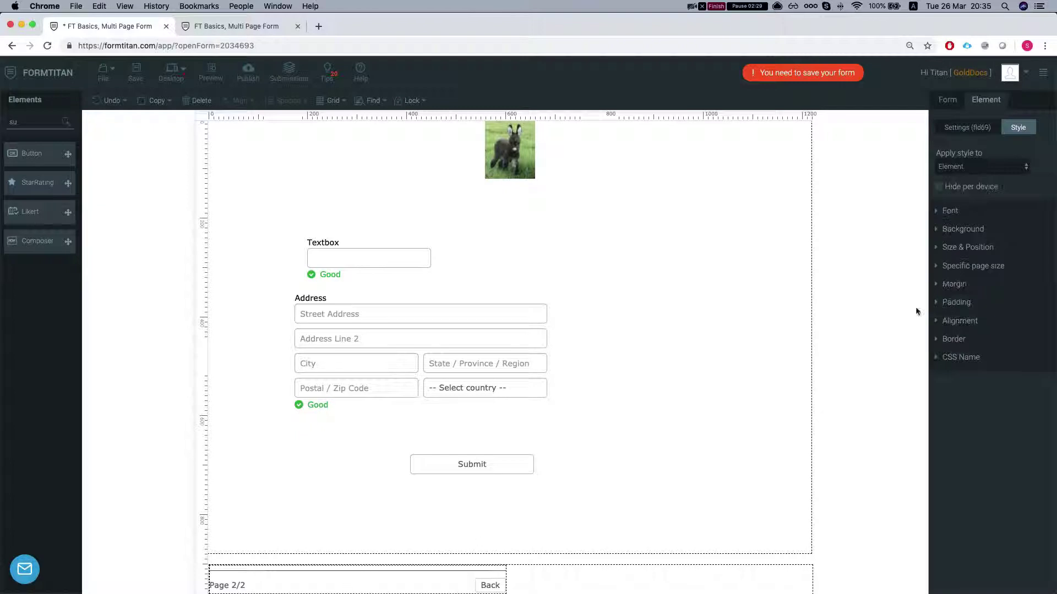
# - Delete the donkey image from page 2's header in Advanced settings, apply, and save
pyautogui.click(967, 130)
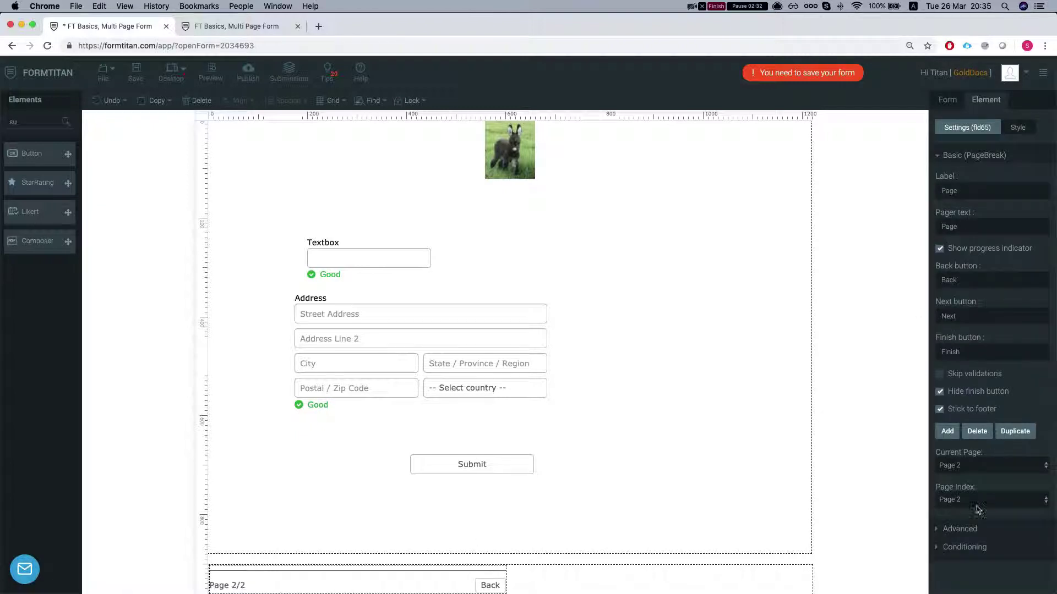
pyautogui.click(957, 530)
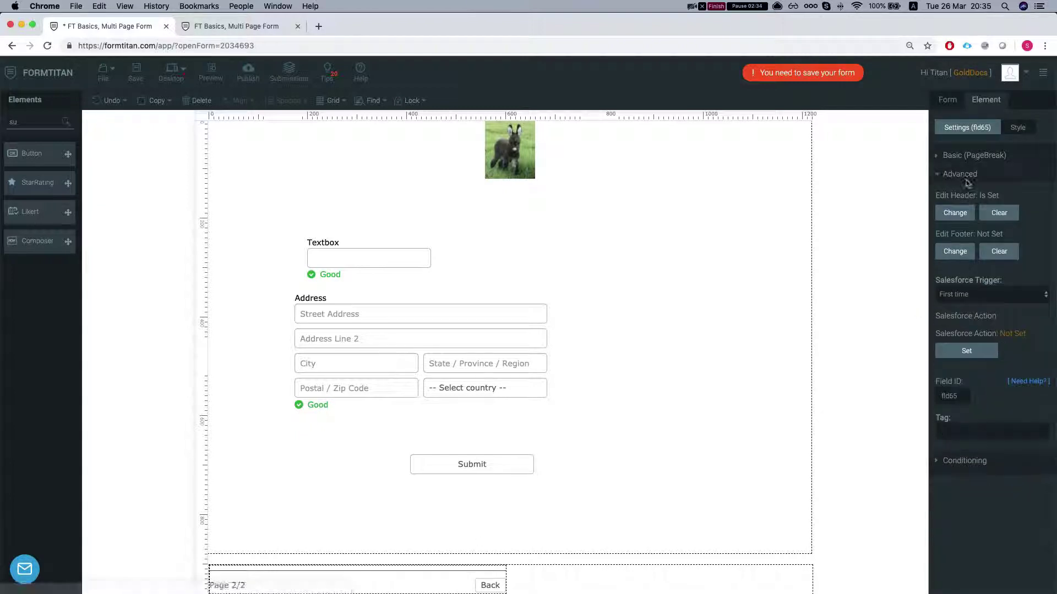
pyautogui.click(946, 219)
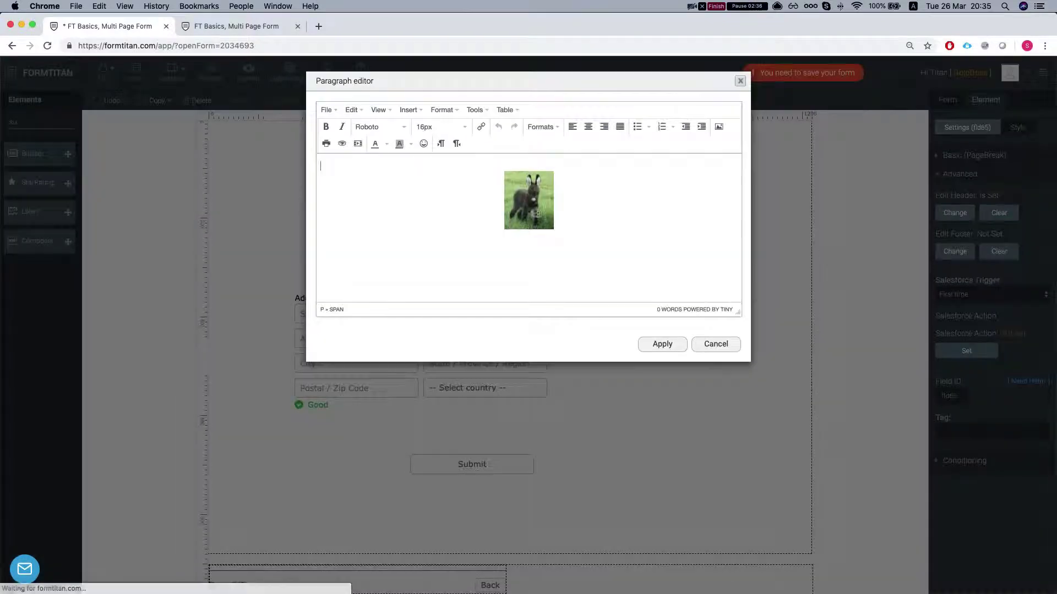
pyautogui.click(523, 198)
pyautogui.click(567, 203)
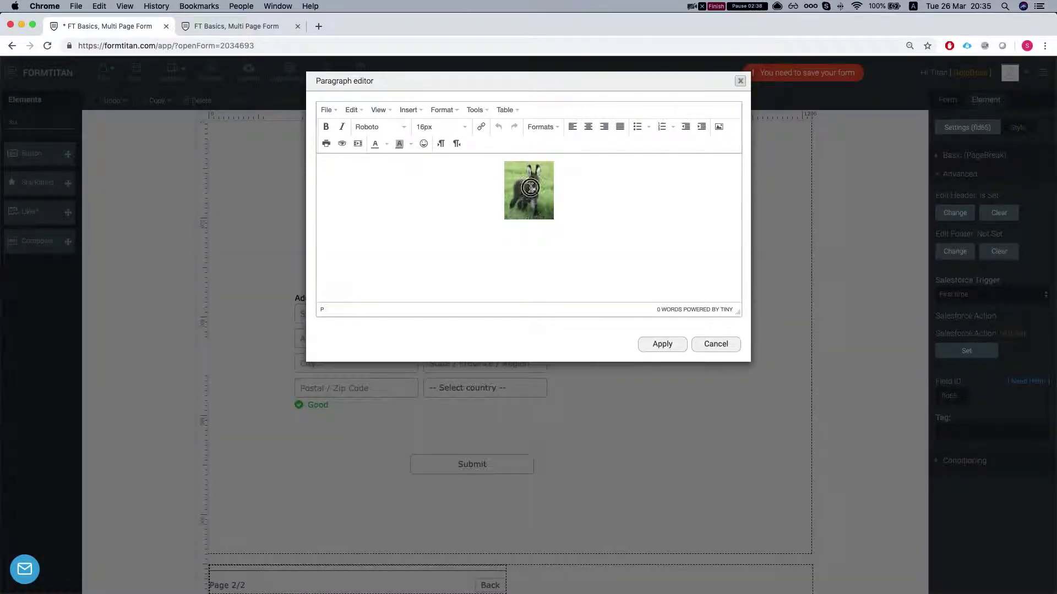
pyautogui.click(534, 186)
pyautogui.click(474, 167)
pyautogui.press('Return')
pyautogui.press('Return')
pyautogui.press('Return')
pyautogui.press('Return')
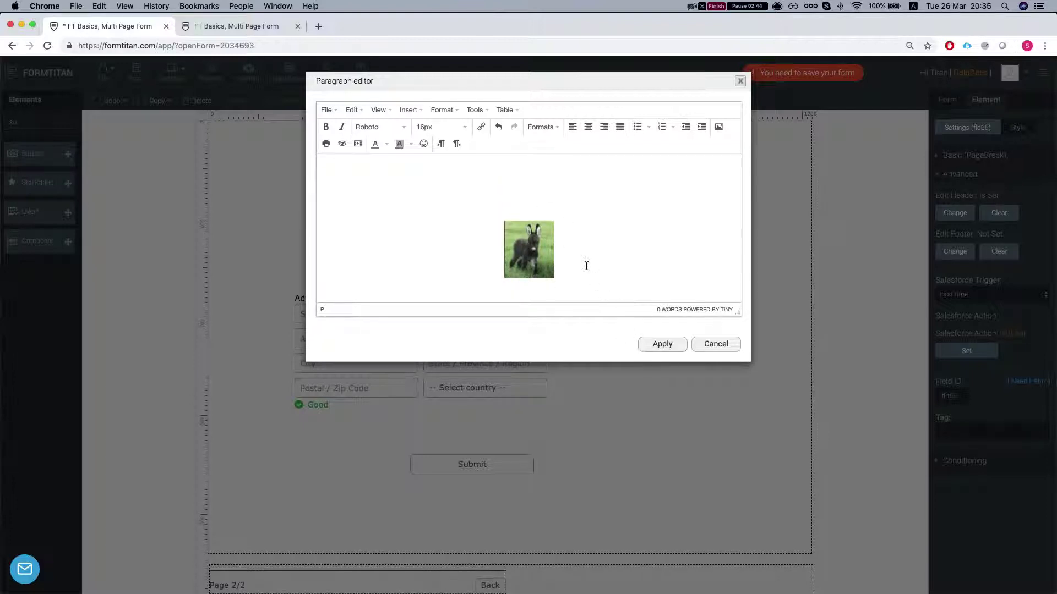
pyautogui.press('BackSpace')
pyautogui.press('BackSpace')
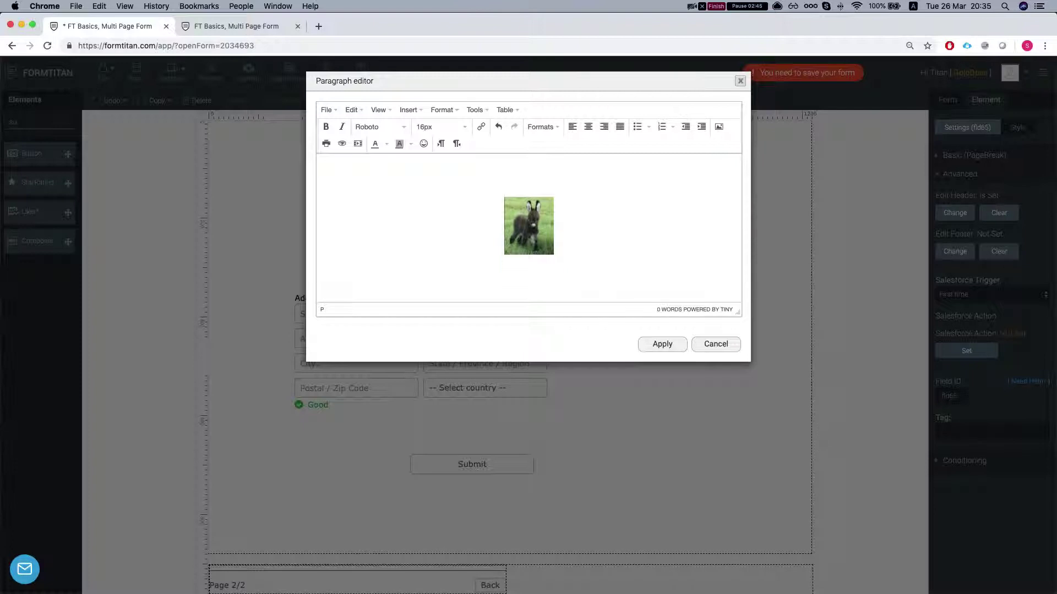
pyautogui.press('BackSpace')
pyautogui.press('BackSpace')
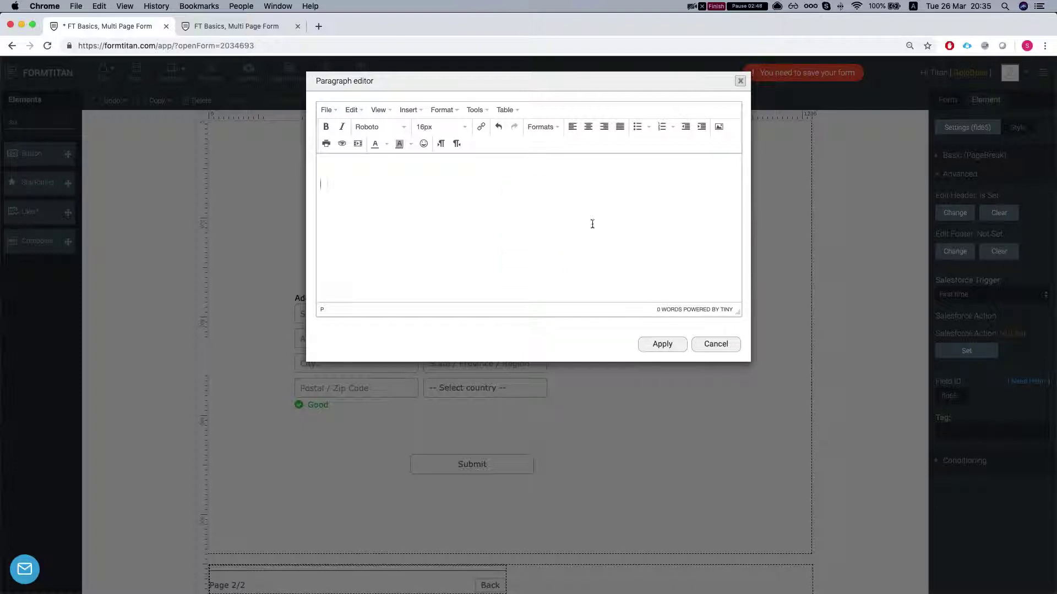
pyautogui.click(662, 344)
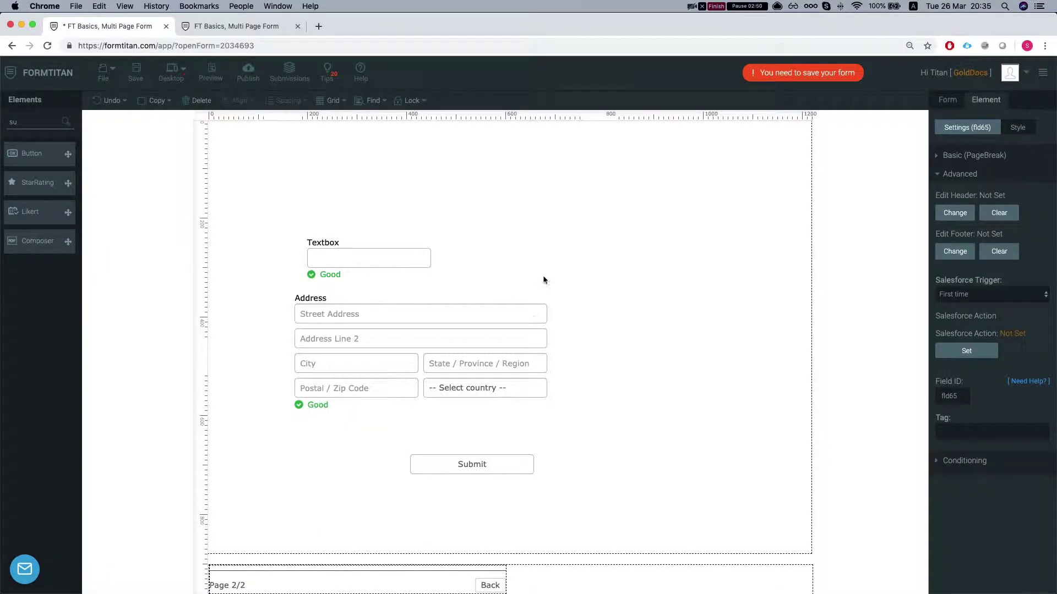
pyautogui.press('super+s')
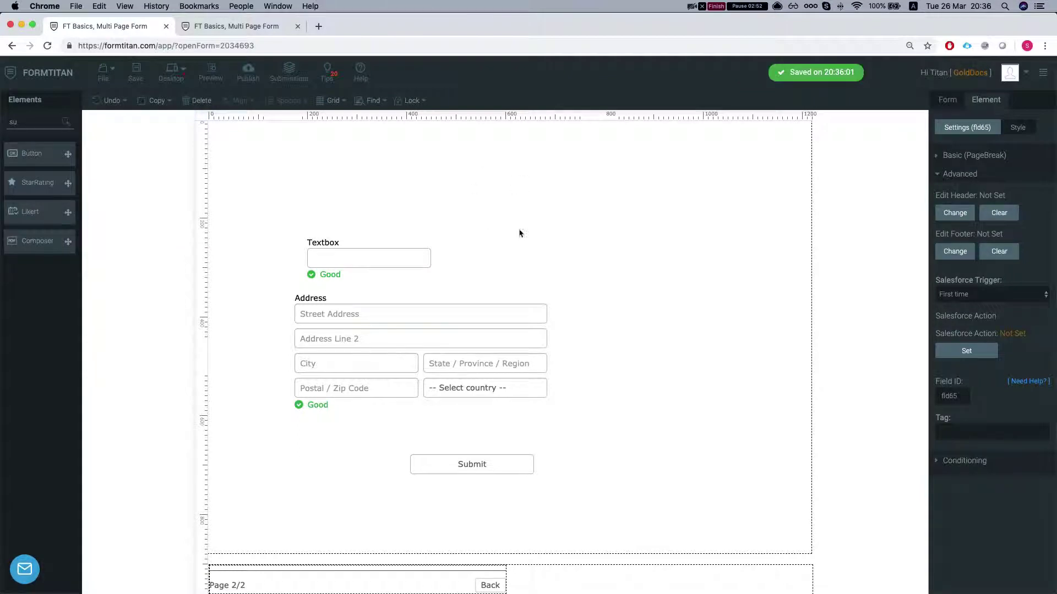
# - Add test footer text 'dfsdfdsfsdfdsfds', then clear the footer again
pyautogui.click(957, 251)
pyautogui.write('dfsdfdsfsdfdsfdsf')
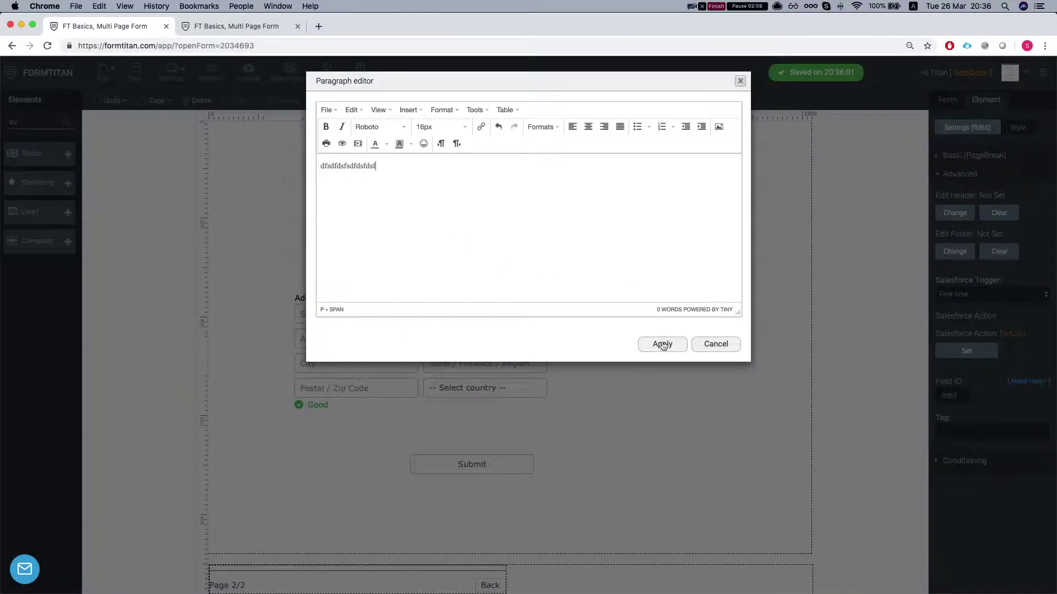
pyautogui.click(662, 344)
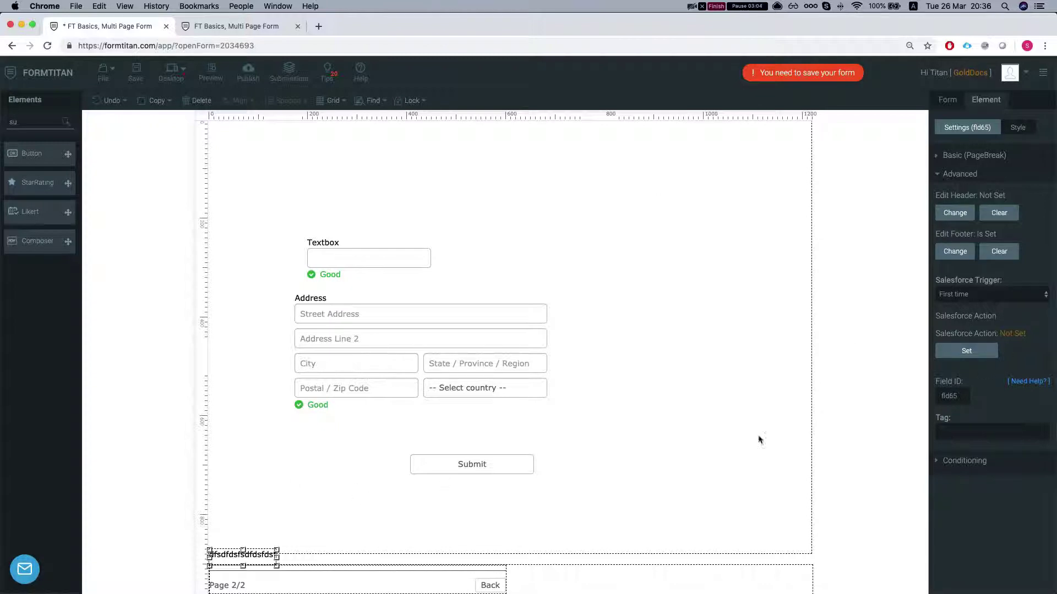
pyautogui.click(996, 256)
pyautogui.click(705, 351)
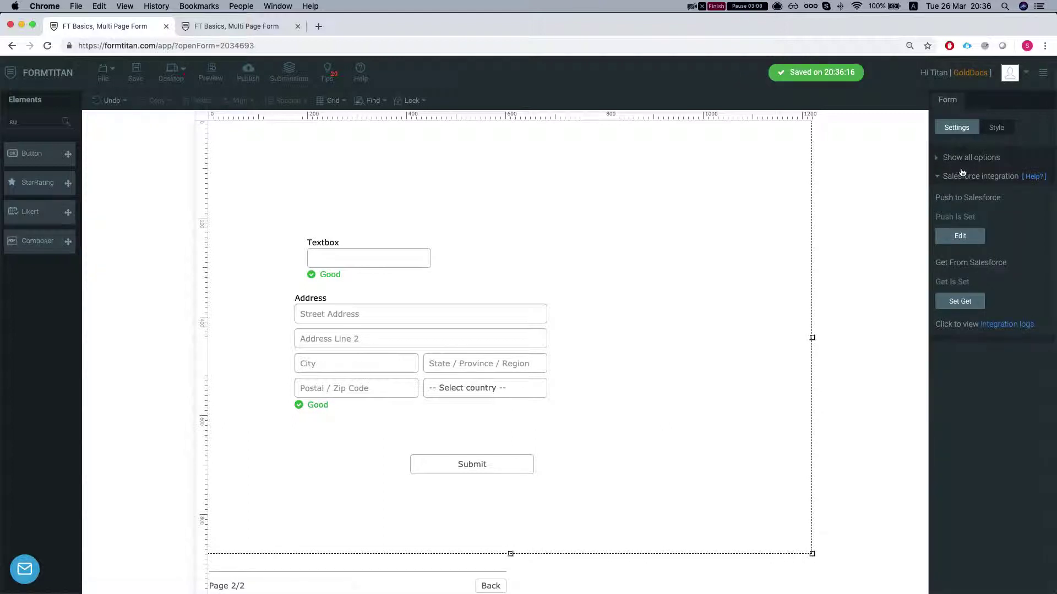
# - Turn on Hide per device for the page break footer navigation, undoing a stray label edit
pyautogui.click(342, 588)
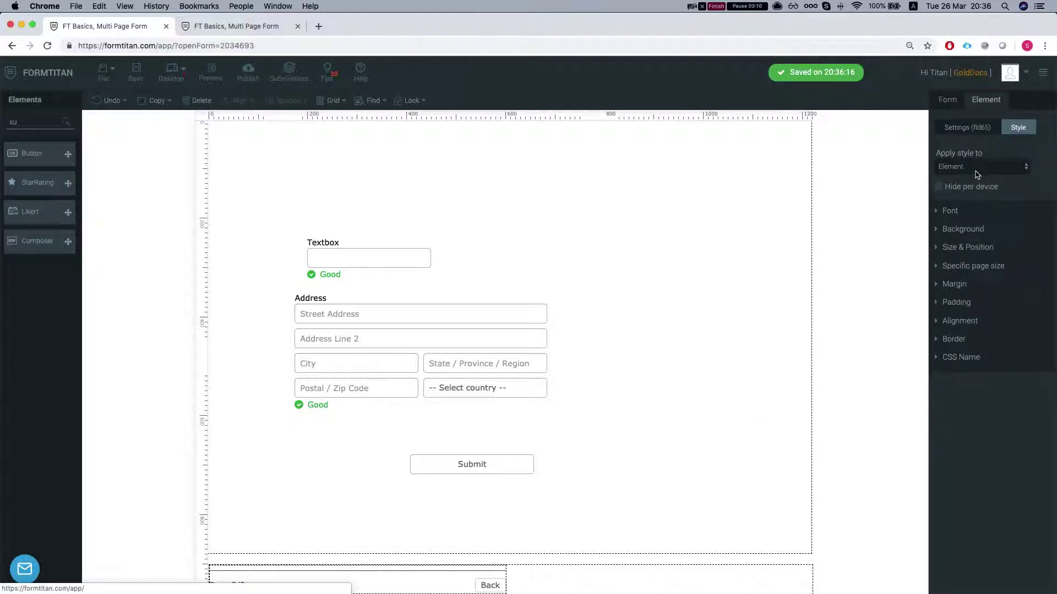
pyautogui.click(966, 128)
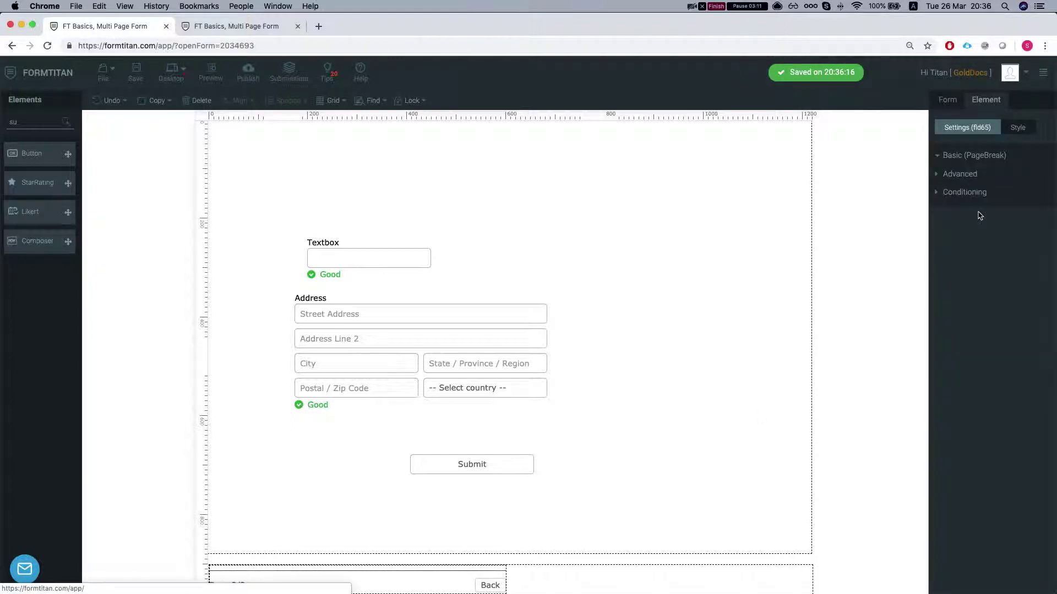
pyautogui.click(955, 157)
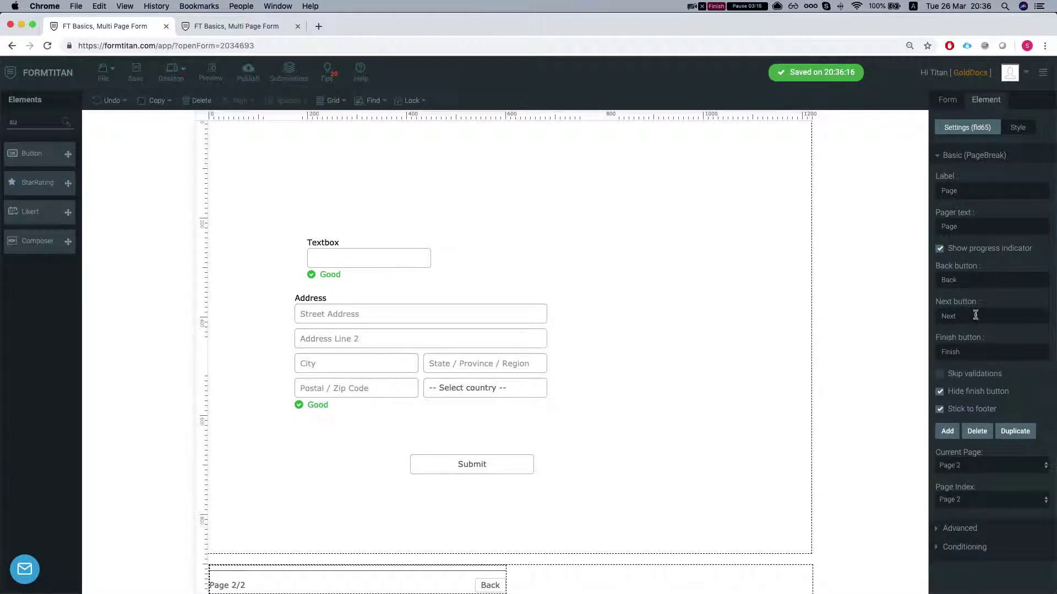
pyautogui.doubleClick(967, 279)
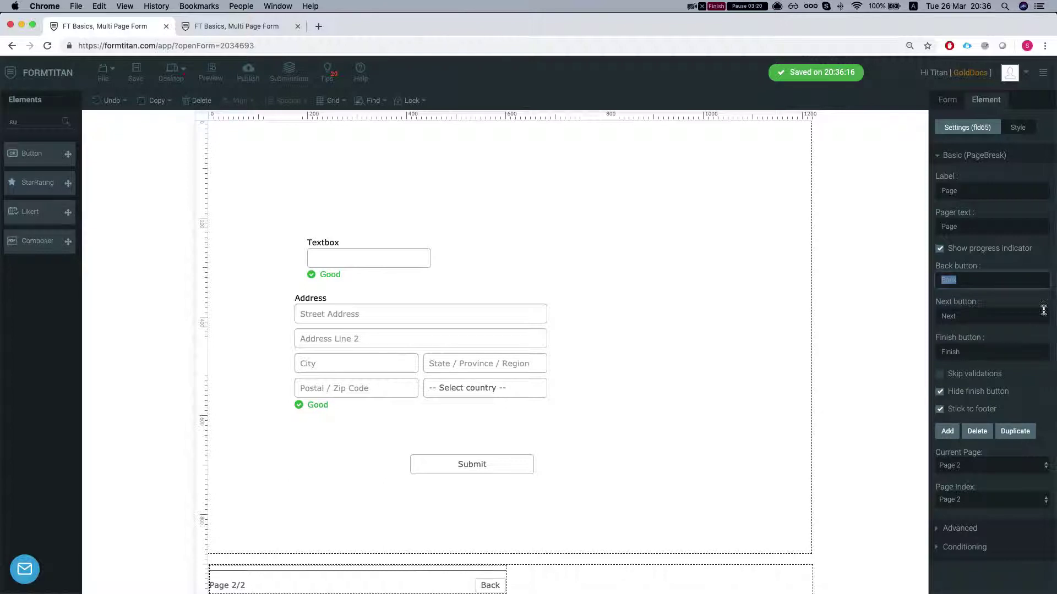
pyautogui.write('sdaasd')
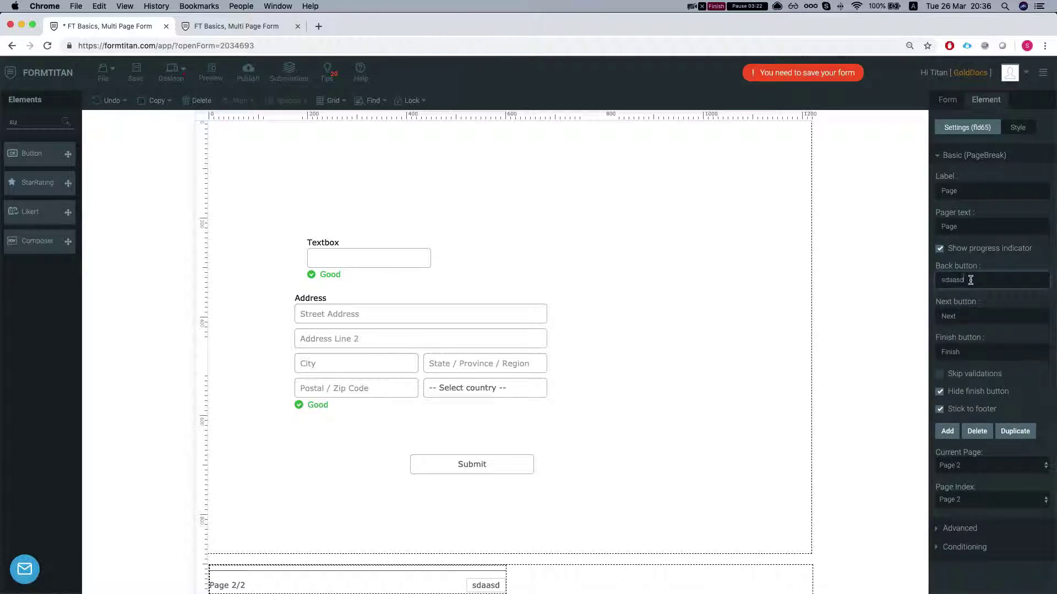
pyautogui.press('super+z')
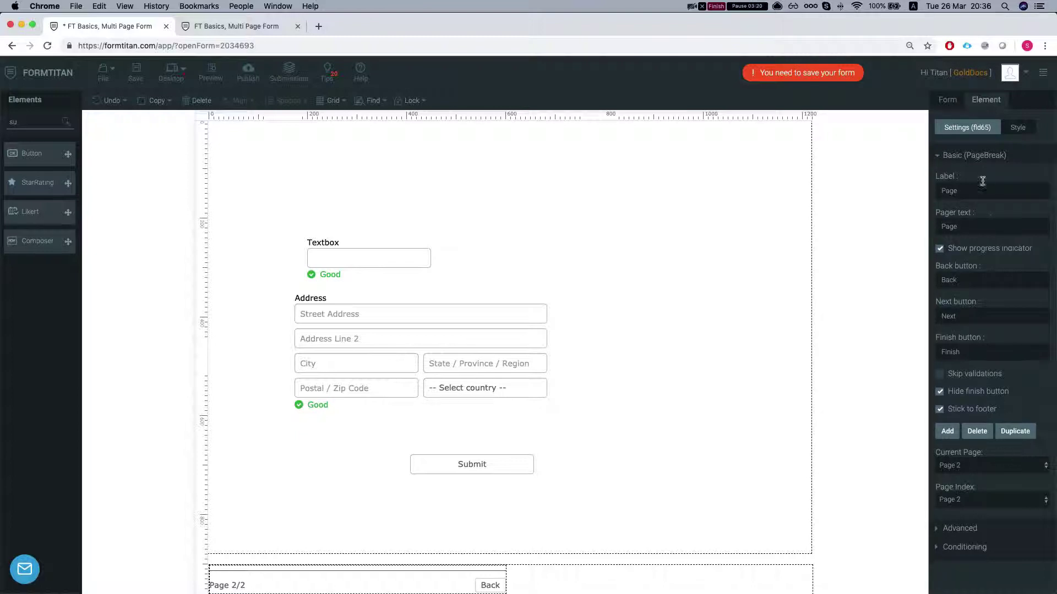
pyautogui.click(1029, 127)
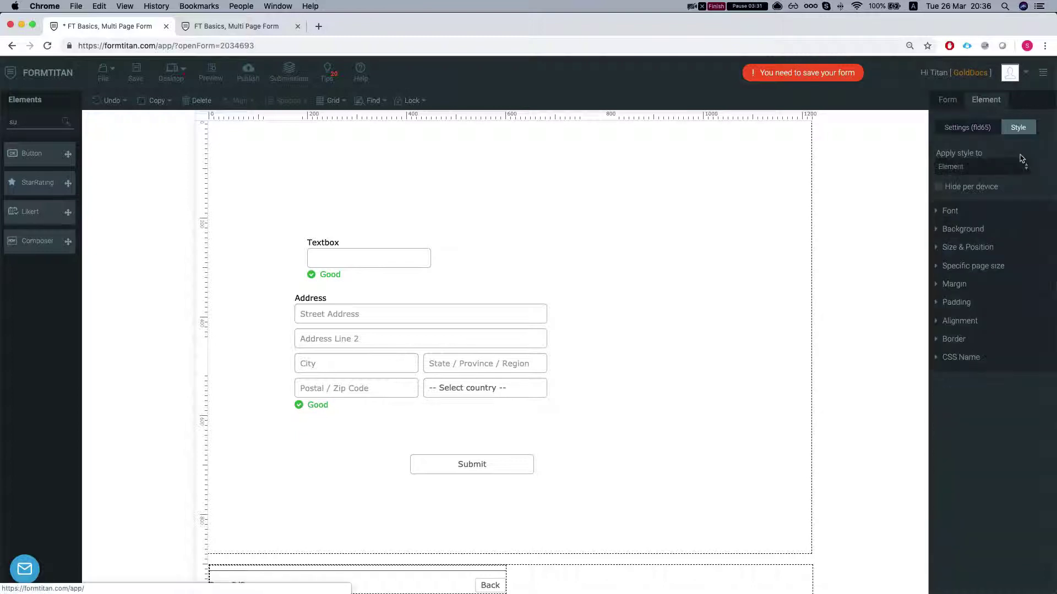
pyautogui.click(939, 187)
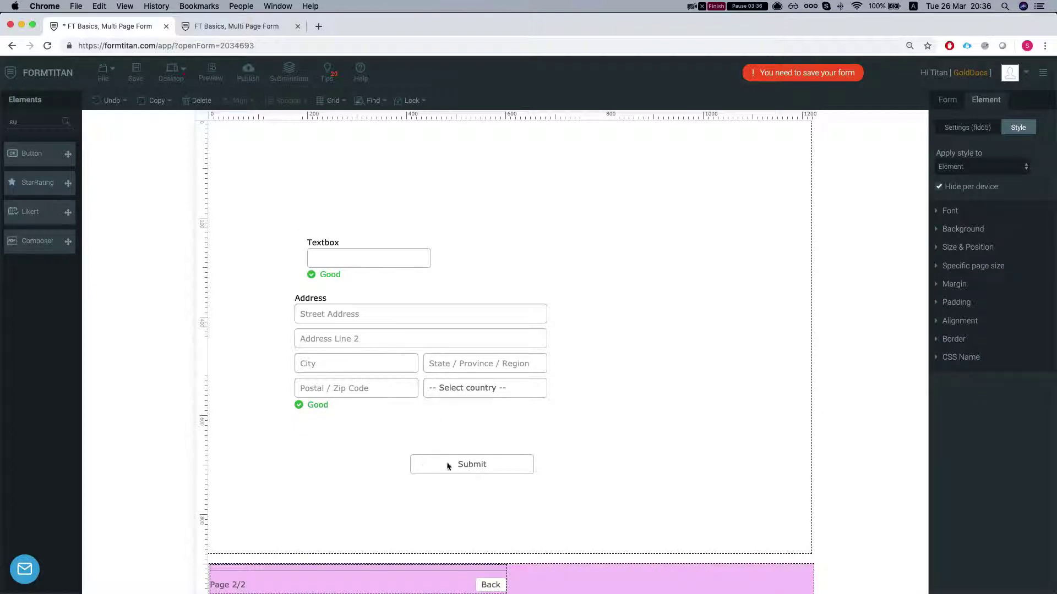
# - Delete the Submit button from page 2 and go back to page 1
pyautogui.click(351, 462)
pyautogui.click(468, 466)
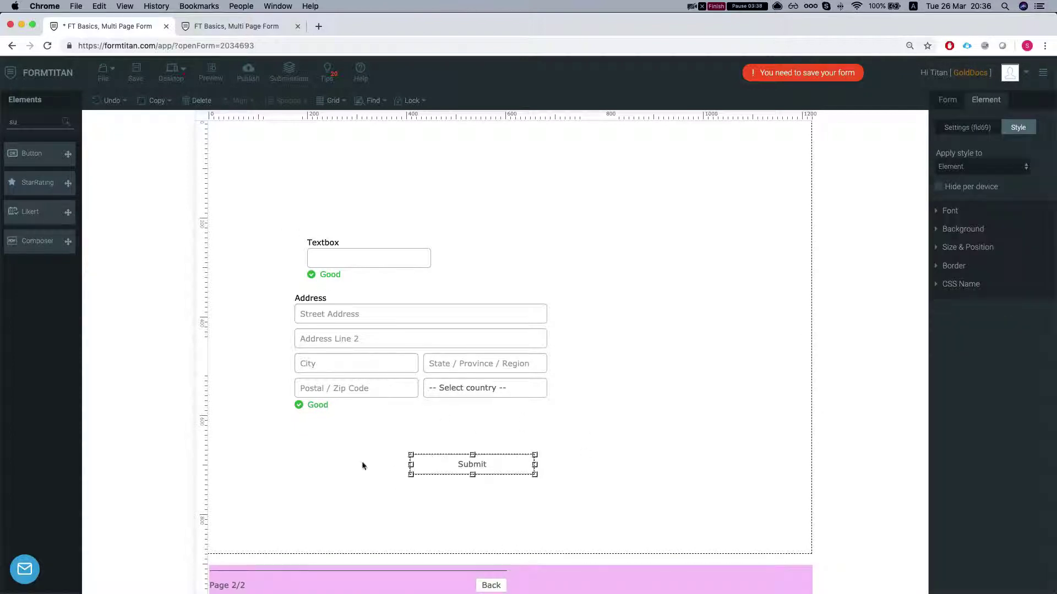
pyautogui.click(196, 101)
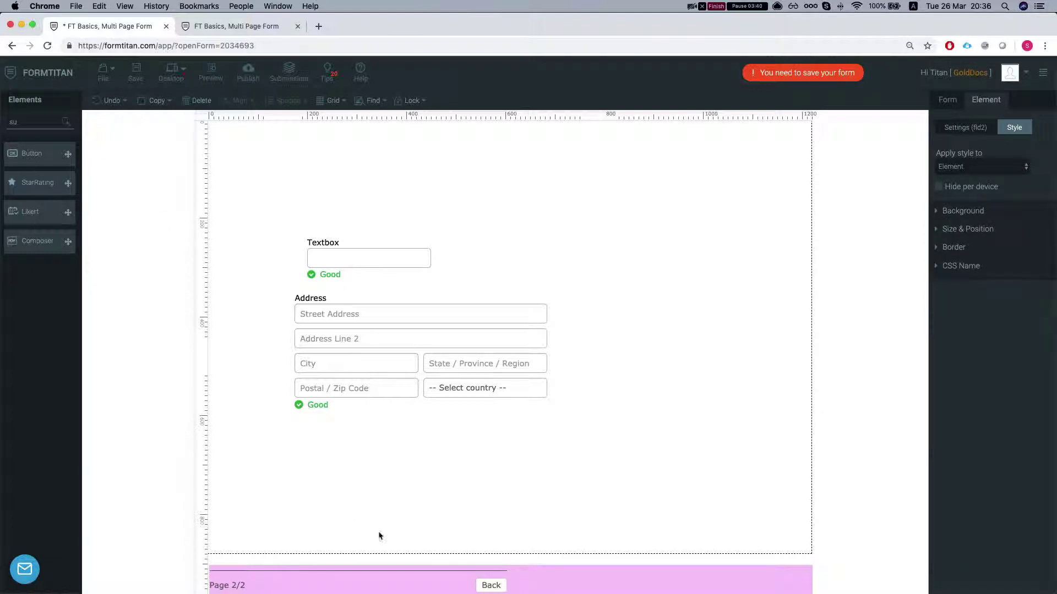
pyautogui.click(491, 585)
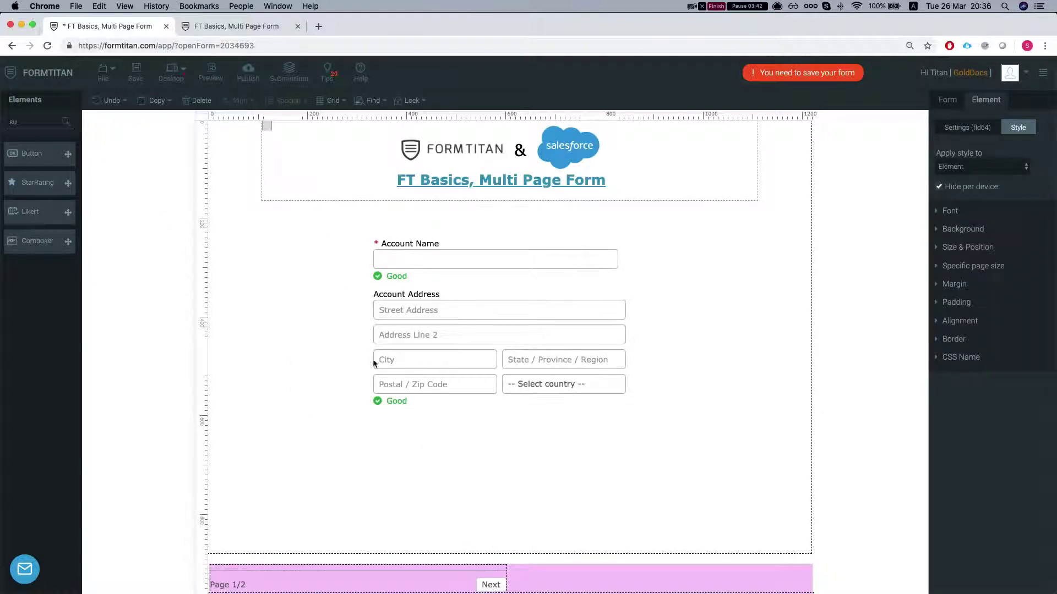
# - Save with Cmd+S, reload the live form tab, and switch back to the designer
pyautogui.press('super+s')
pyautogui.click(237, 26)
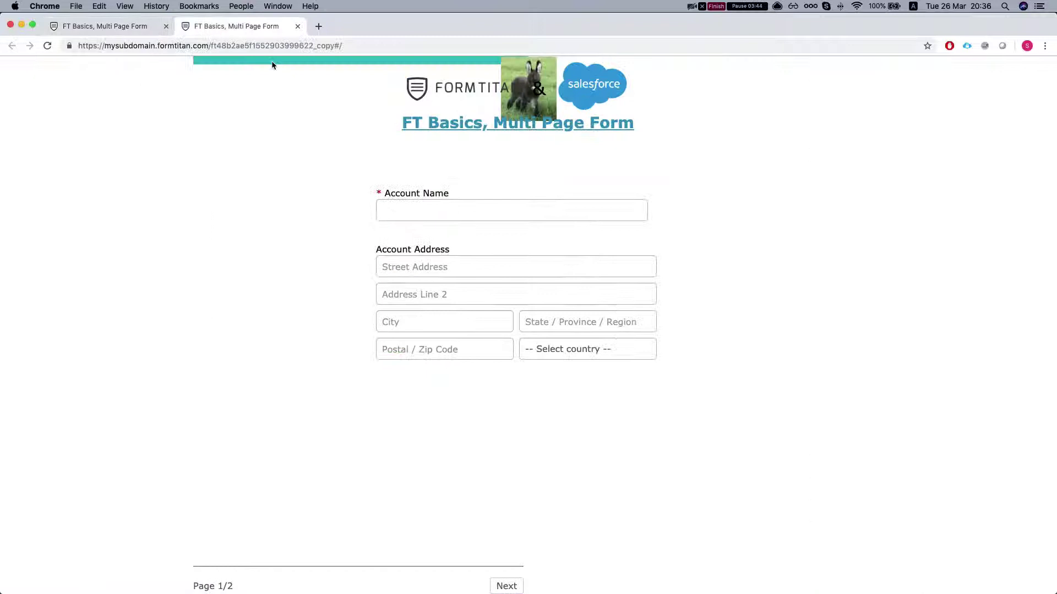
pyautogui.press('super+r')
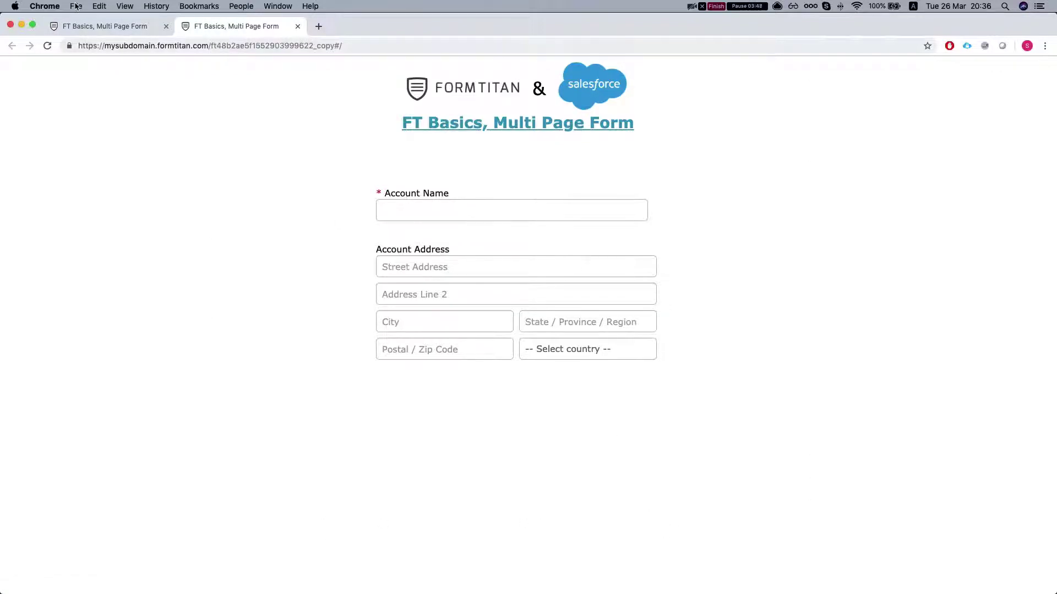
pyautogui.click(80, 24)
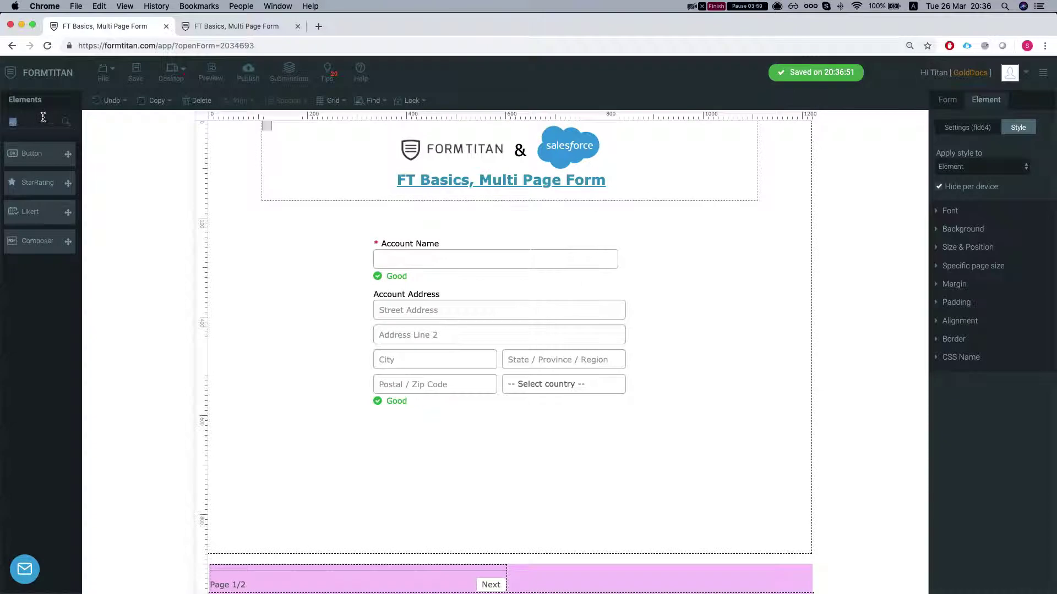
# - Add a button under the address fields labelled Next with Button Type Go Next
pyautogui.click(38, 153)
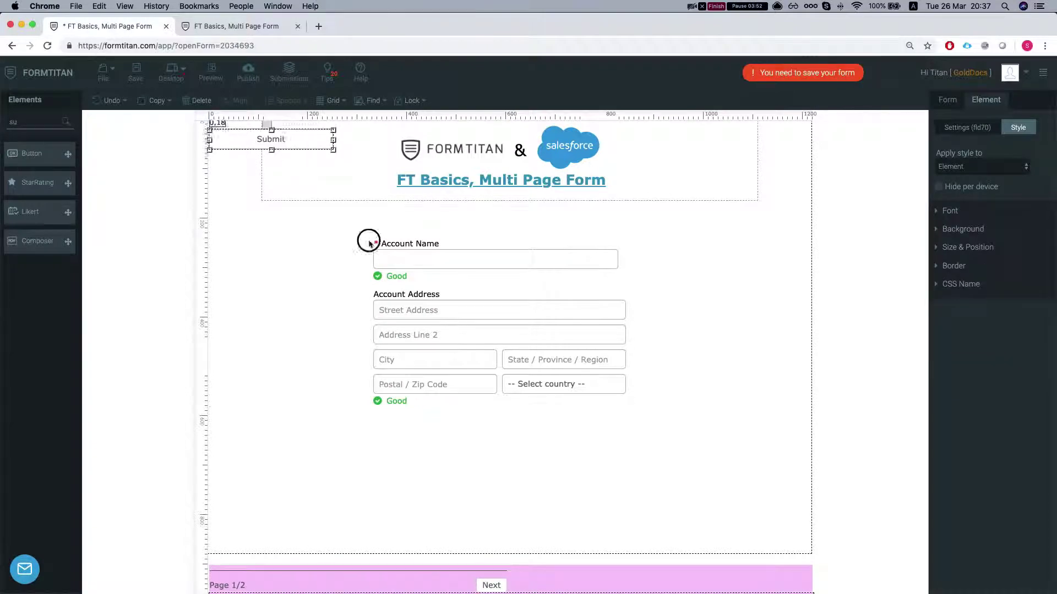
pyautogui.moveTo(369, 242); pyautogui.dragTo(507, 480)
pyautogui.click(966, 128)
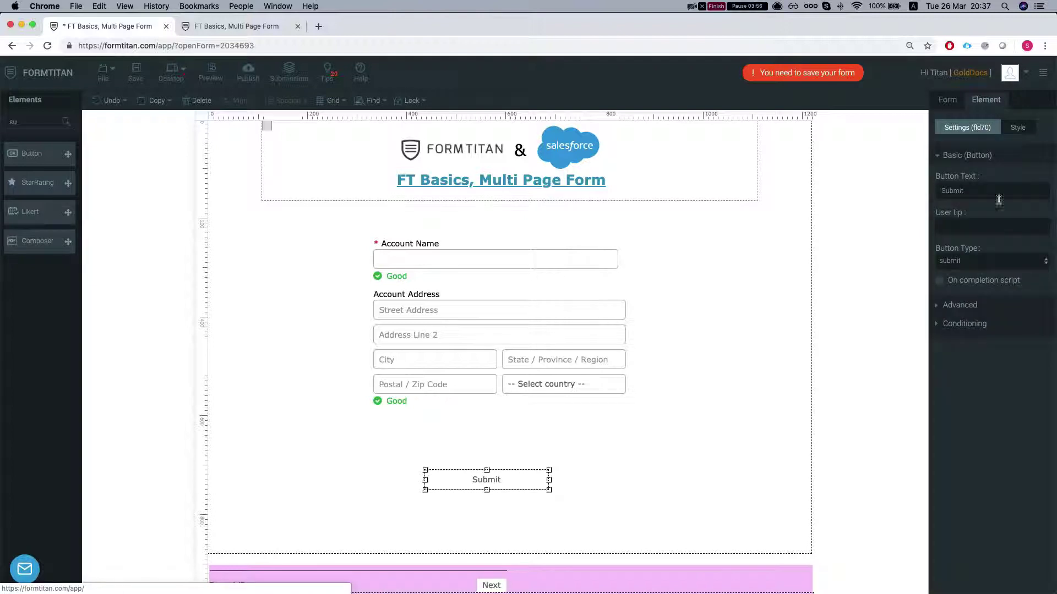
pyautogui.doubleClick(980, 195)
pyautogui.write('Next')
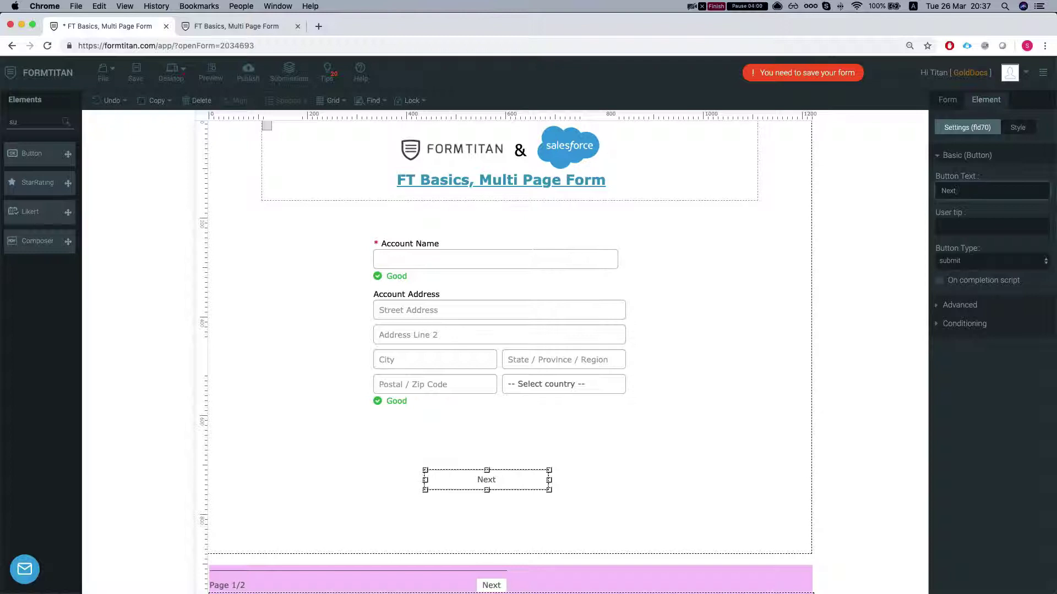
pyautogui.click(970, 262)
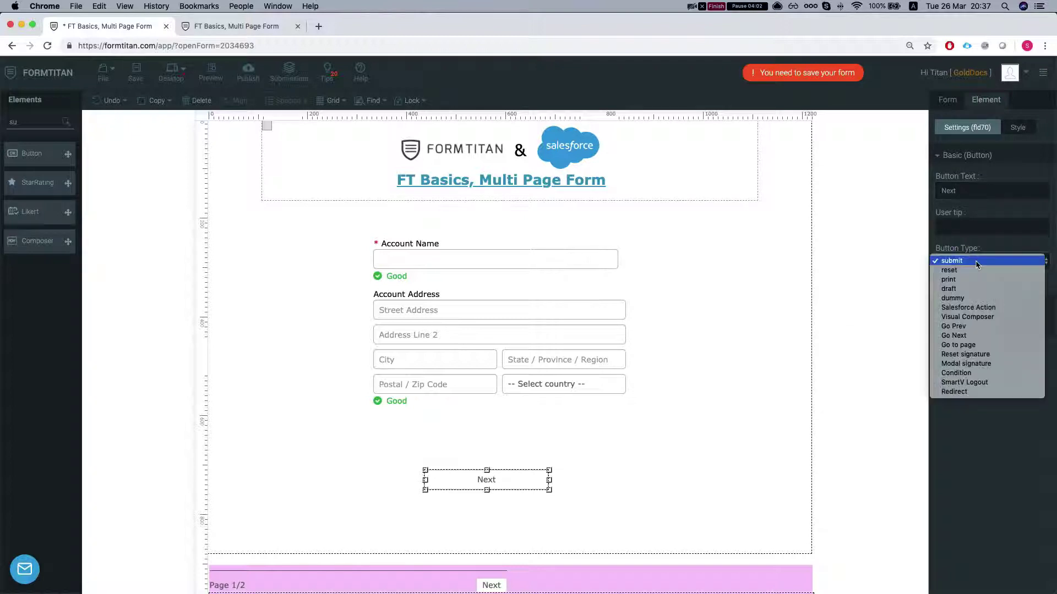
pyautogui.click(958, 335)
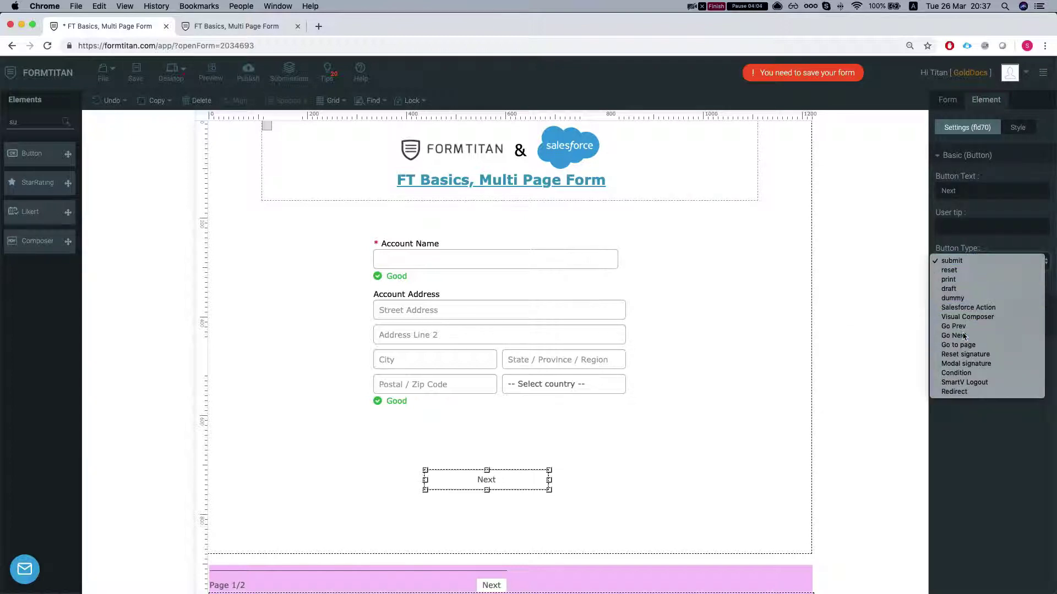
pyautogui.click(757, 367)
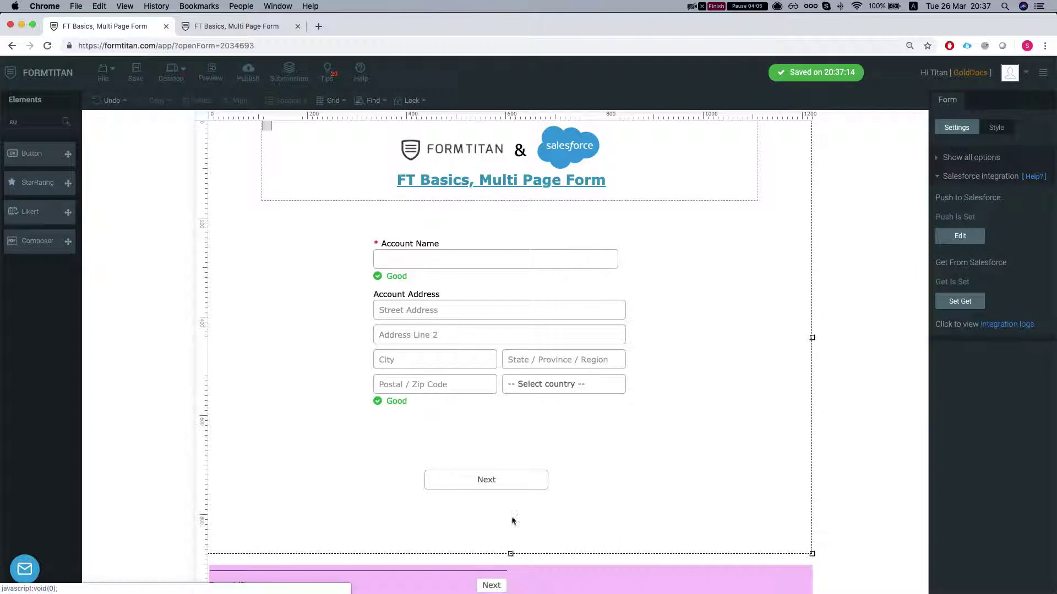
# - Give the page-1 Next button a red background
pyautogui.click(512, 481)
pyautogui.click(1017, 128)
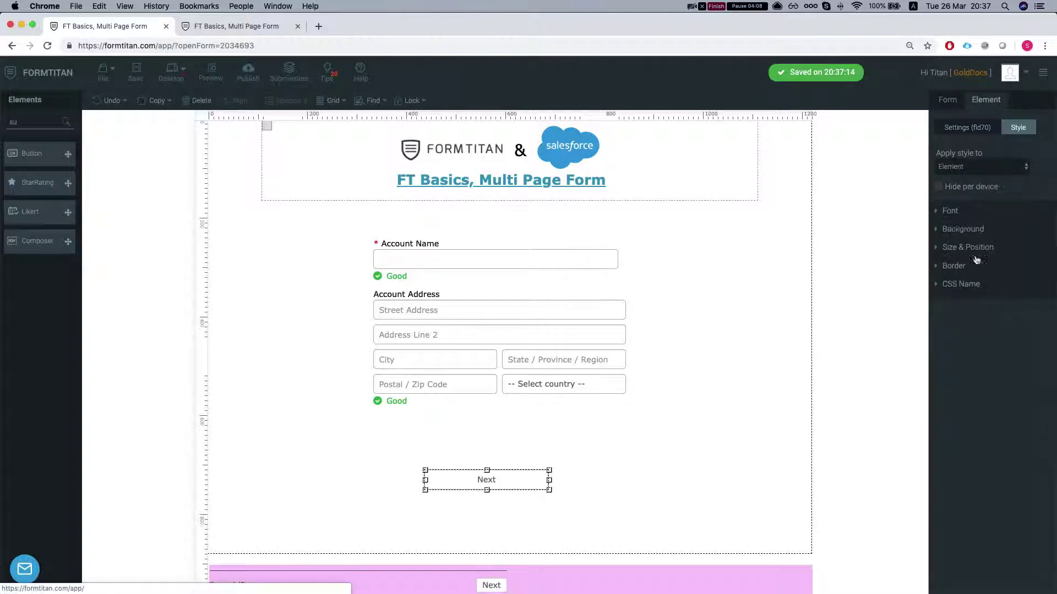
pyautogui.click(962, 230)
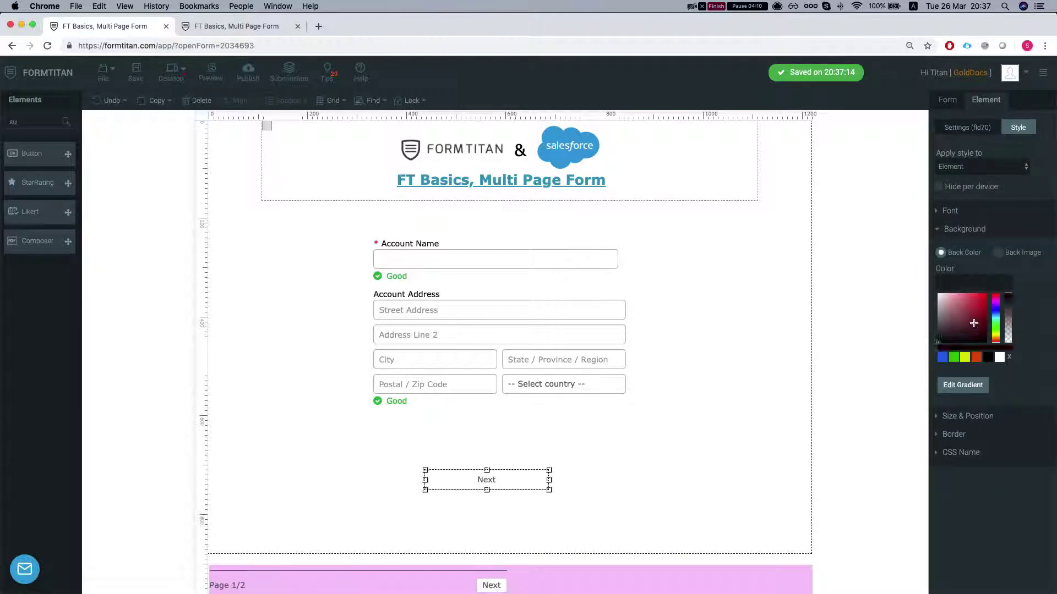
pyautogui.moveTo(969, 336); pyautogui.dragTo(964, 297)
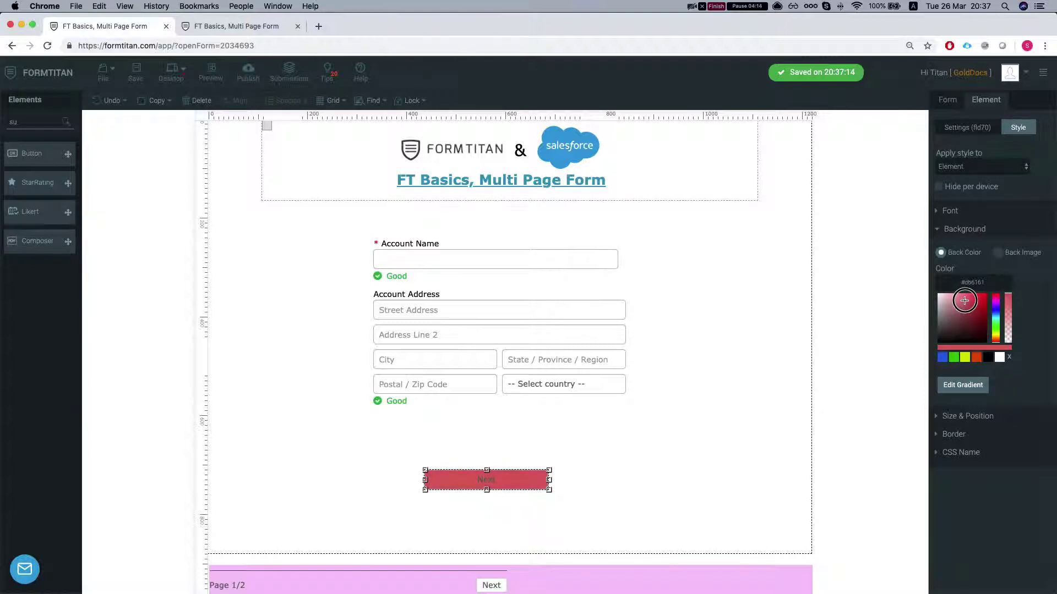
# - Make the Next button's label text white
pyautogui.click(644, 422)
pyautogui.click(498, 487)
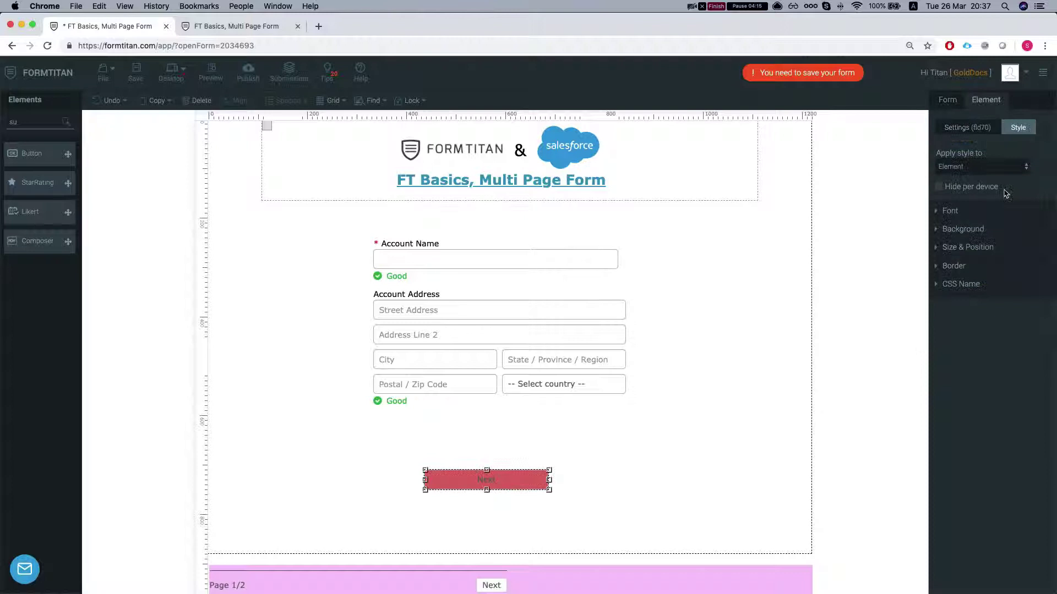
pyautogui.click(951, 211)
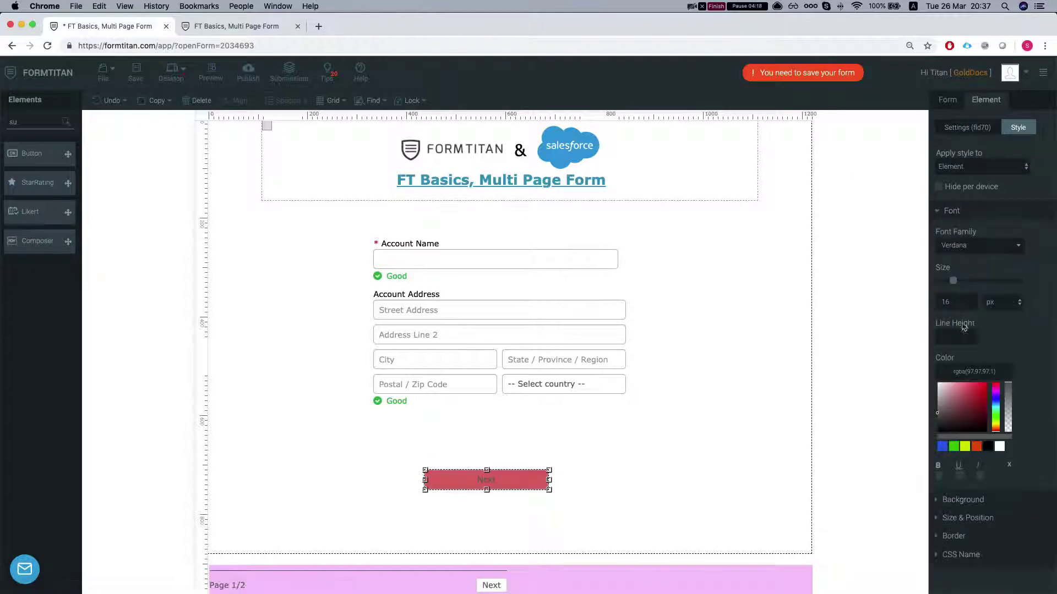
pyautogui.click(931, 378)
pyautogui.click(517, 490)
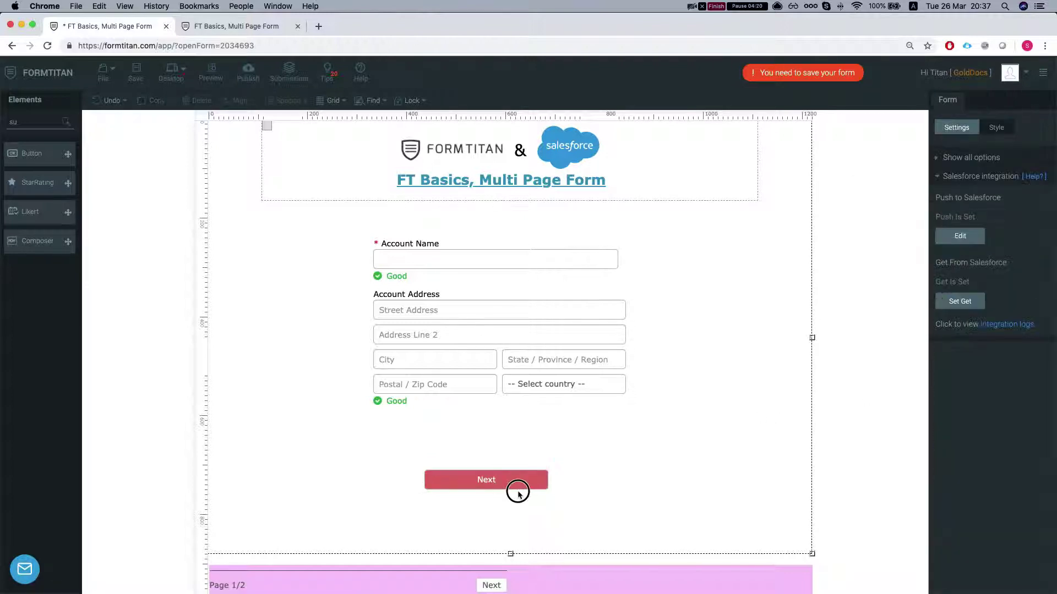
# - Paste a copy of the red Next button below the address fields on page 2 and relabel it Prev
pyautogui.click(491, 585)
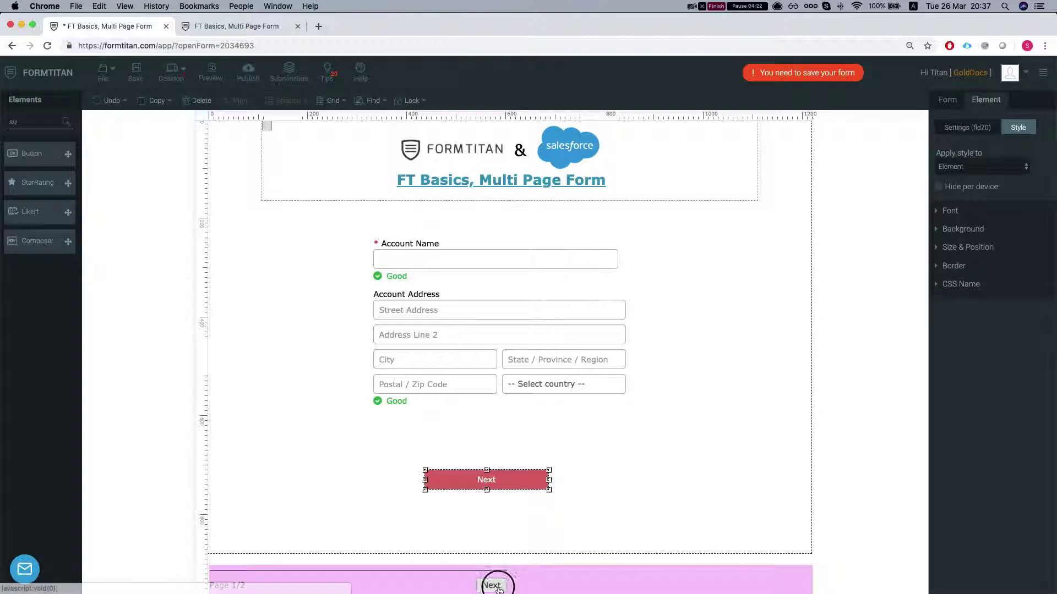
pyautogui.hotkey('ctrl', 'v')
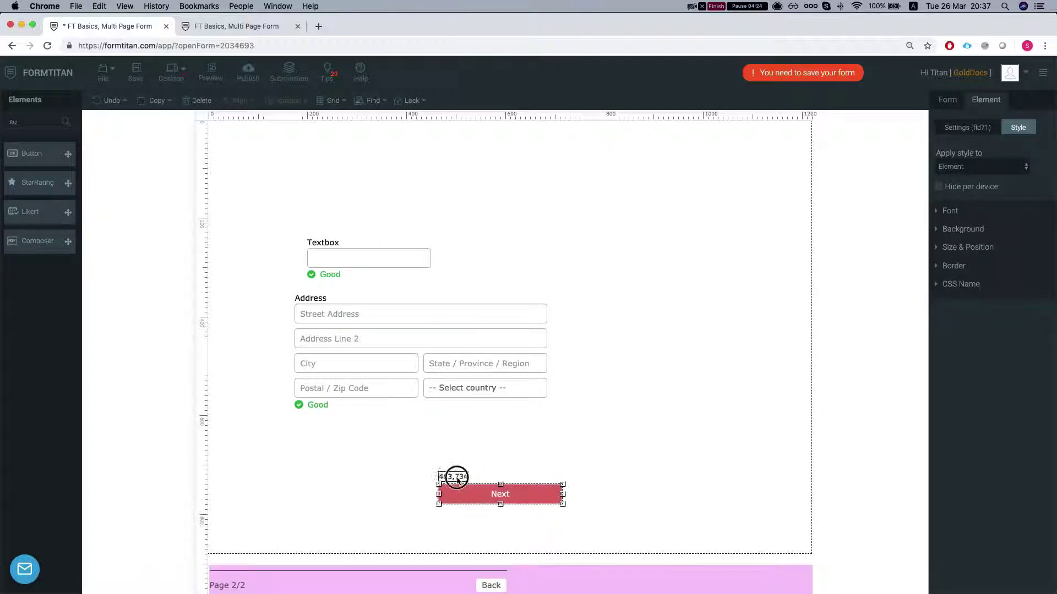
pyautogui.moveTo(455, 478); pyautogui.dragTo(446, 477)
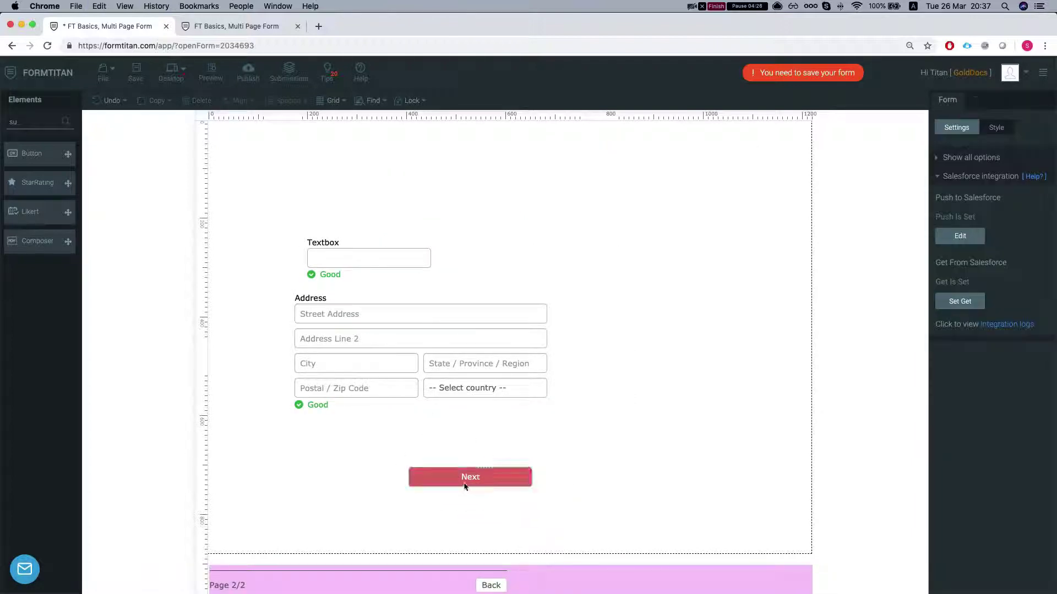
pyautogui.click(967, 127)
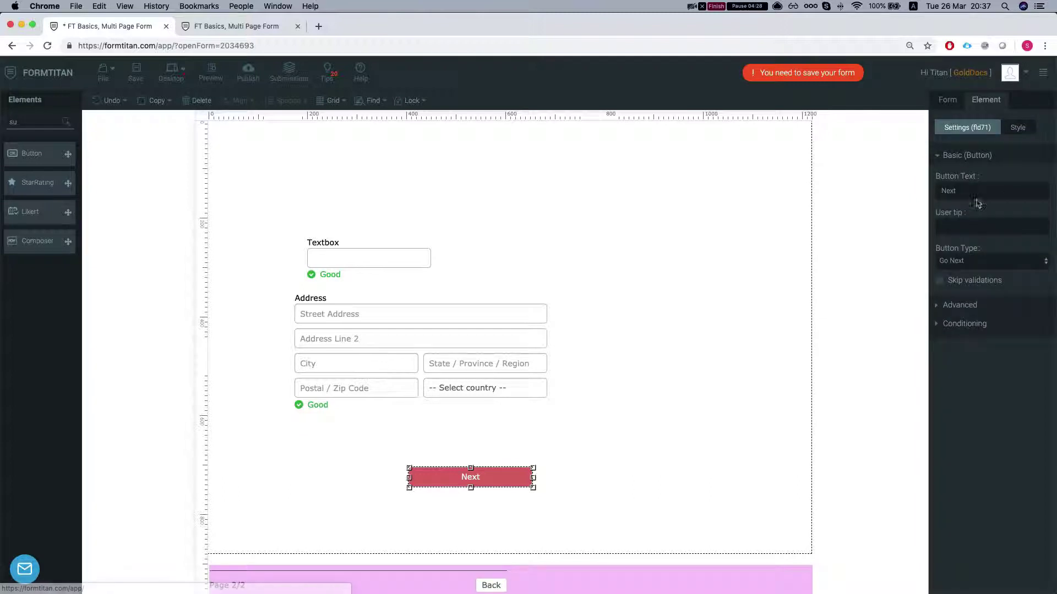
pyautogui.doubleClick(975, 193)
pyautogui.write('Prev')
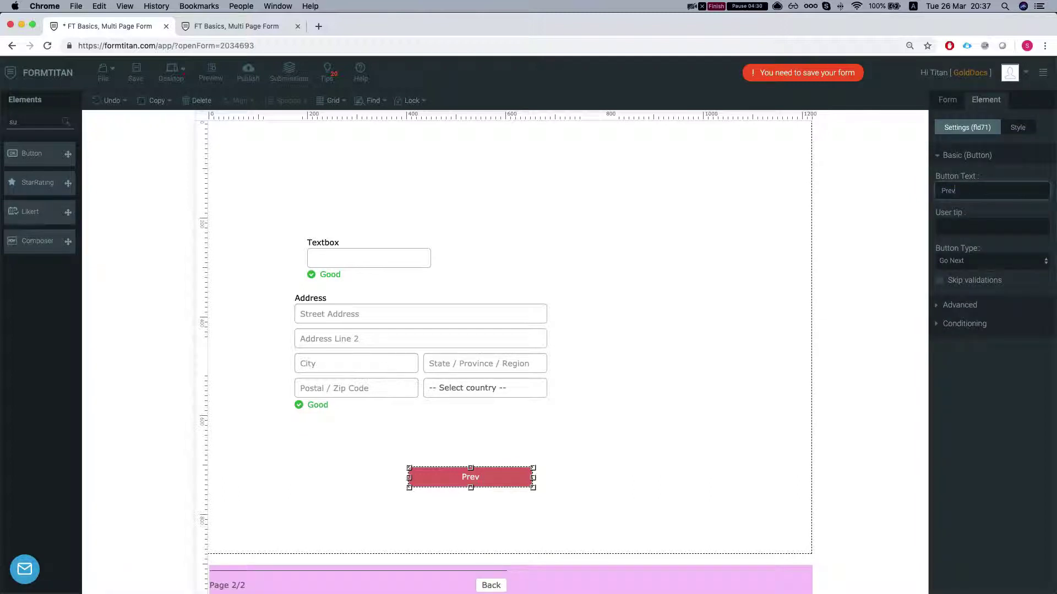
pyautogui.click(969, 262)
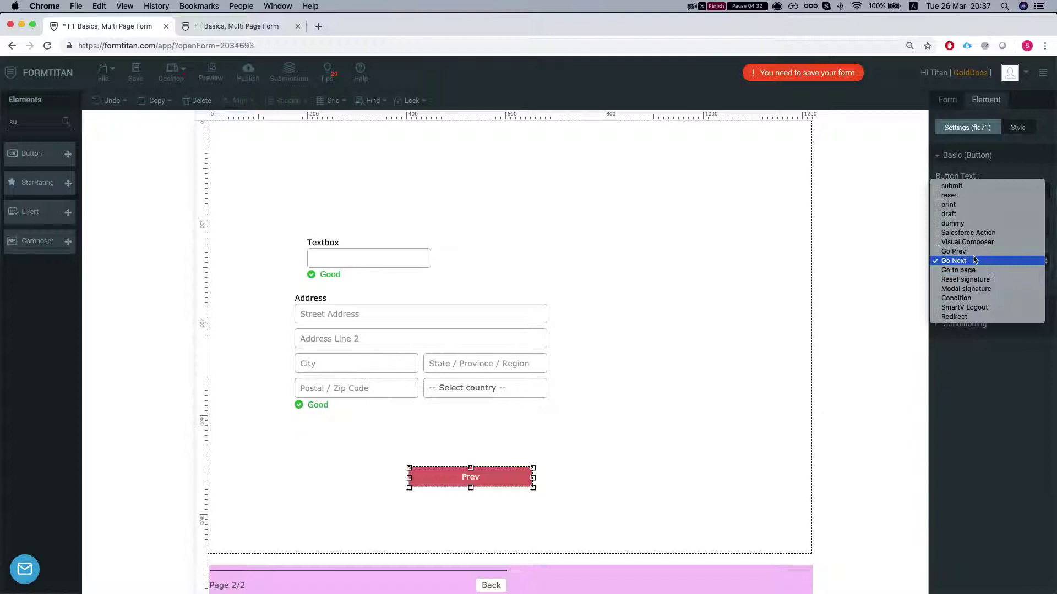
pyautogui.click(625, 323)
# - Save the form and reload the published form in the second browser tab
pyautogui.press('super+s')
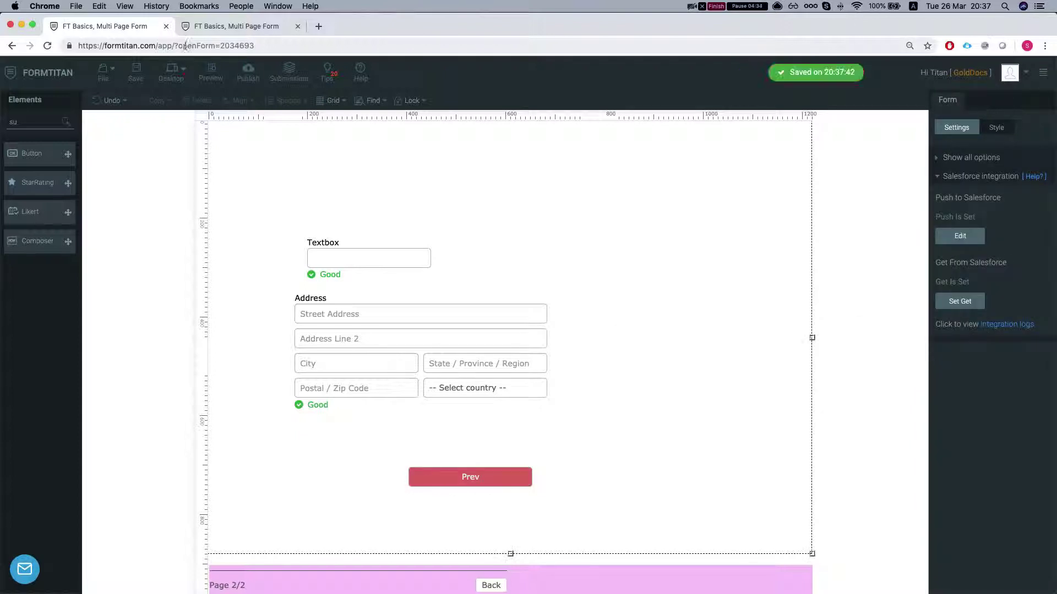
pyautogui.hotkey('ctrl', 'Tab')
pyautogui.press('super+r')
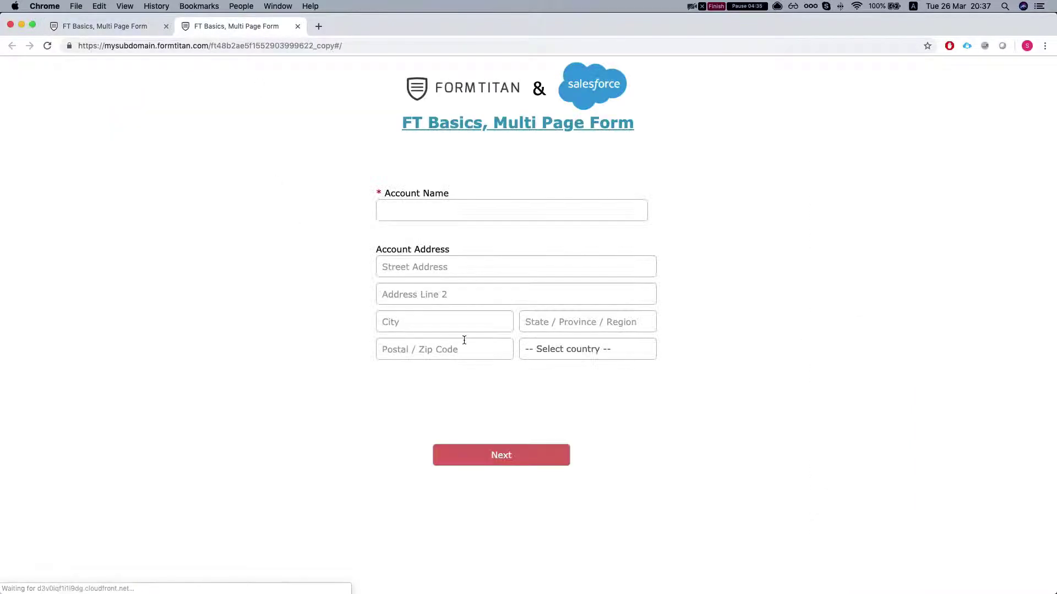
# - Test Next and Prev on the live form between pages 1 and 2, then return to the builder
pyautogui.click(494, 452)
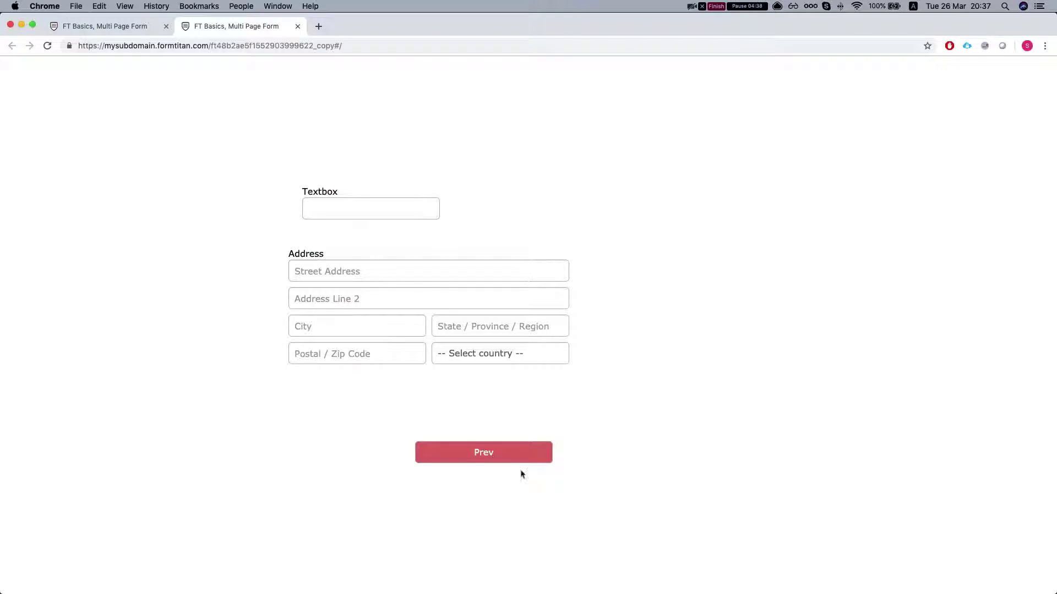
pyautogui.click(518, 456)
pyautogui.click(523, 460)
pyautogui.click(99, 28)
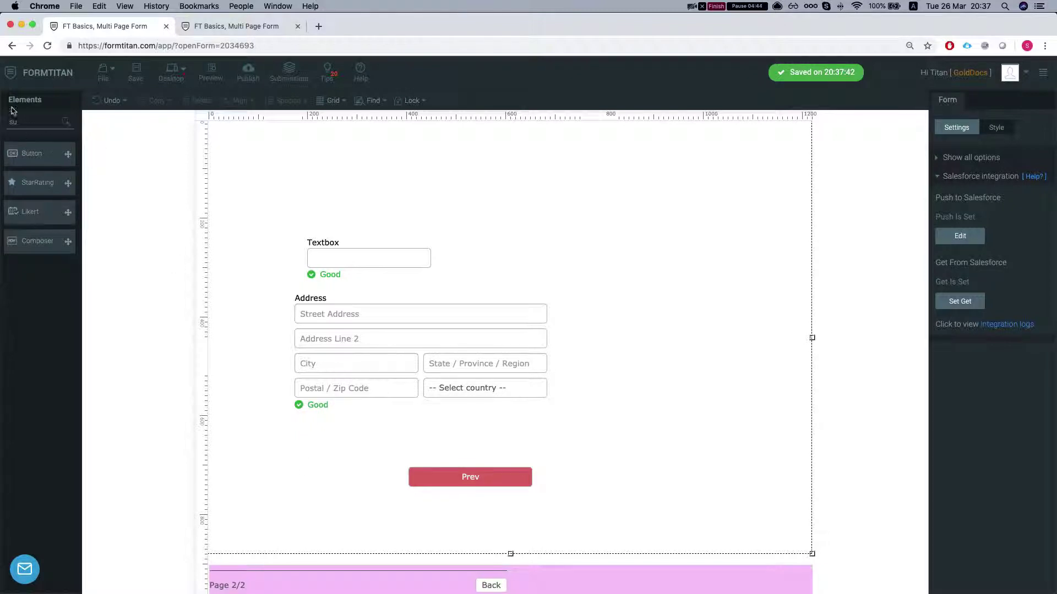
# - Add a new page at the page break and view Pages 1, 2 and 3 on the canvas
pyautogui.click(638, 583)
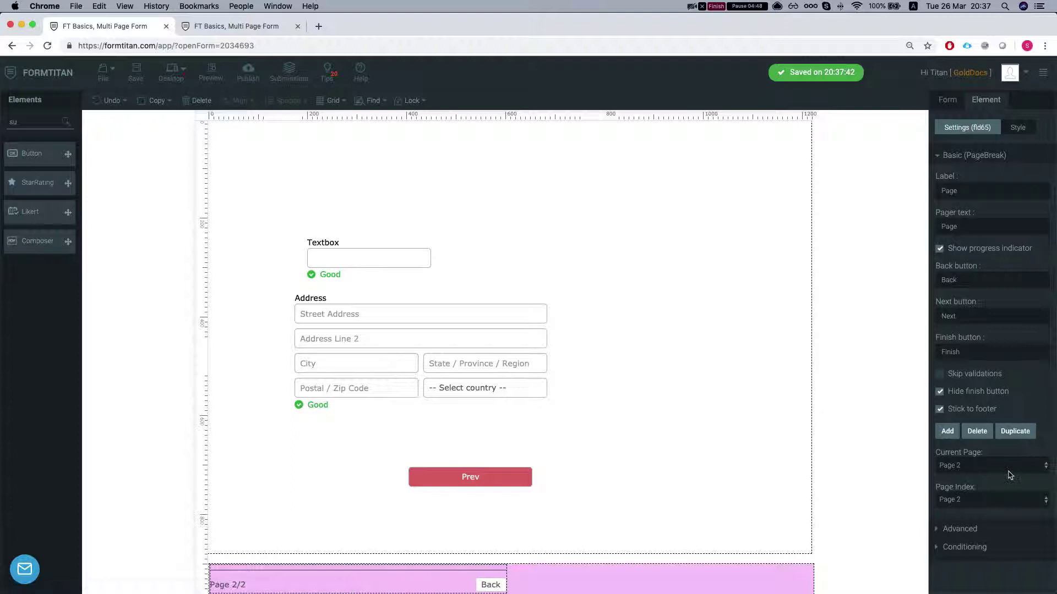
pyautogui.click(1015, 431)
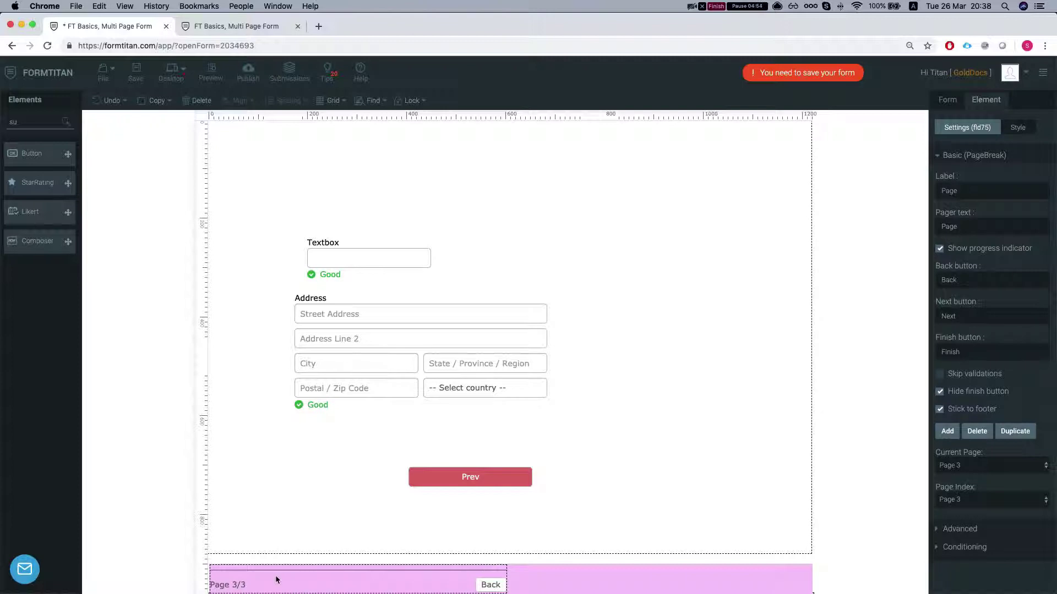
pyautogui.click(986, 466)
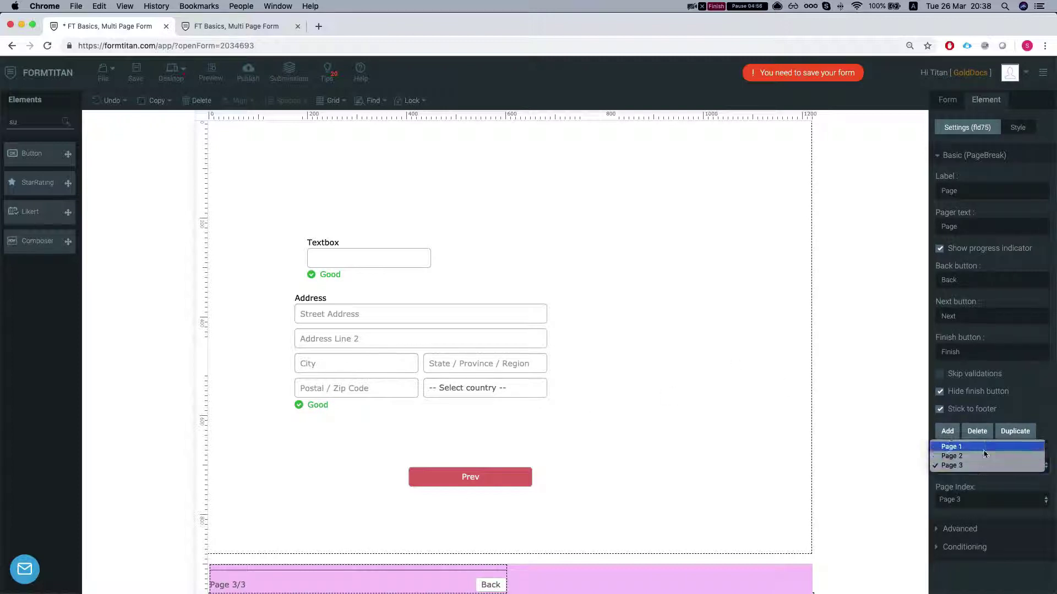
pyautogui.click(673, 469)
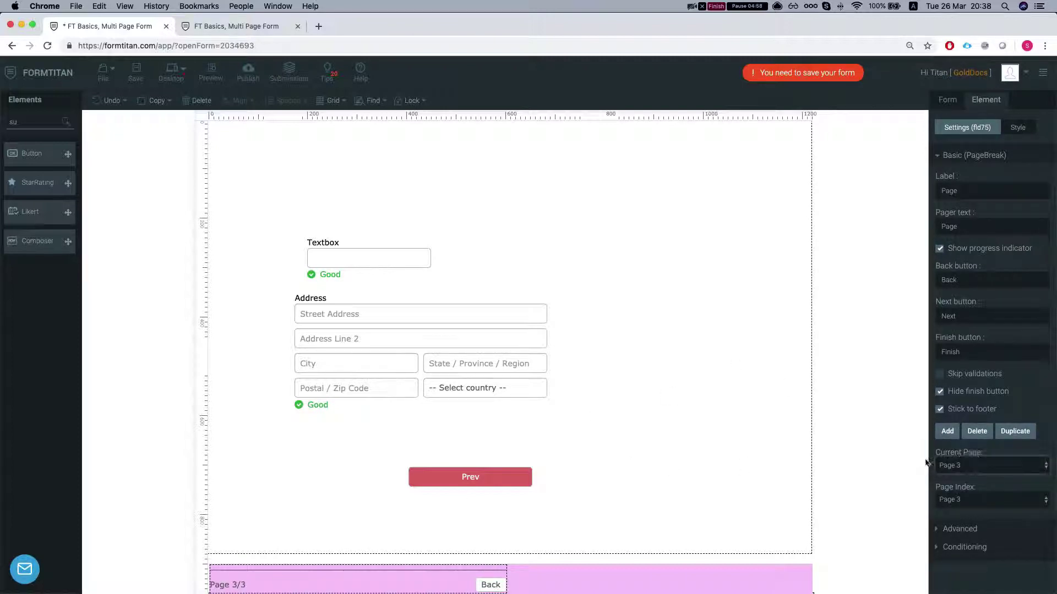
pyautogui.click(960, 466)
pyautogui.click(966, 447)
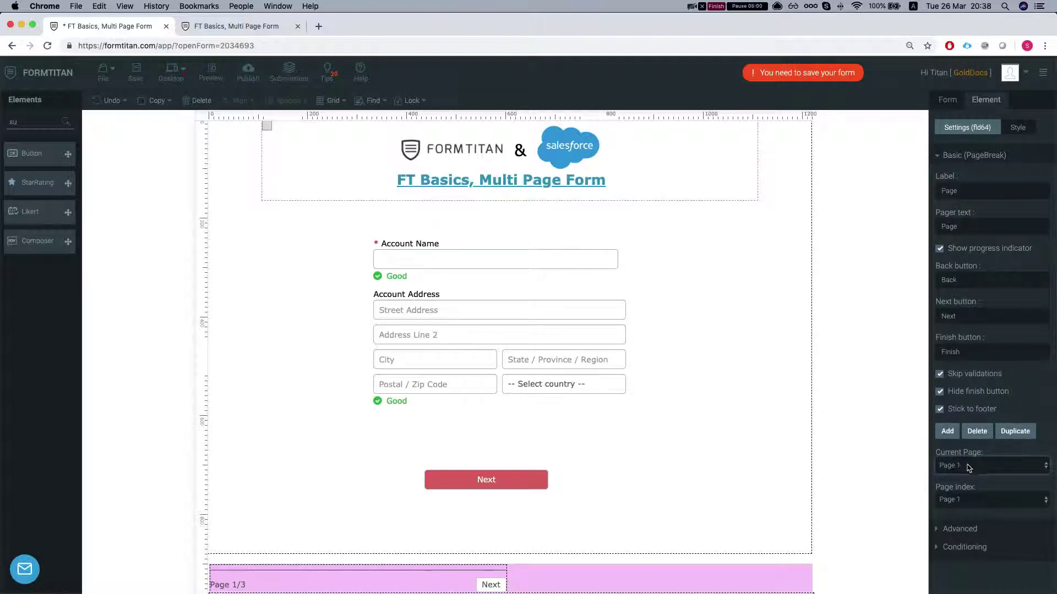
pyautogui.click(967, 465)
pyautogui.click(968, 475)
pyautogui.click(967, 466)
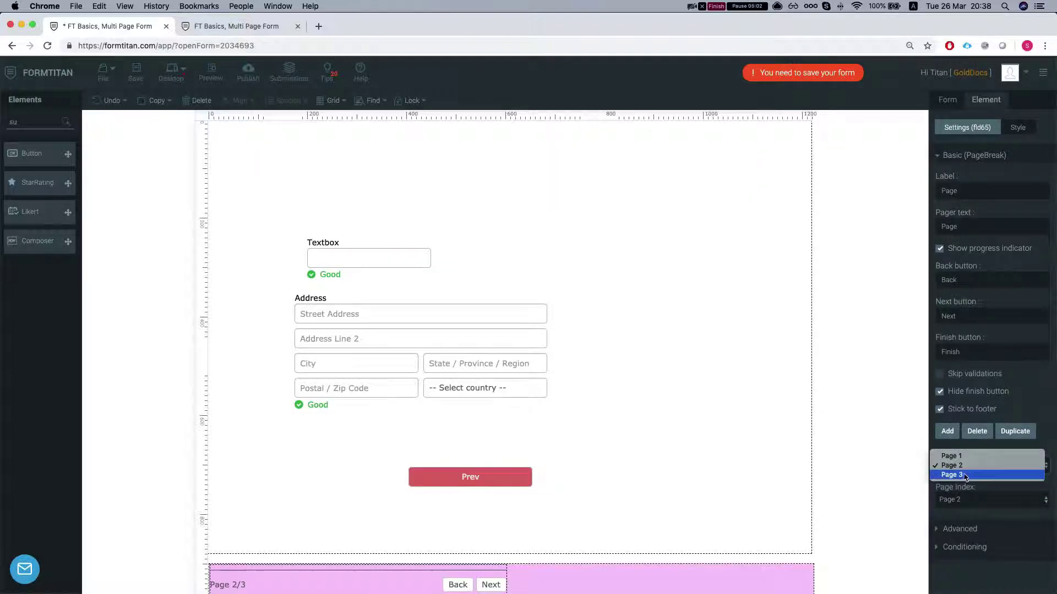
pyautogui.click(967, 475)
pyautogui.click(967, 466)
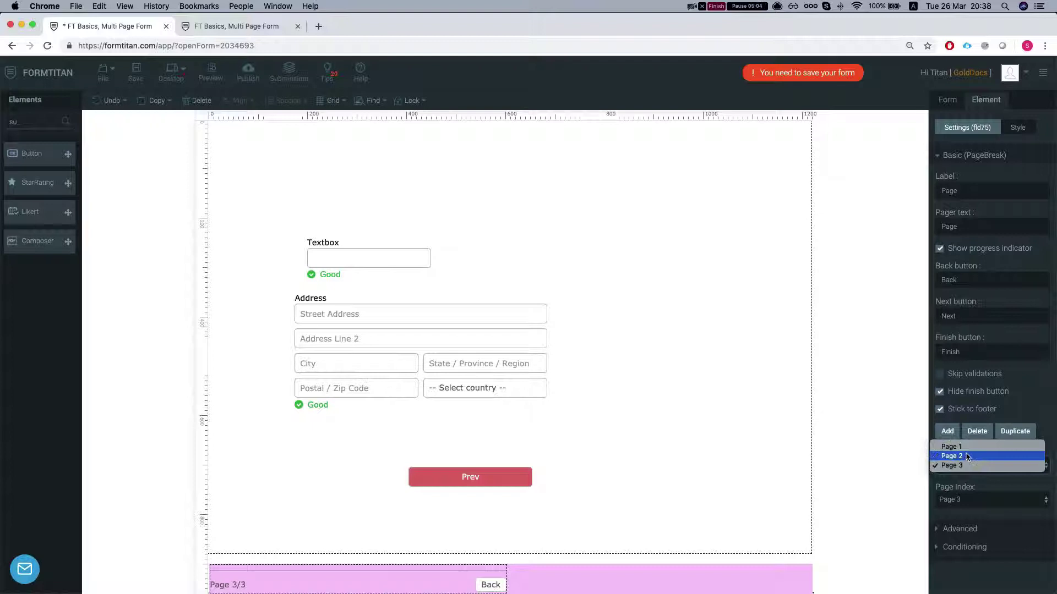
pyautogui.click(966, 446)
pyautogui.click(967, 465)
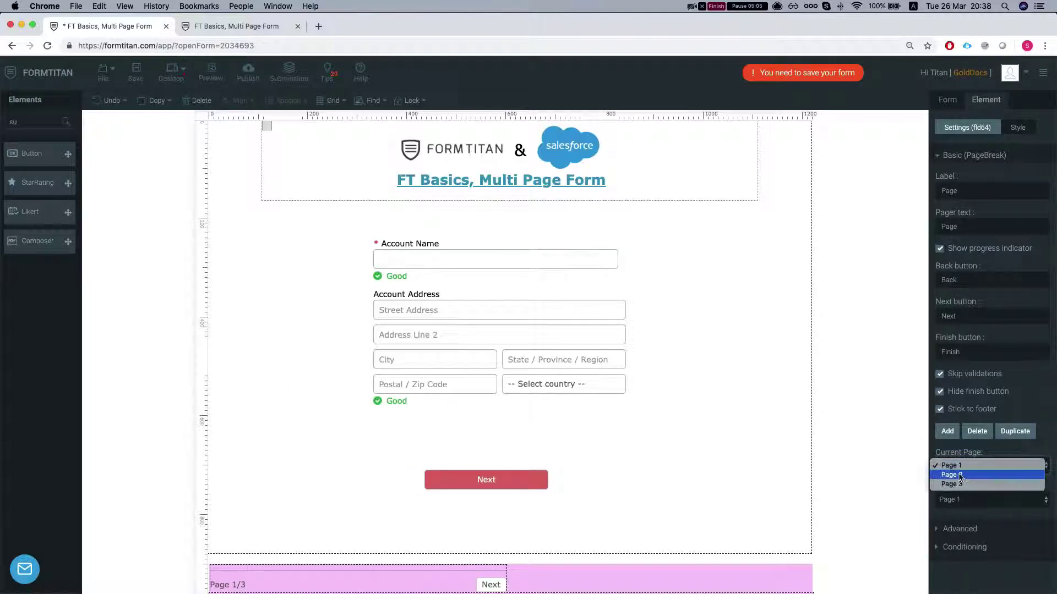
pyautogui.click(960, 475)
pyautogui.click(967, 466)
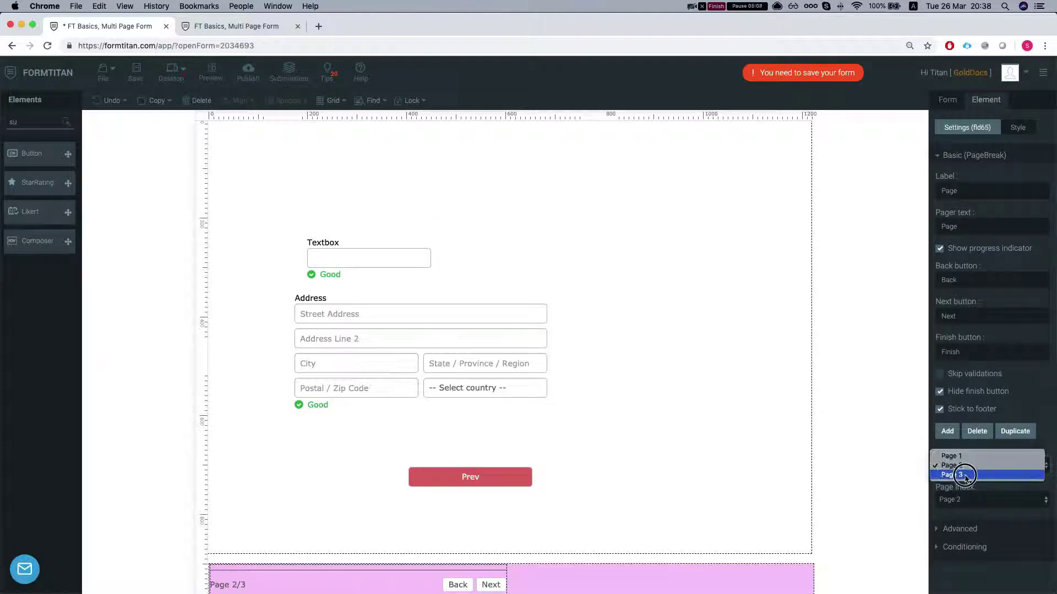
pyautogui.click(967, 466)
# - Set the page break's Page Index position to Page 1
pyautogui.click(972, 499)
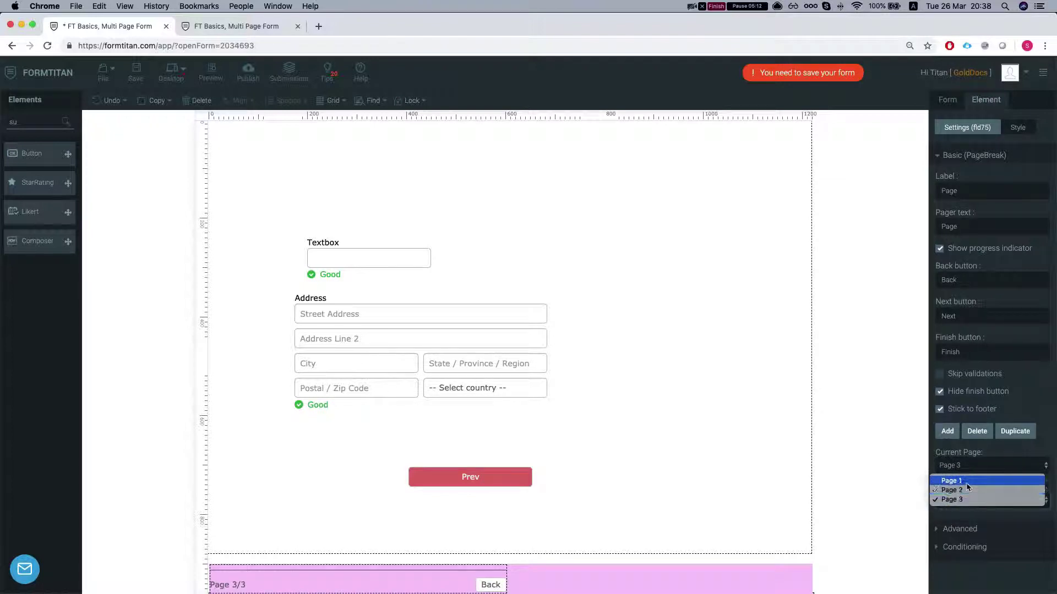
pyautogui.click(852, 452)
pyautogui.click(964, 465)
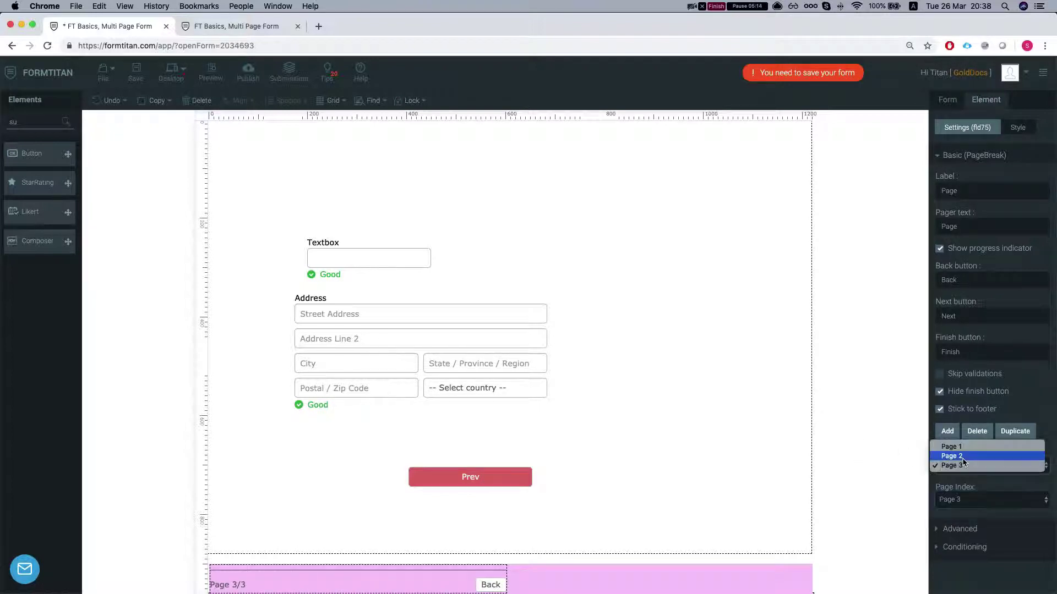
pyautogui.click(902, 483)
pyautogui.click(963, 465)
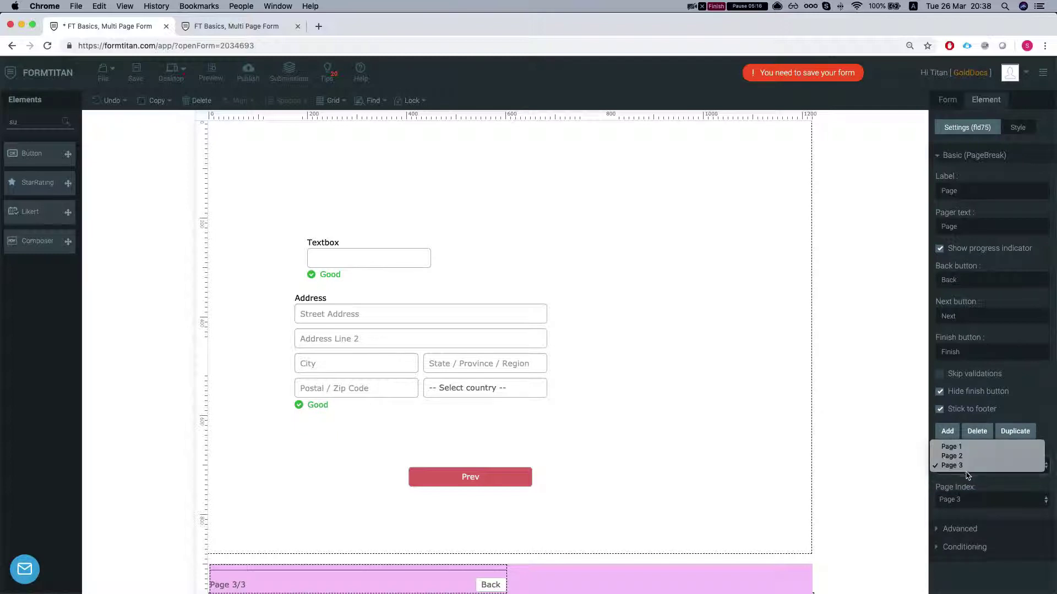
pyautogui.click(915, 491)
pyautogui.click(952, 500)
pyautogui.click(951, 480)
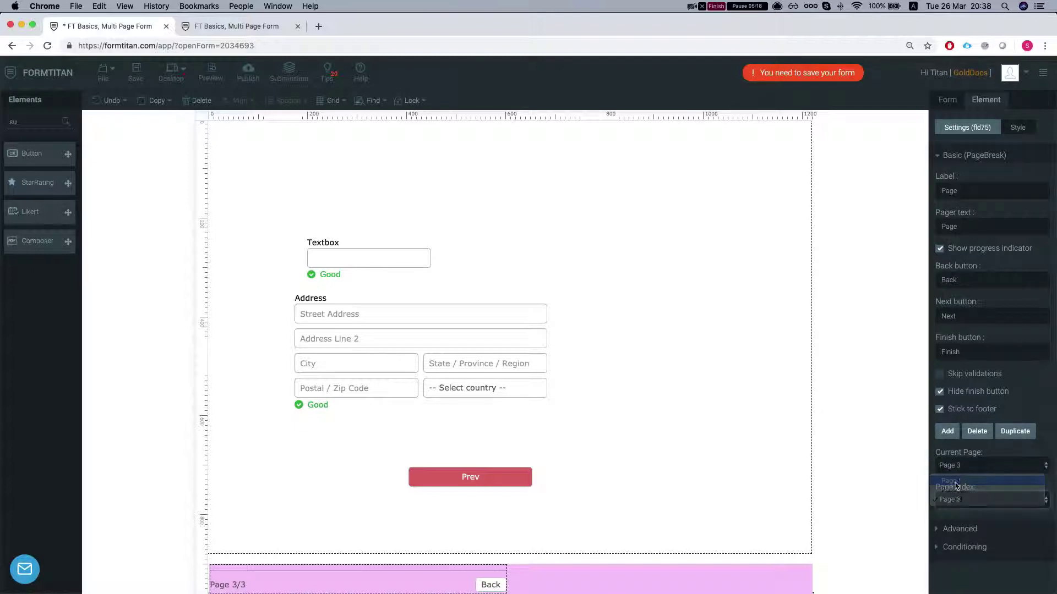
pyautogui.click(655, 488)
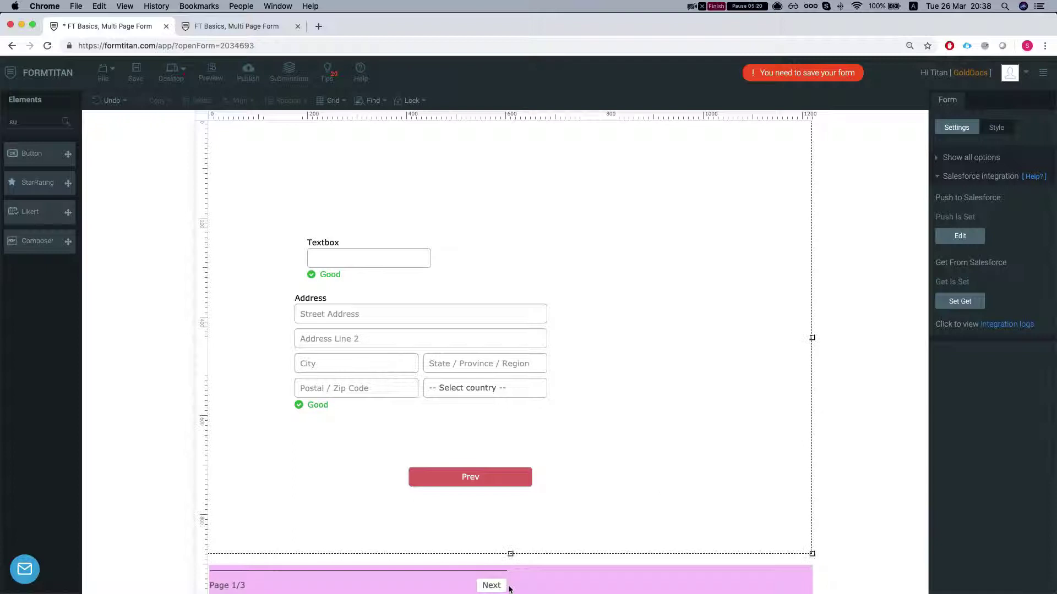
pyautogui.click(572, 583)
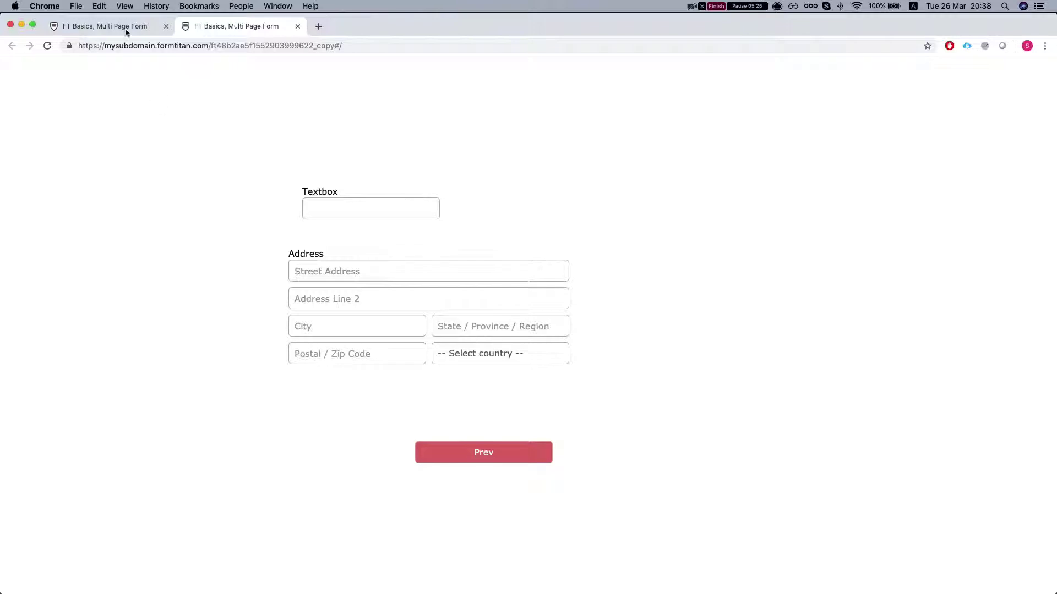
# - Set the Textbox and Address page break's Page Index to Page 3
pyautogui.click(127, 32)
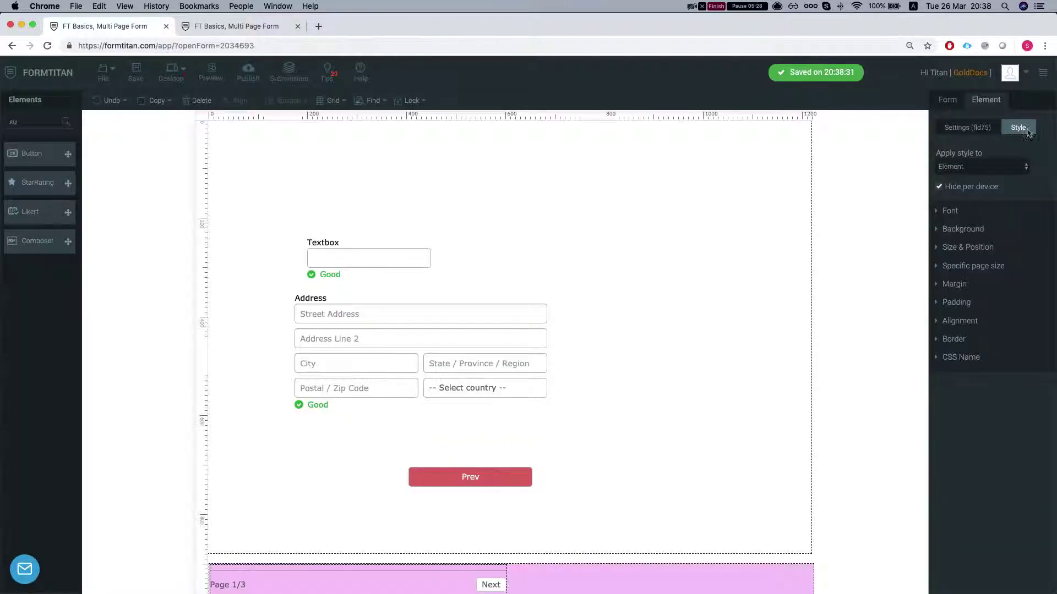
pyautogui.click(980, 128)
pyautogui.click(977, 466)
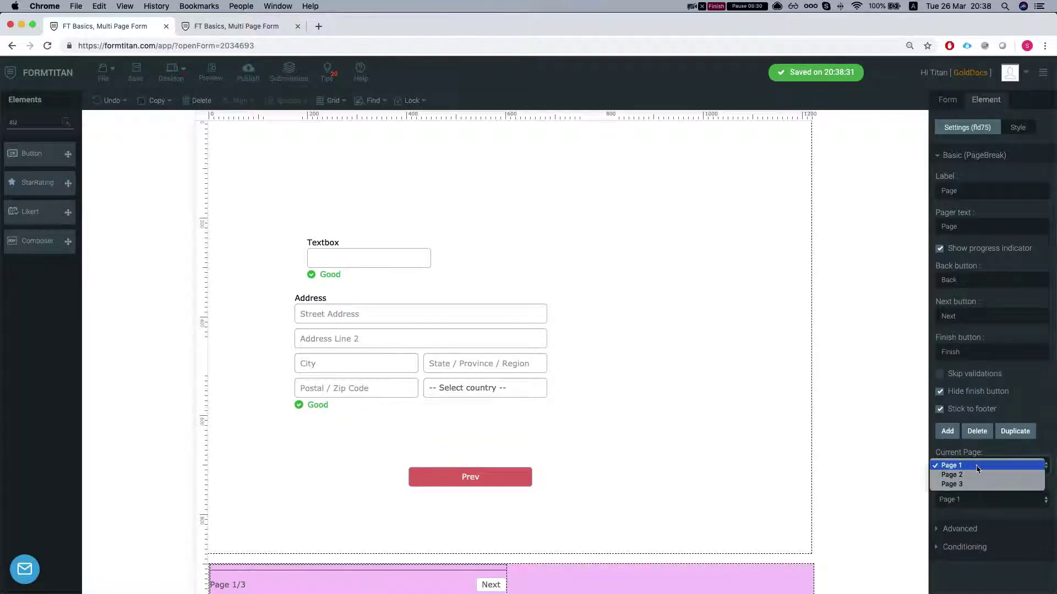
pyautogui.click(977, 466)
pyautogui.click(985, 500)
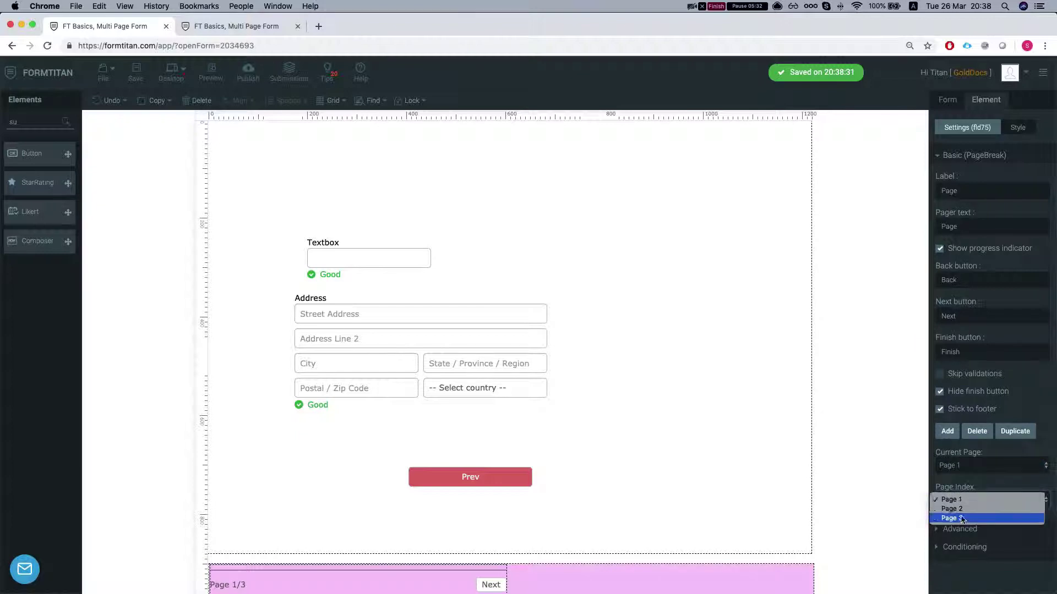
pyautogui.press('Return')
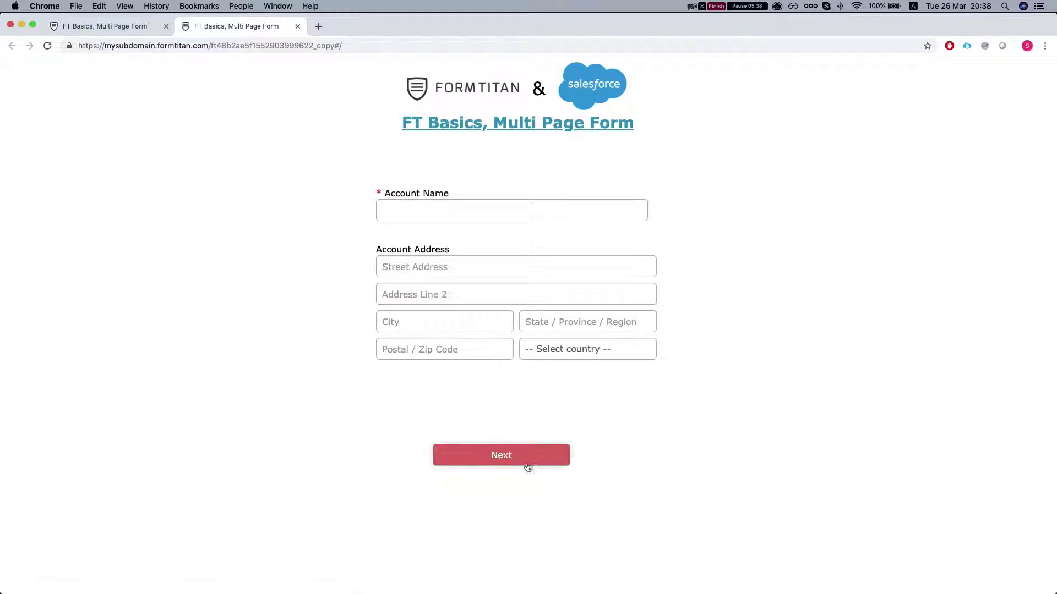
# - Check Next and Prev on the live form, then return to the form builder
pyautogui.click(520, 462)
pyautogui.click(502, 461)
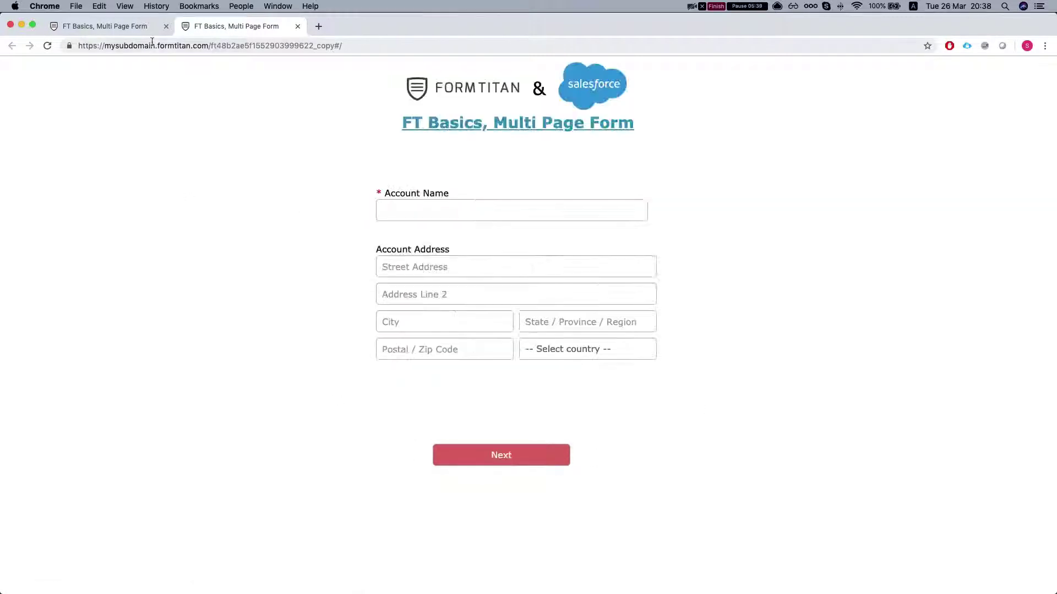
pyautogui.click(100, 29)
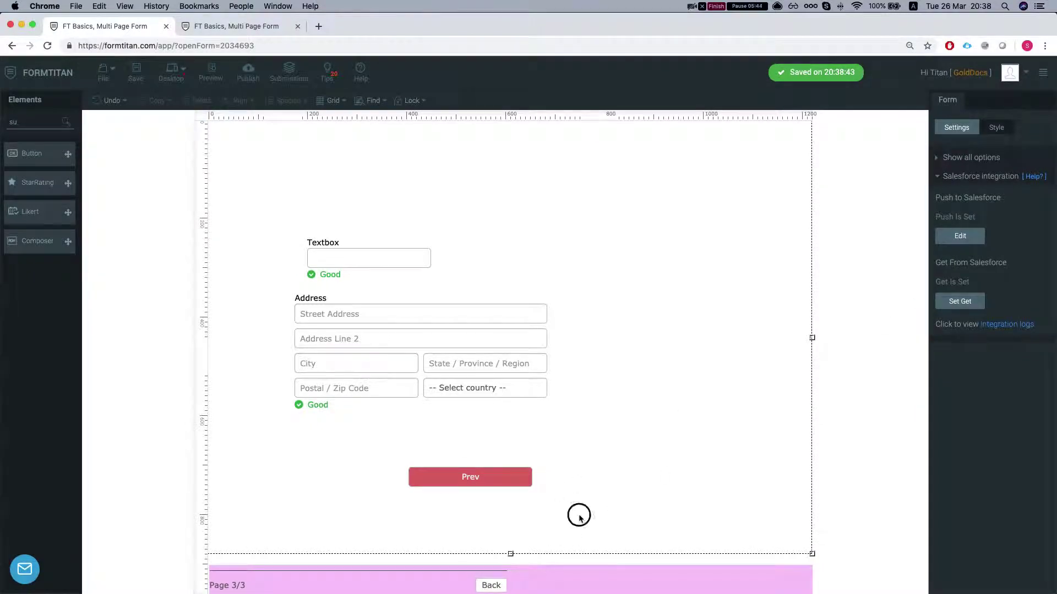
# - Set the page-3 Prev button's action to go to Page 1
pyautogui.click(473, 475)
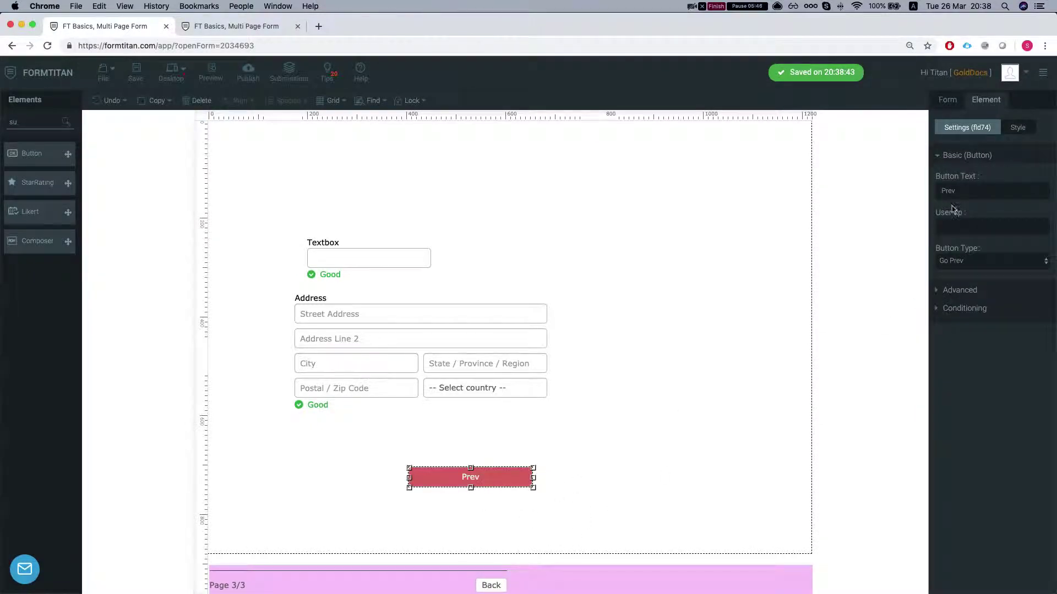
pyautogui.click(983, 262)
pyautogui.click(851, 268)
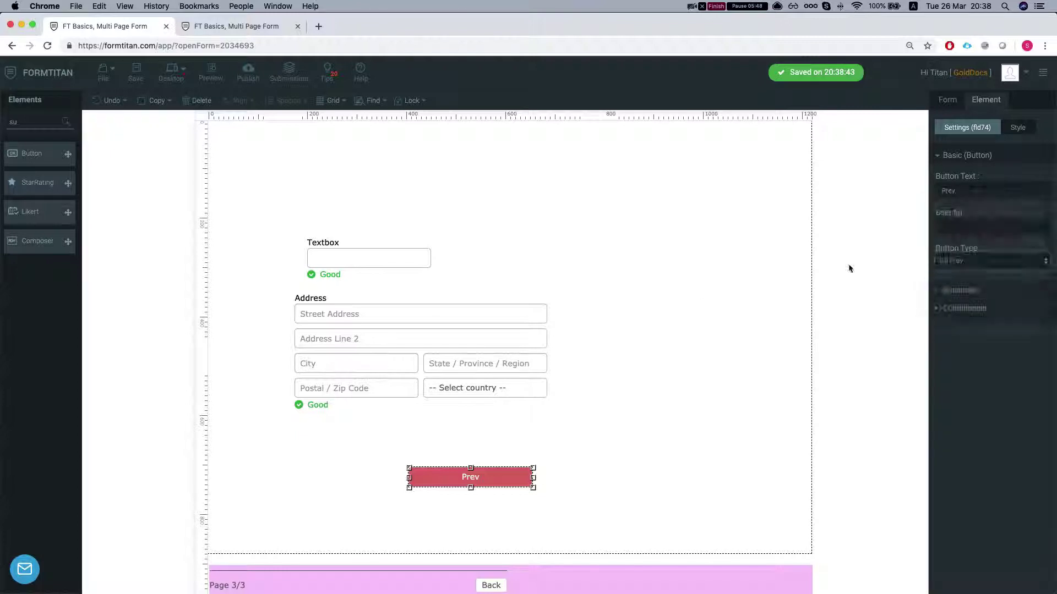
pyautogui.click(955, 267)
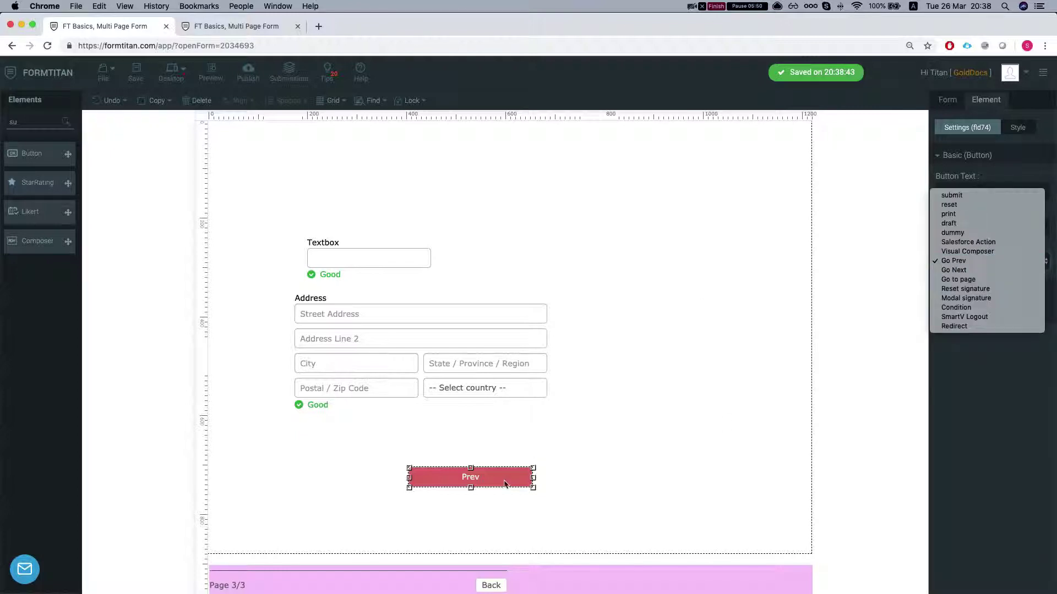
pyautogui.click(976, 279)
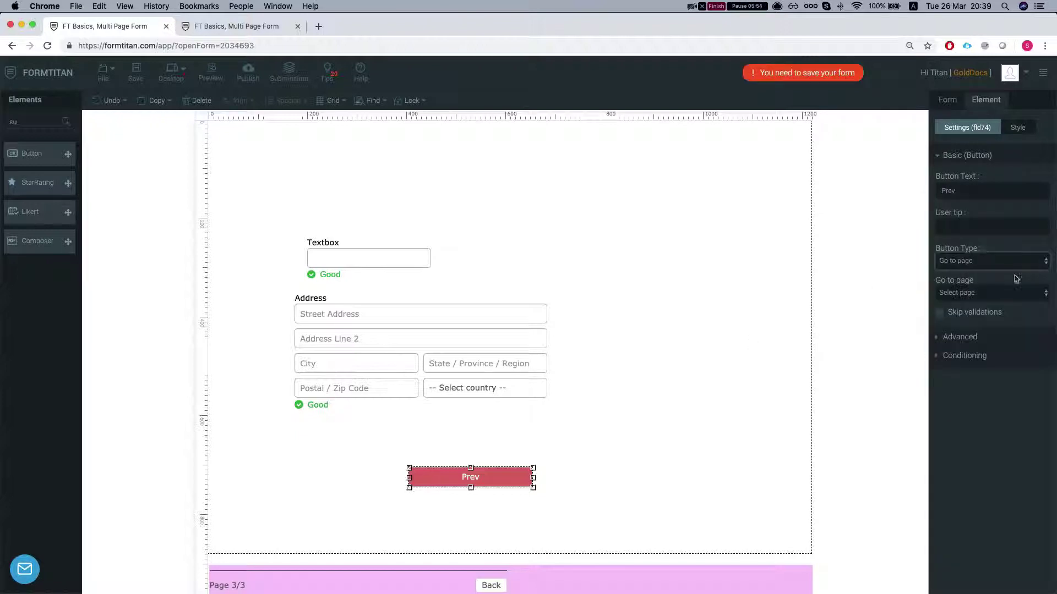
pyautogui.click(973, 296)
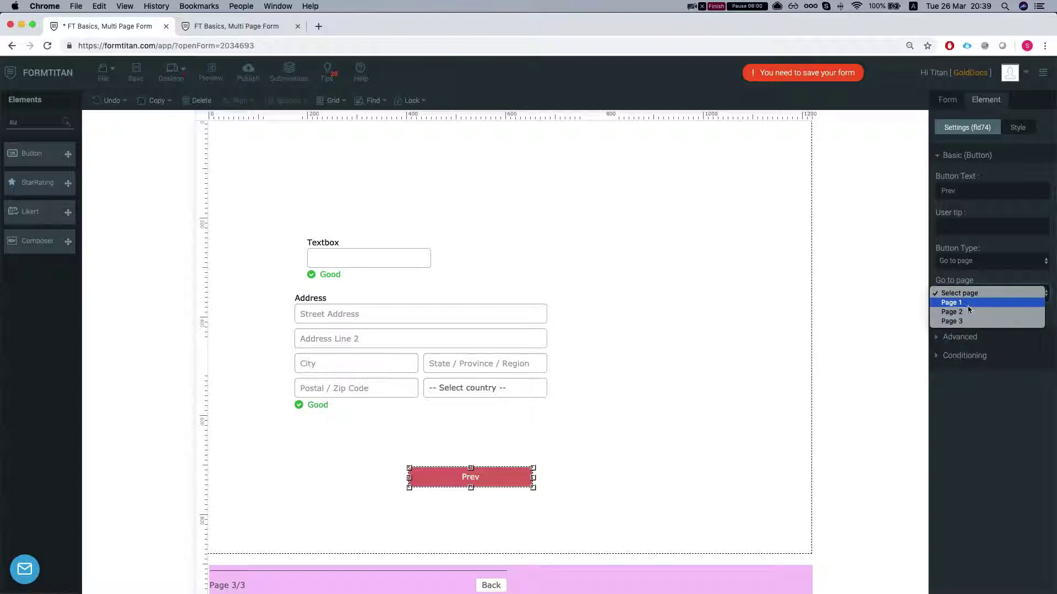
pyautogui.click(969, 304)
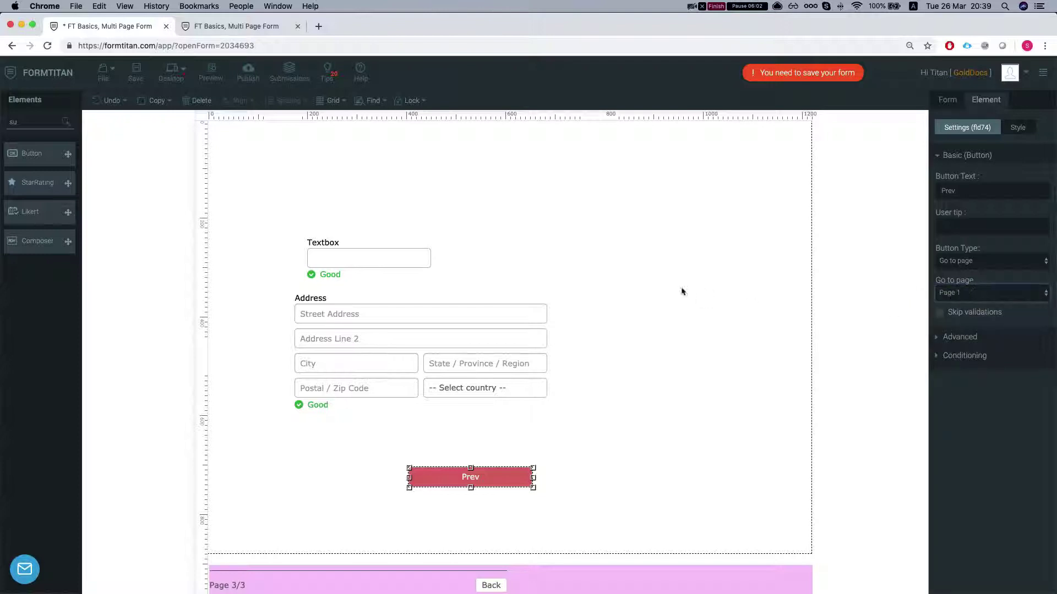
pyautogui.click(636, 269)
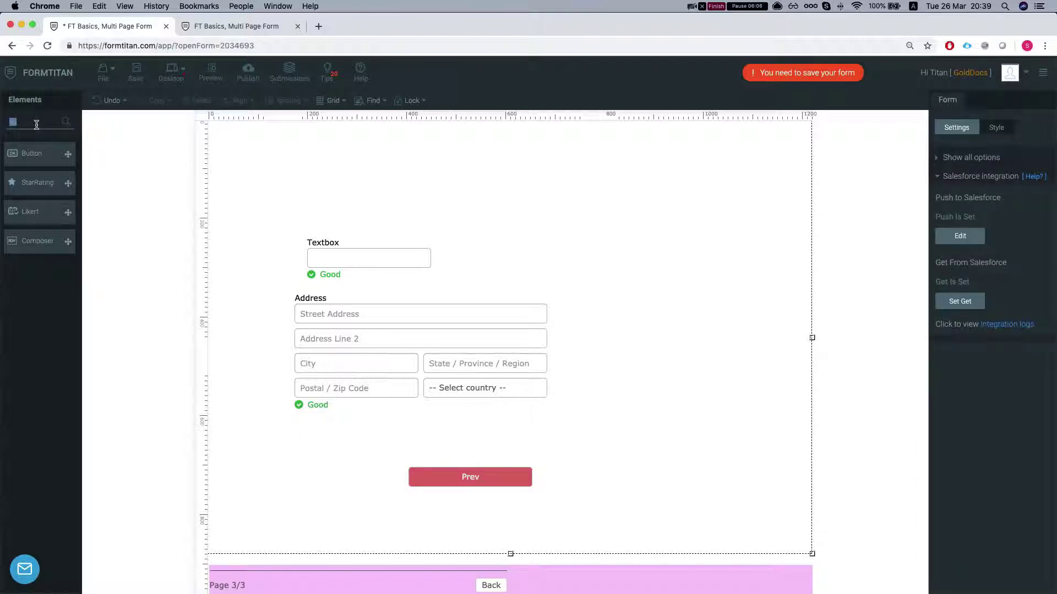
# - Add a Hidden field at the top of page 3 and name it custom page num
pyautogui.write('hidd')
pyautogui.moveTo(50, 154); pyautogui.dragTo(448, 185)
pyautogui.click(960, 188)
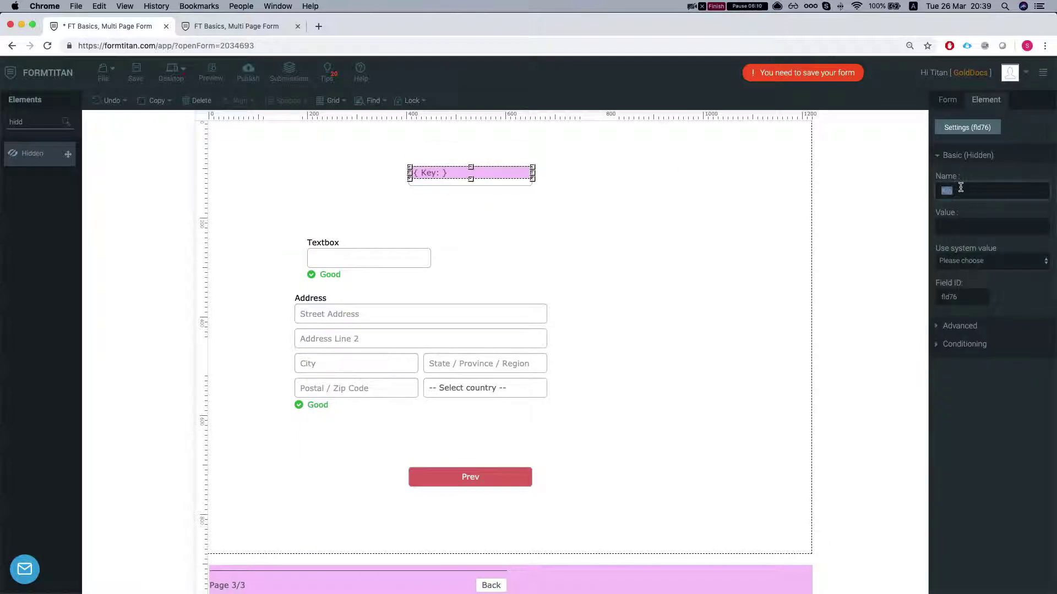
pyautogui.write('custom i')
pyautogui.click(818, 266)
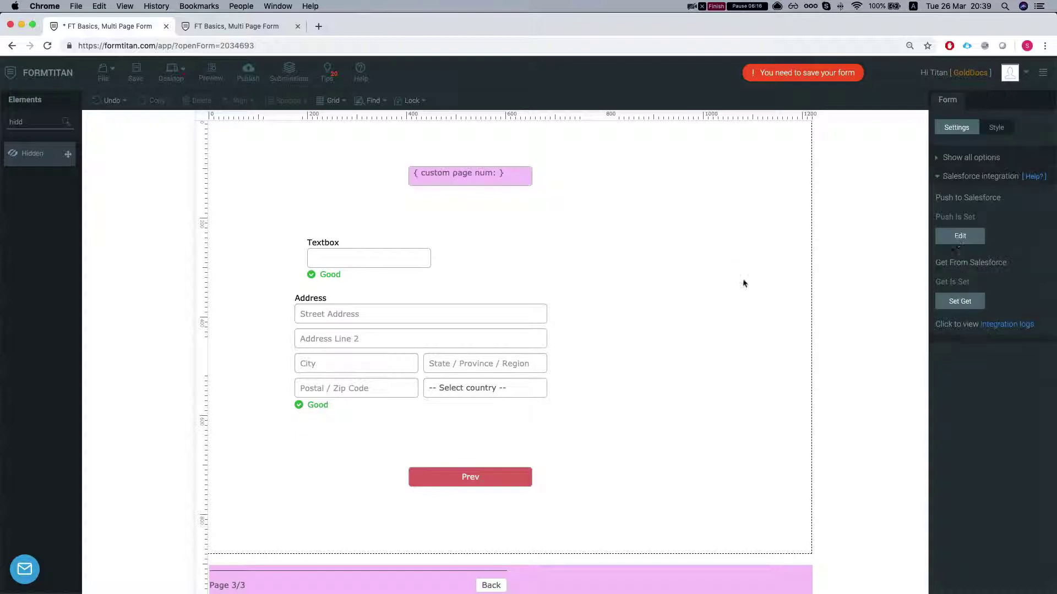
# - Point the Prev button's Go to page at custom page num
pyautogui.click(455, 483)
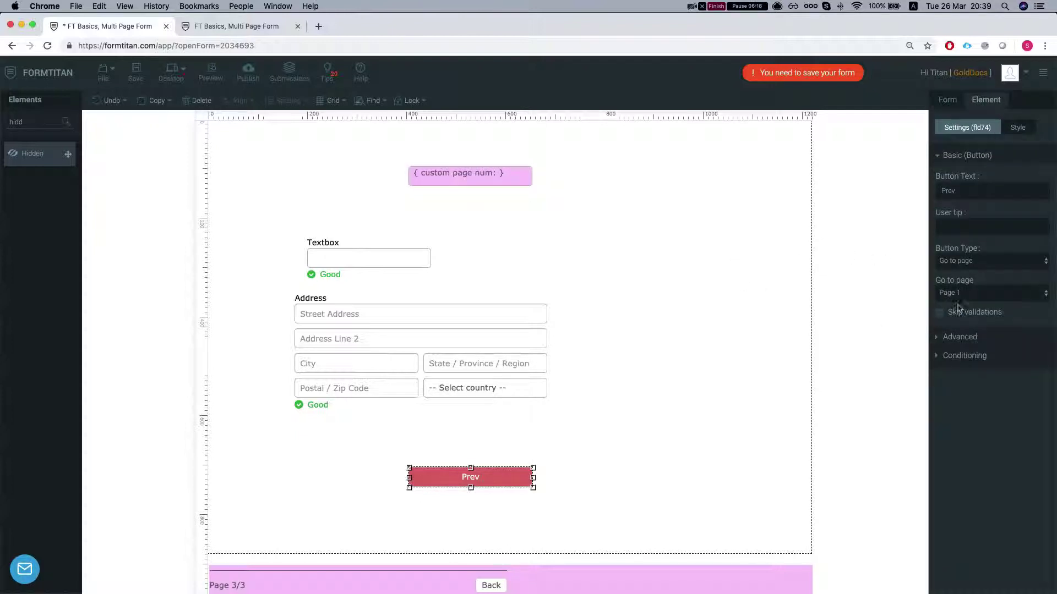
pyautogui.click(979, 293)
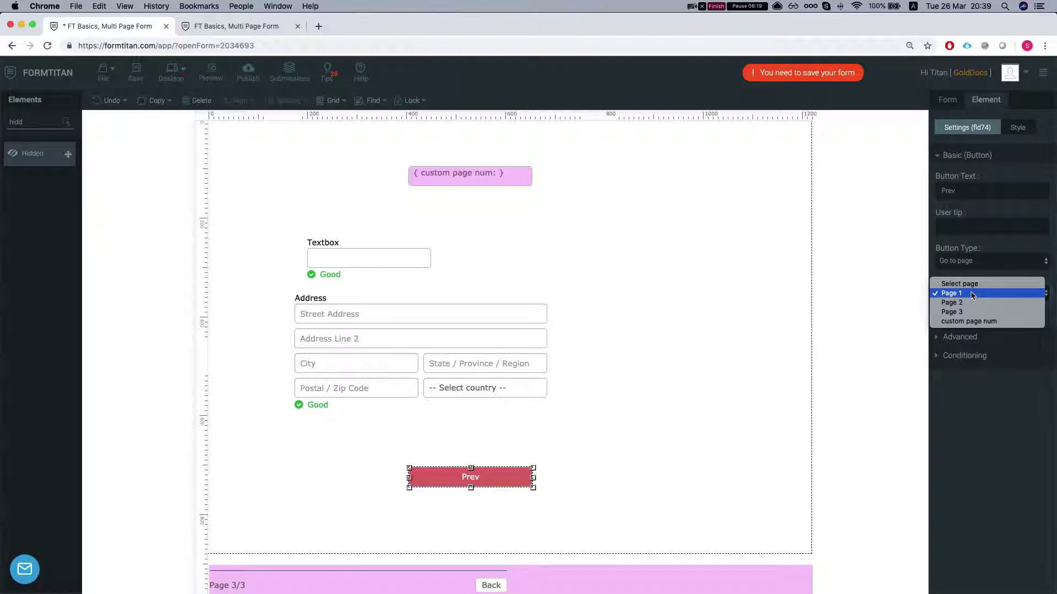
pyautogui.click(960, 322)
# - Give the custom page num hidden field the value 7
pyautogui.click(476, 172)
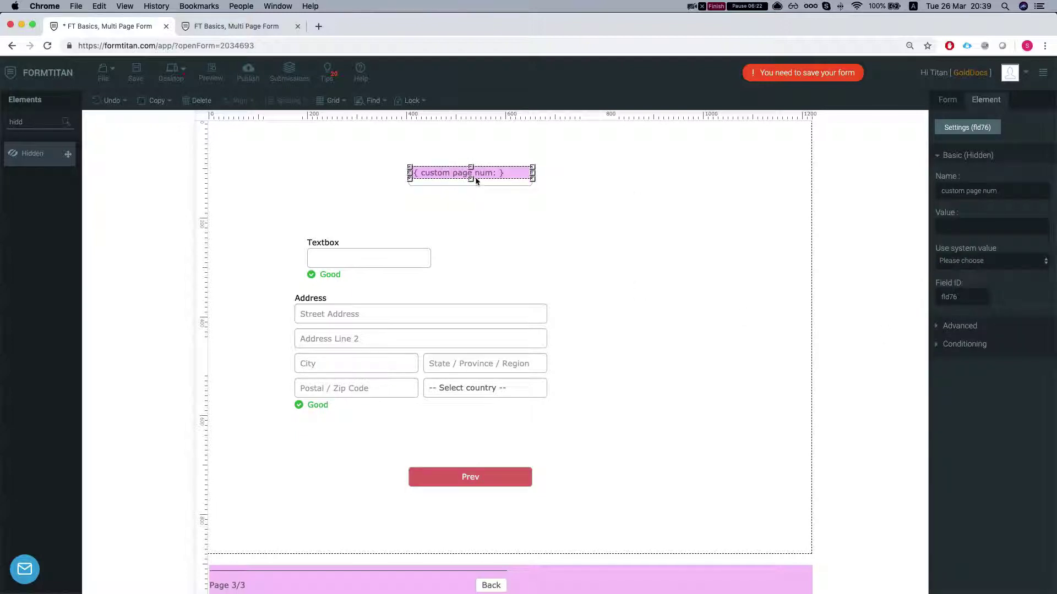
pyautogui.click(982, 222)
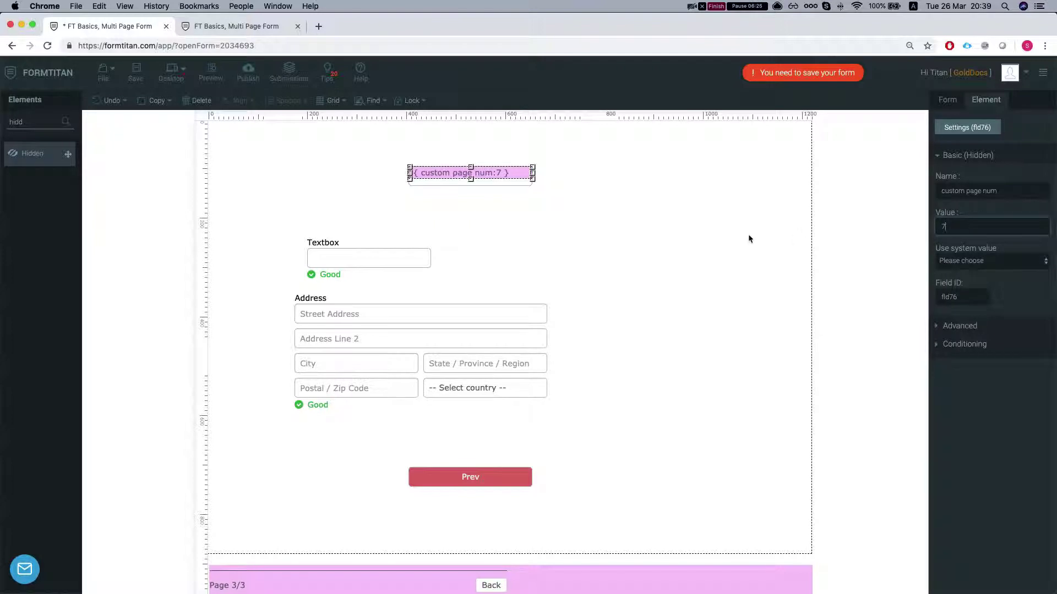
pyautogui.click(600, 217)
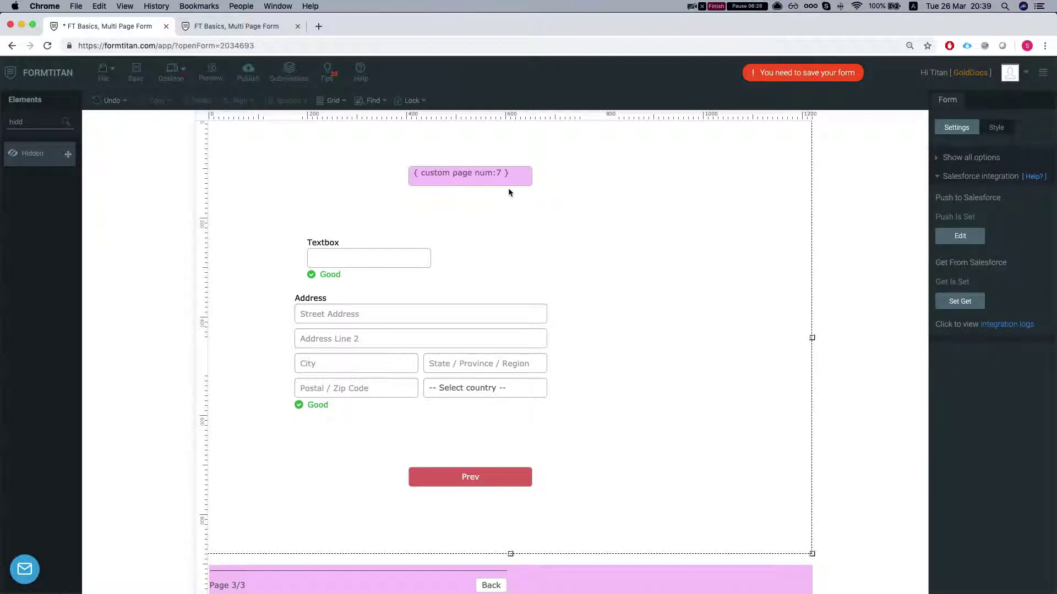
pyautogui.click(471, 173)
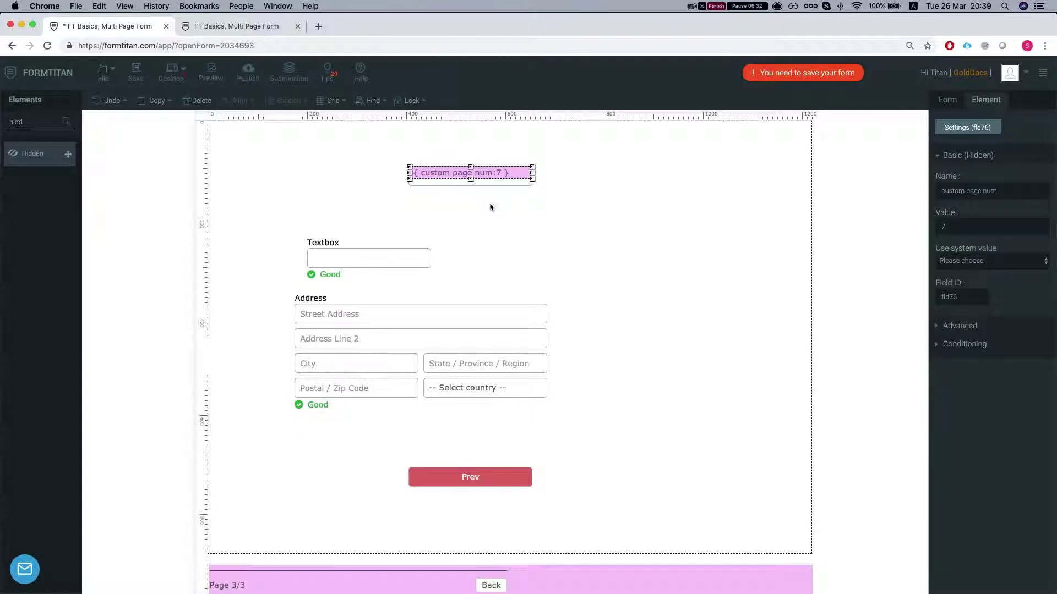
pyautogui.click(952, 160)
# - On page 1, search 'drop', place a DropDown beside Account Name and label it Navigate
pyautogui.click(943, 102)
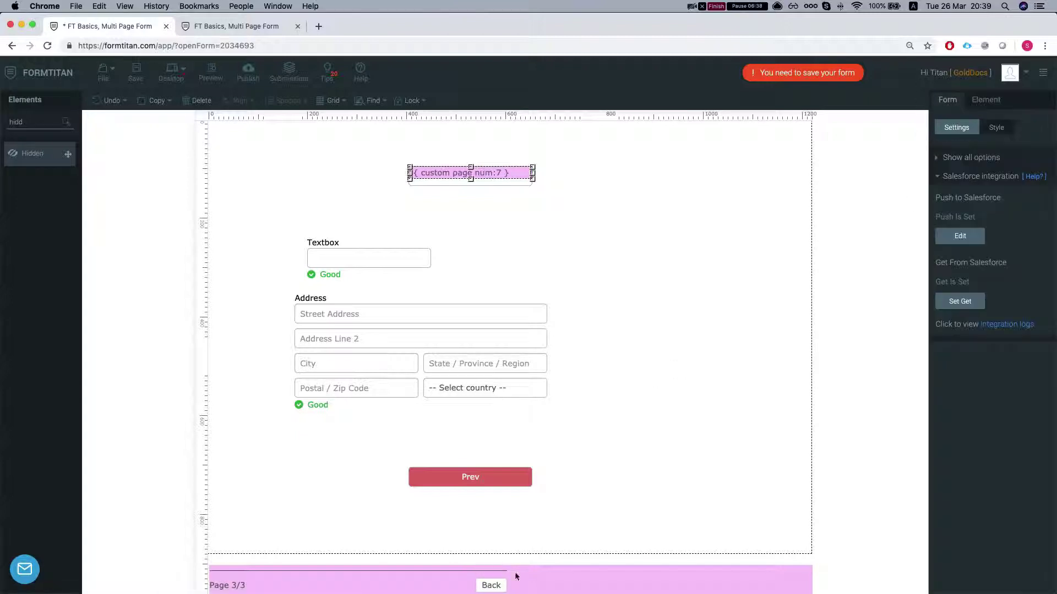
pyautogui.click(492, 587)
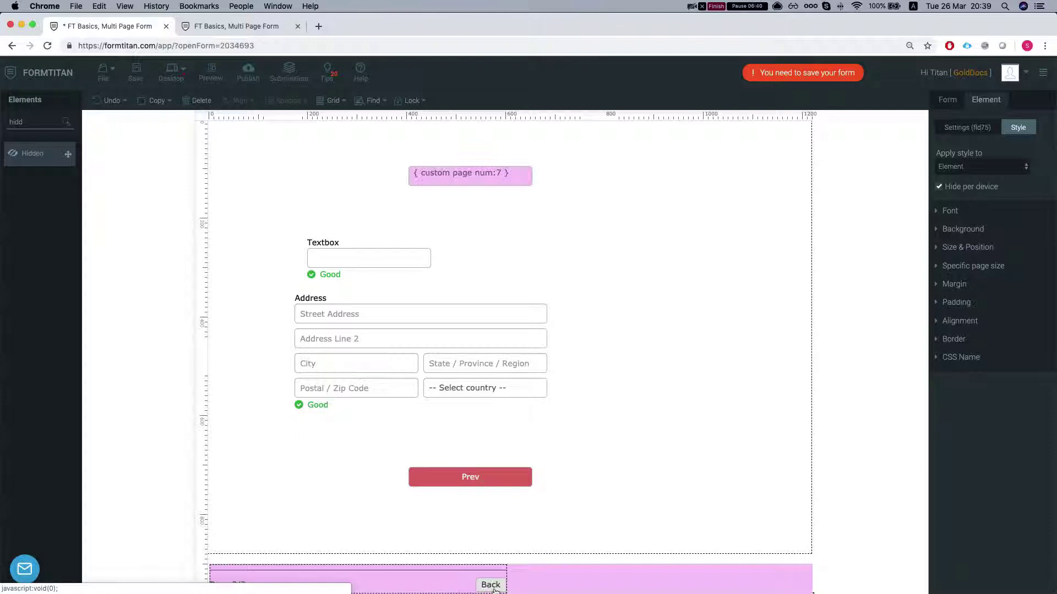
pyautogui.click(489, 585)
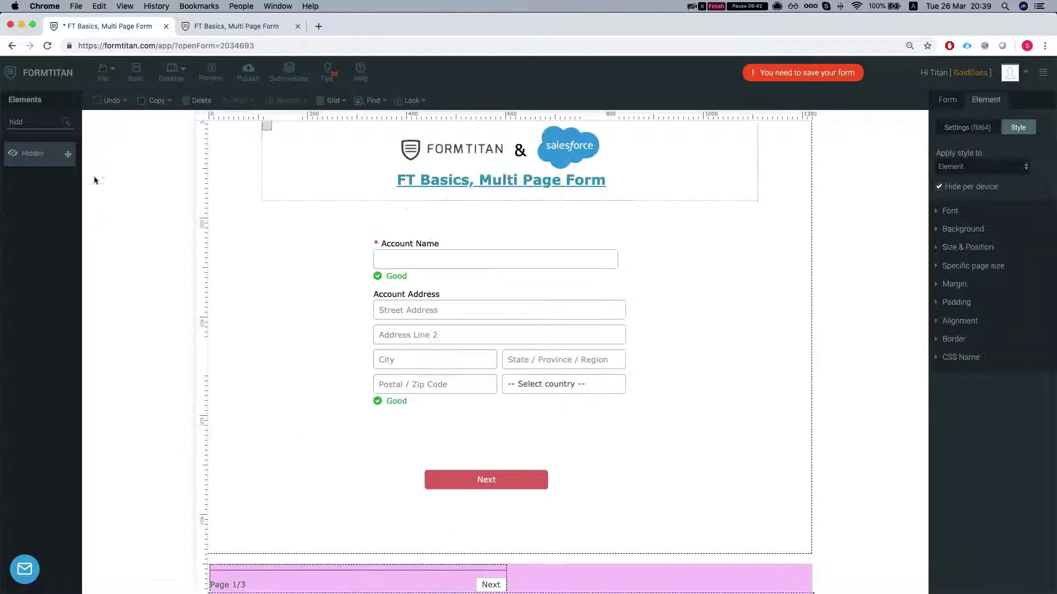
pyautogui.doubleClick(20, 117)
pyautogui.press('BackSpace')
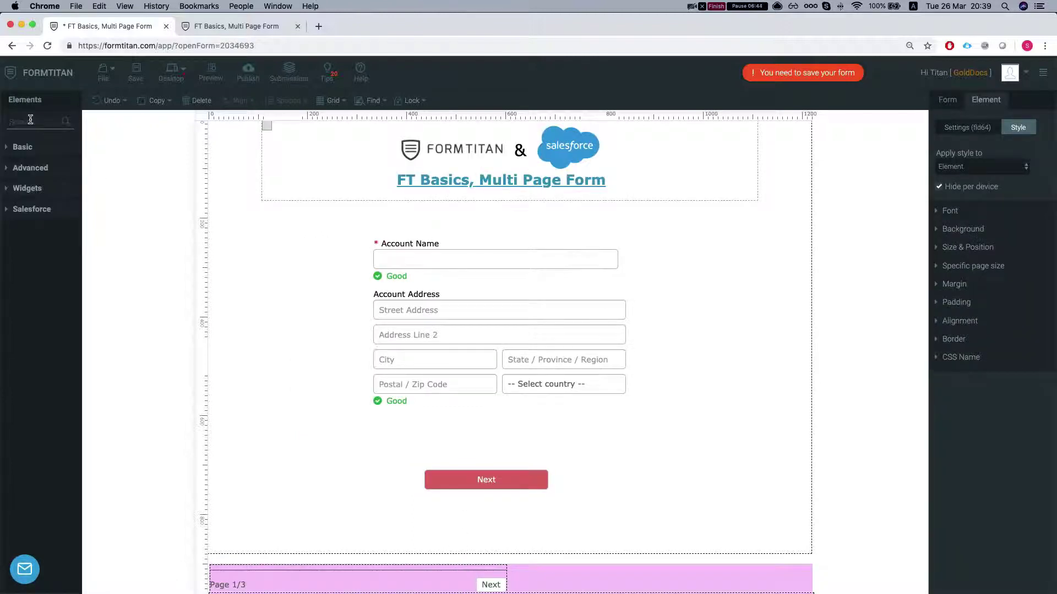
pyautogui.write('drop')
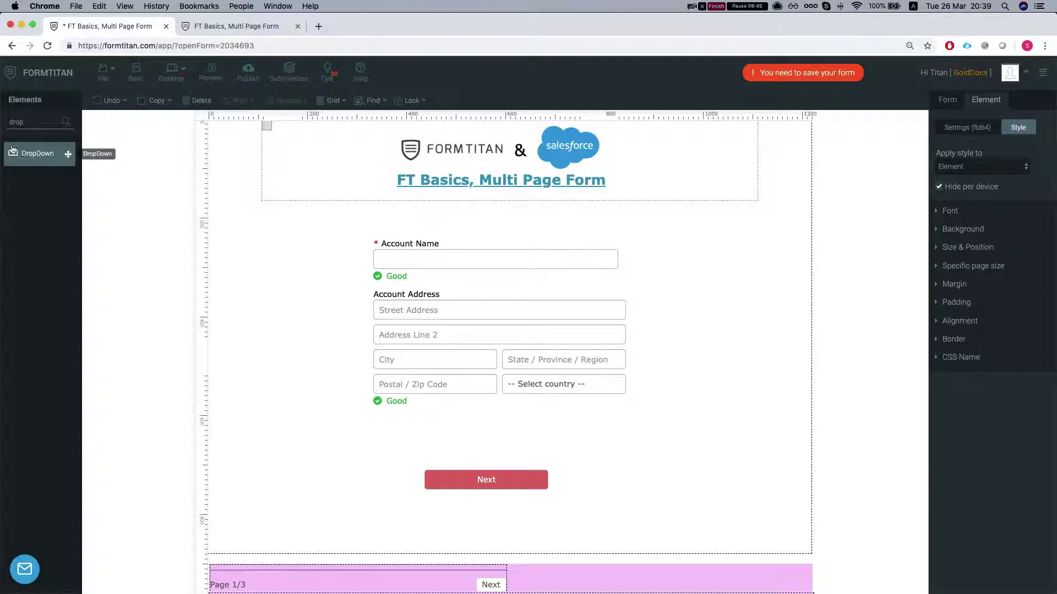
pyautogui.moveTo(22, 154); pyautogui.dragTo(650, 219)
pyautogui.doubleClick(651, 211)
pyautogui.write('N')
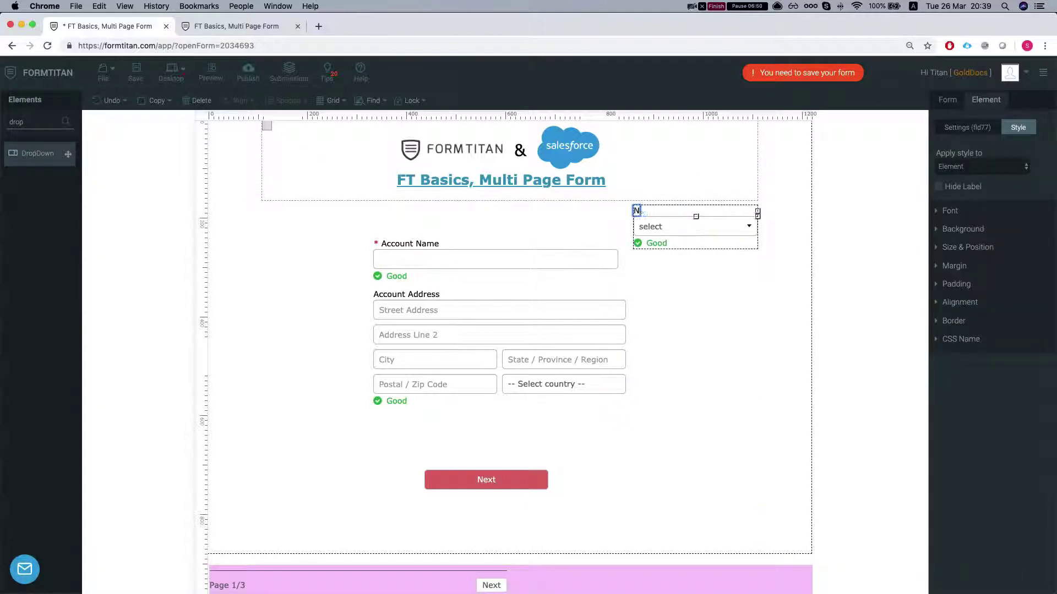
pyautogui.write('avigate')
# - Delete the Navigate dropdown's three default options and enable Pagebreak navigation mode
pyautogui.click(680, 231)
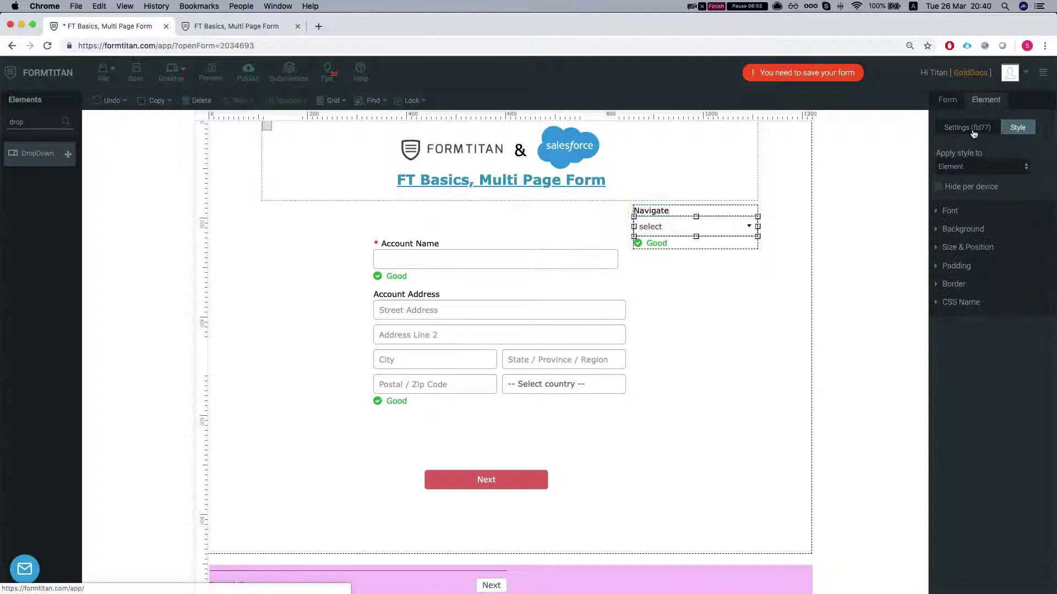
pyautogui.click(967, 127)
pyautogui.click(1041, 281)
pyautogui.click(1042, 281)
pyautogui.click(1041, 281)
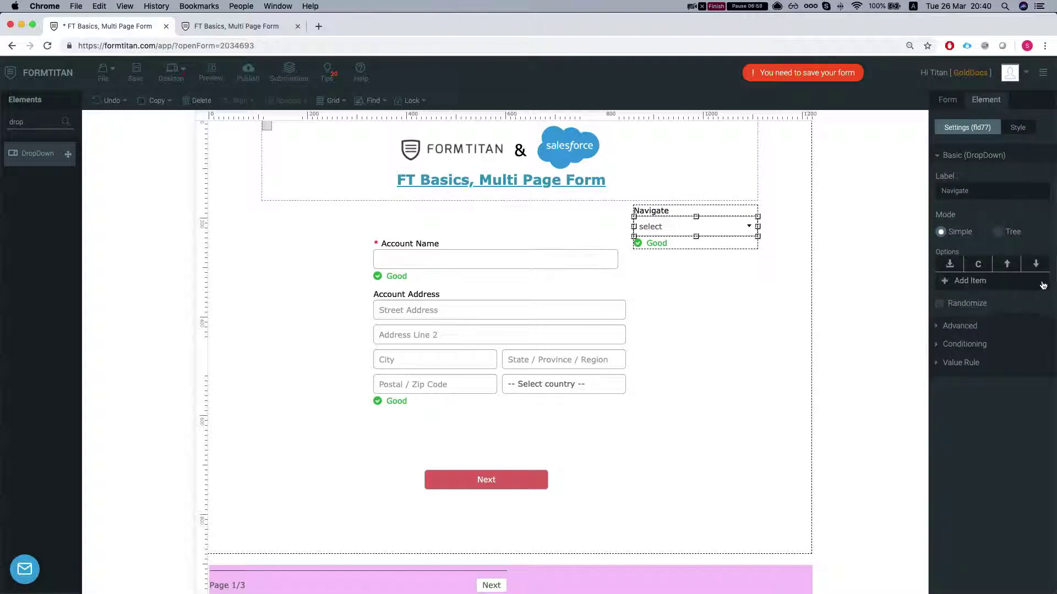
pyautogui.click(962, 327)
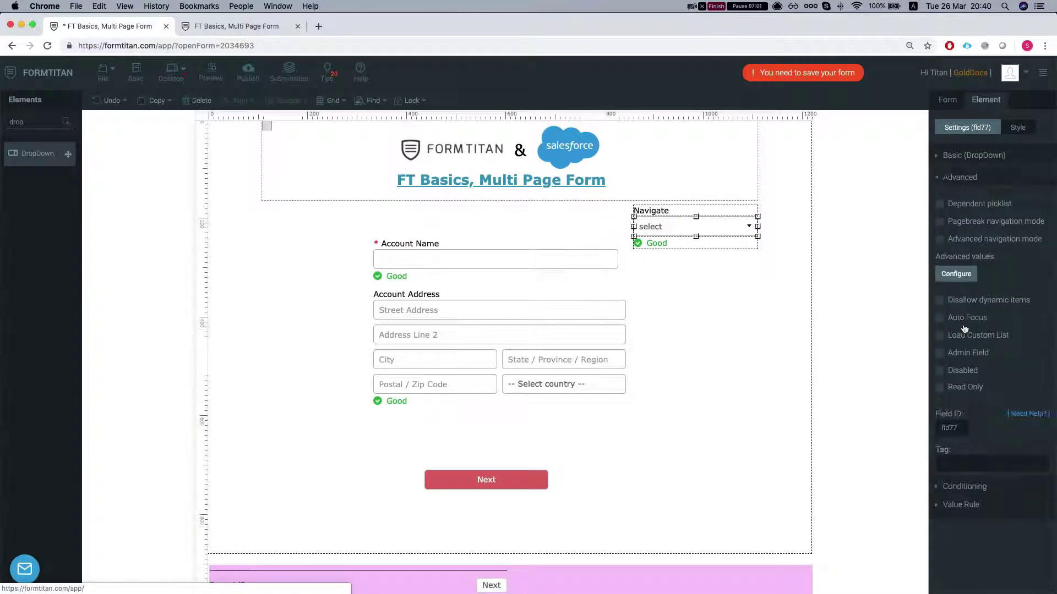
pyautogui.click(970, 221)
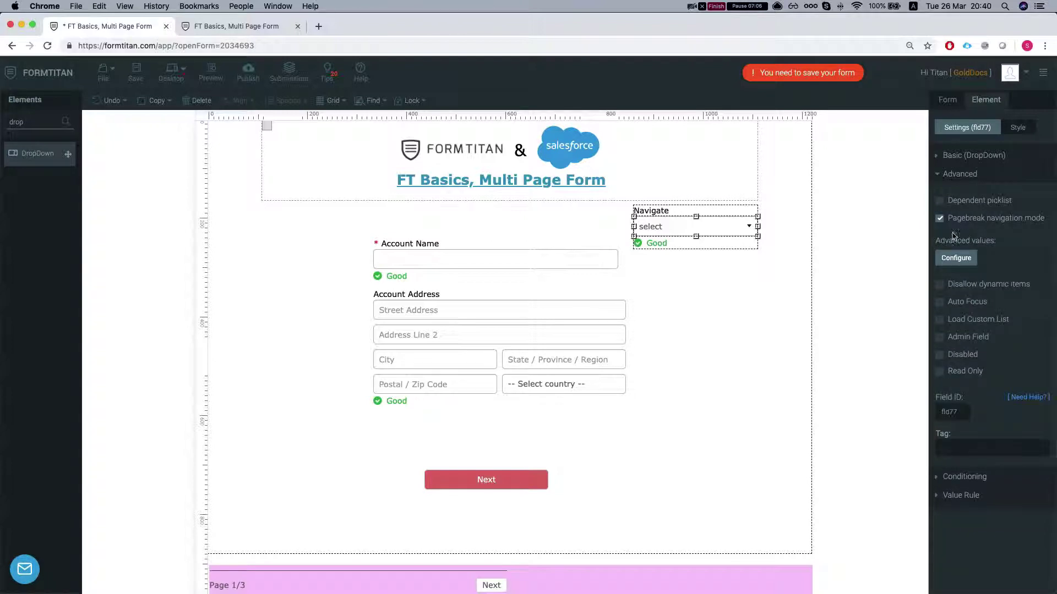
pyautogui.click(678, 223)
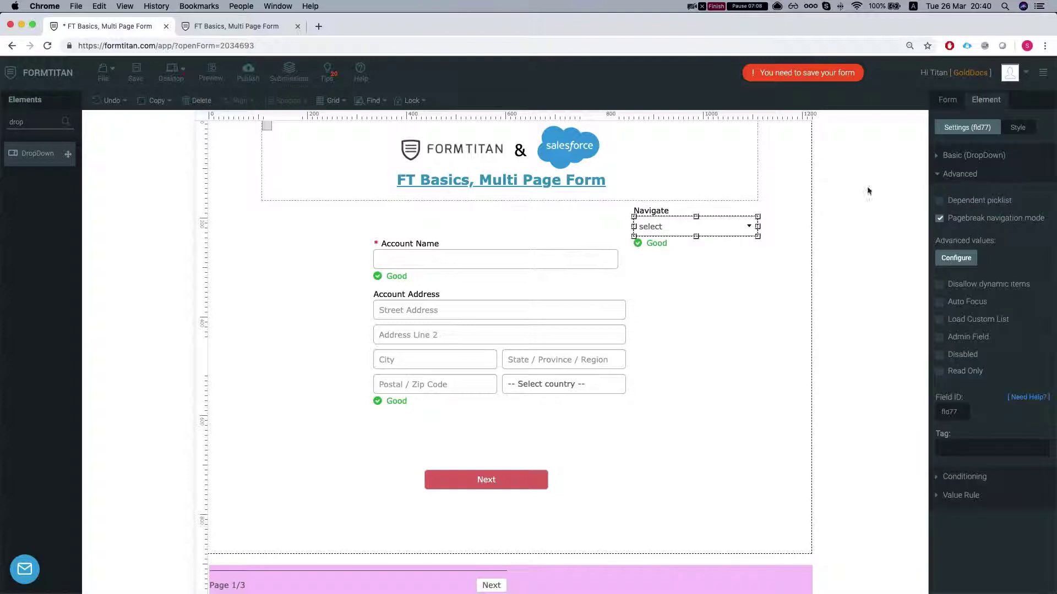
# - Give the Navigate dropdown a pink background colour
pyautogui.click(1015, 129)
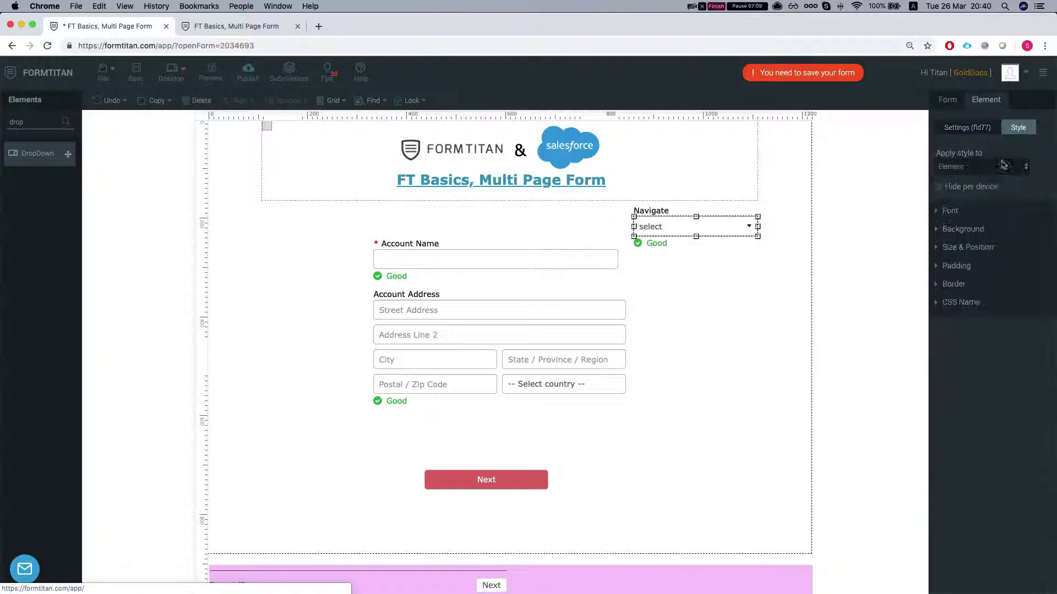
pyautogui.click(957, 215)
pyautogui.click(962, 255)
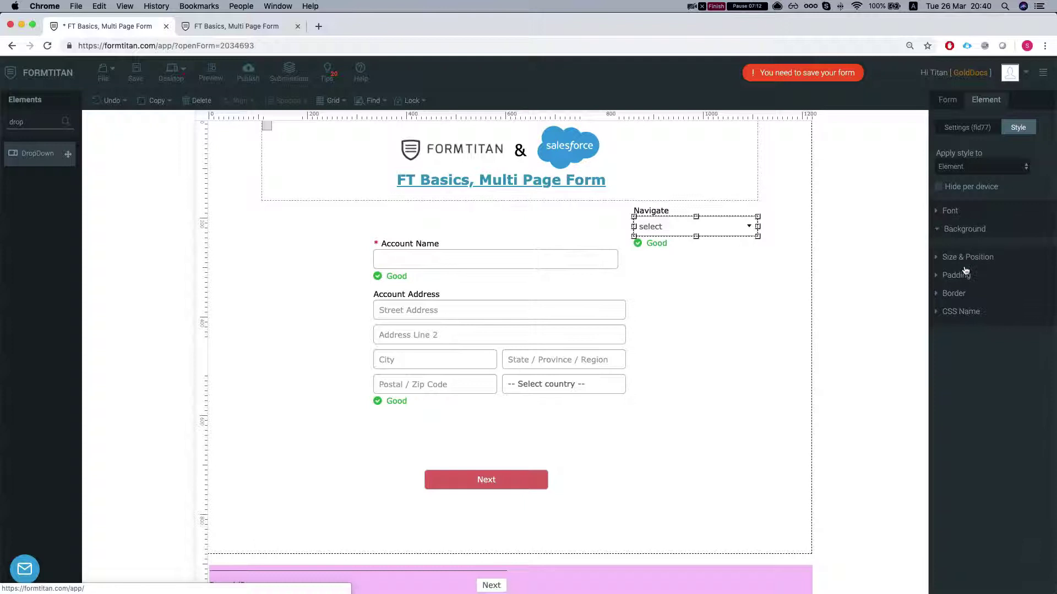
pyautogui.moveTo(964, 316); pyautogui.dragTo(950, 300)
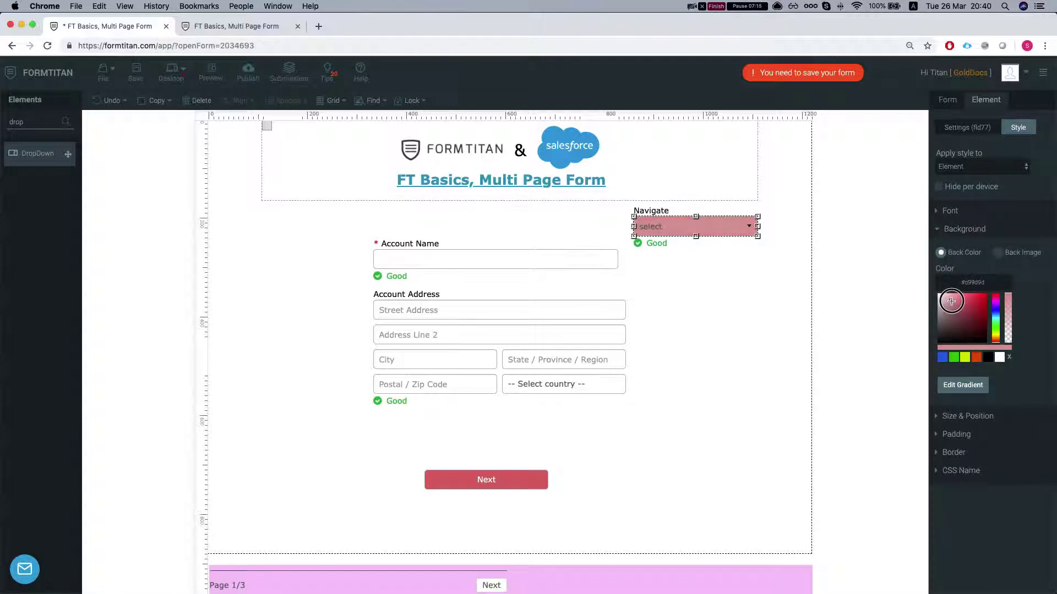
pyautogui.click(969, 128)
pyautogui.click(976, 156)
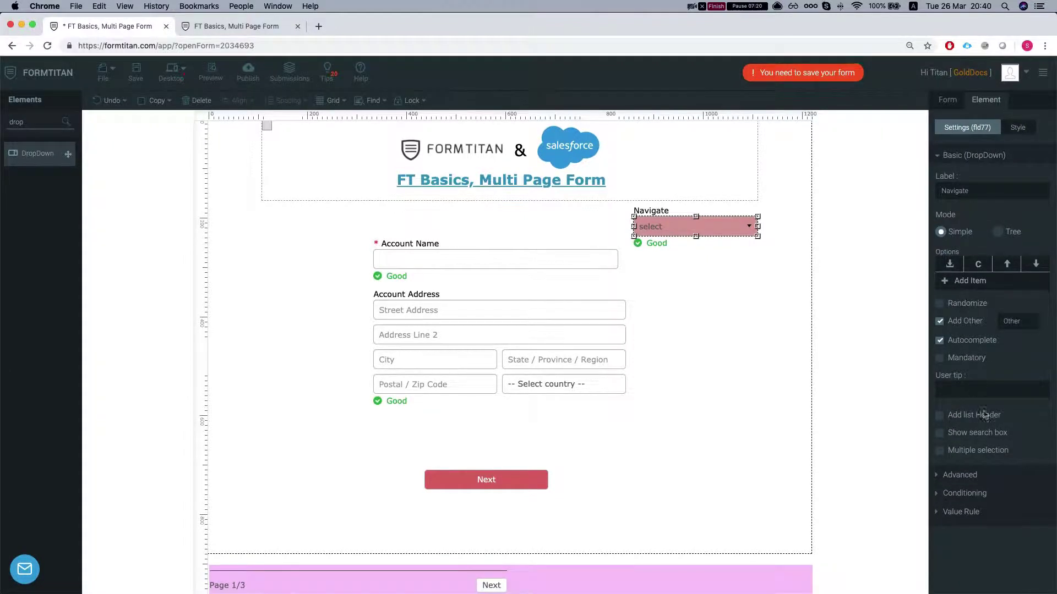
pyautogui.click(1019, 129)
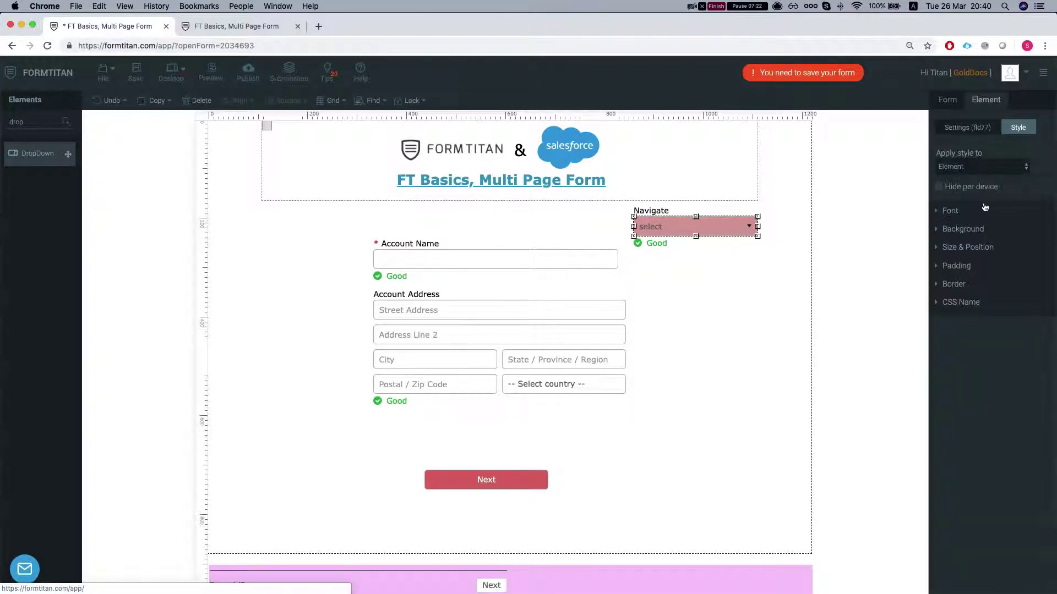
pyautogui.click(971, 229)
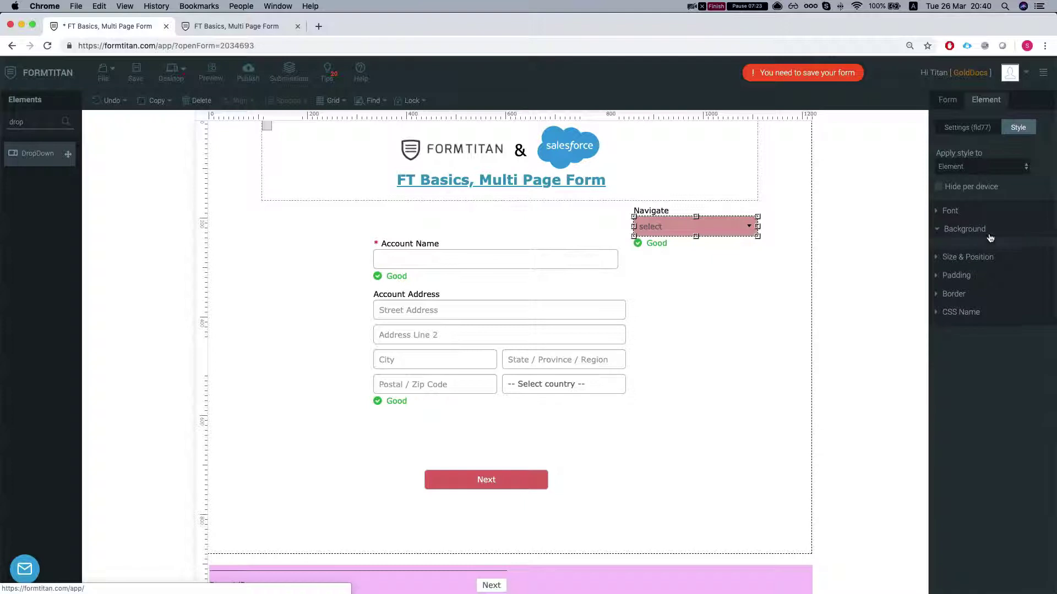
# - Set the Navigate dropdown's font to size 18 in black
pyautogui.click(951, 212)
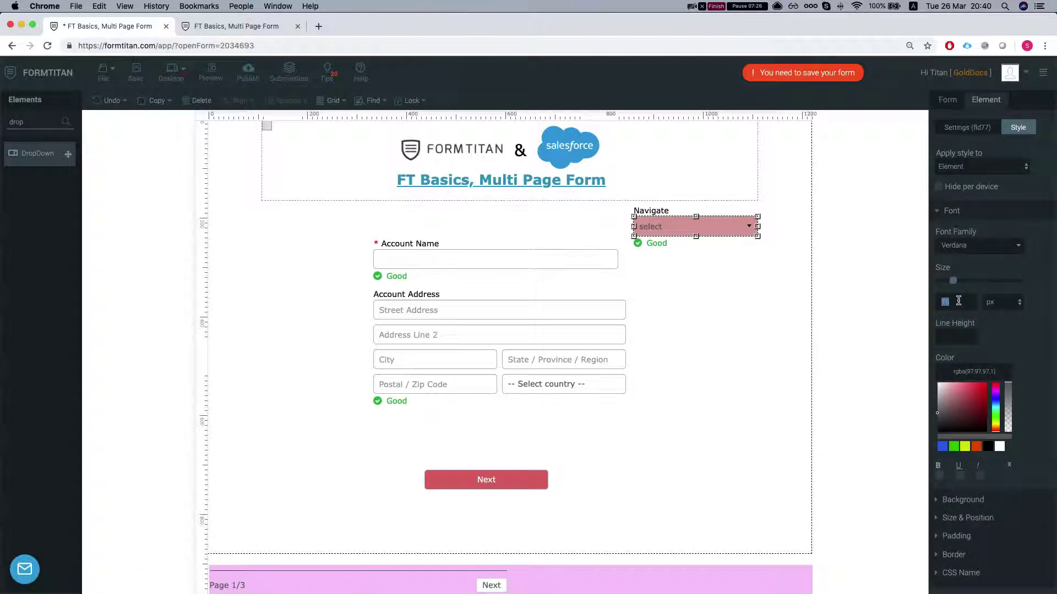
pyautogui.write('18')
pyautogui.moveTo(966, 415); pyautogui.dragTo(981, 439)
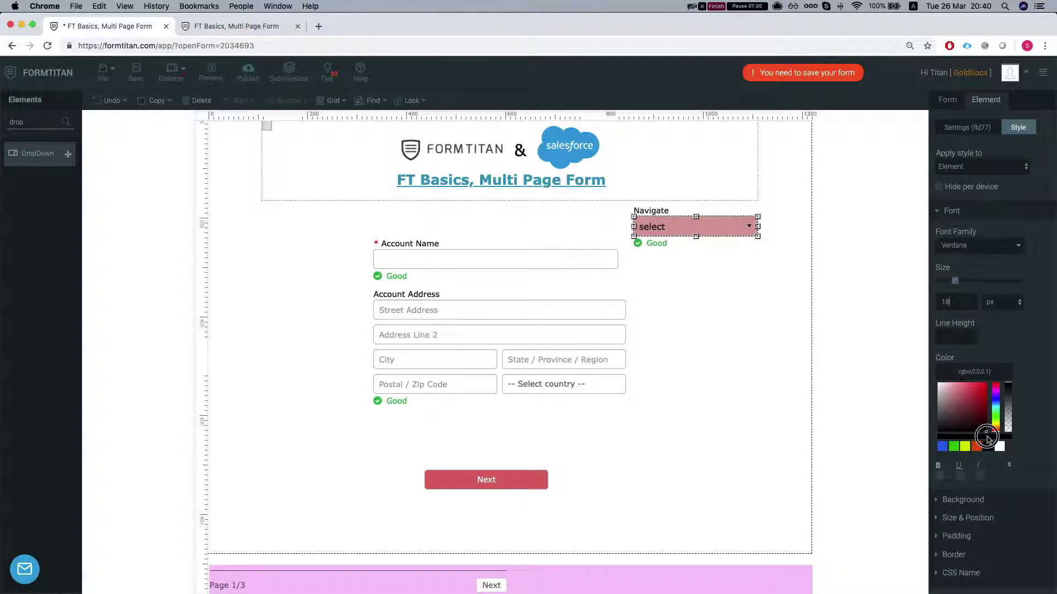
pyautogui.click(735, 325)
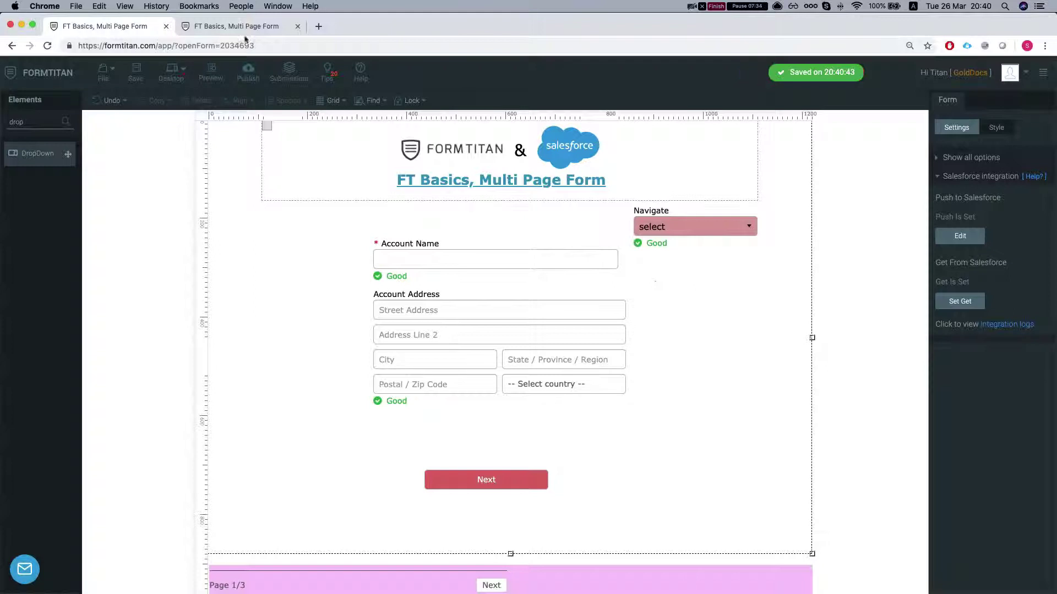
# - Move the Navigate dropdown to the top left of pages 2 and 3
pyautogui.click(665, 227)
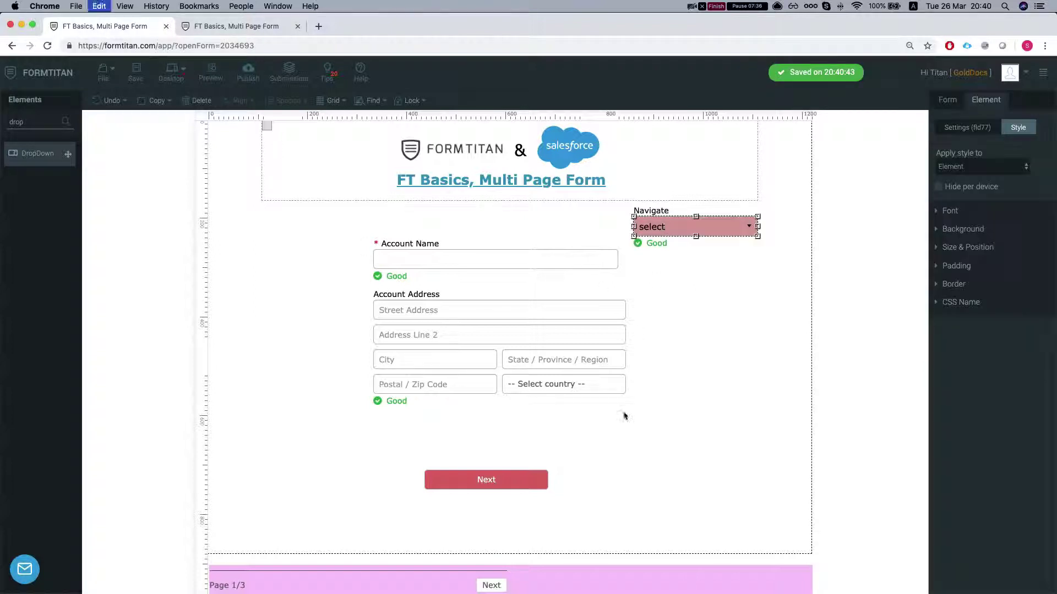
pyautogui.click(490, 585)
pyautogui.moveTo(718, 241); pyautogui.dragTo(329, 188)
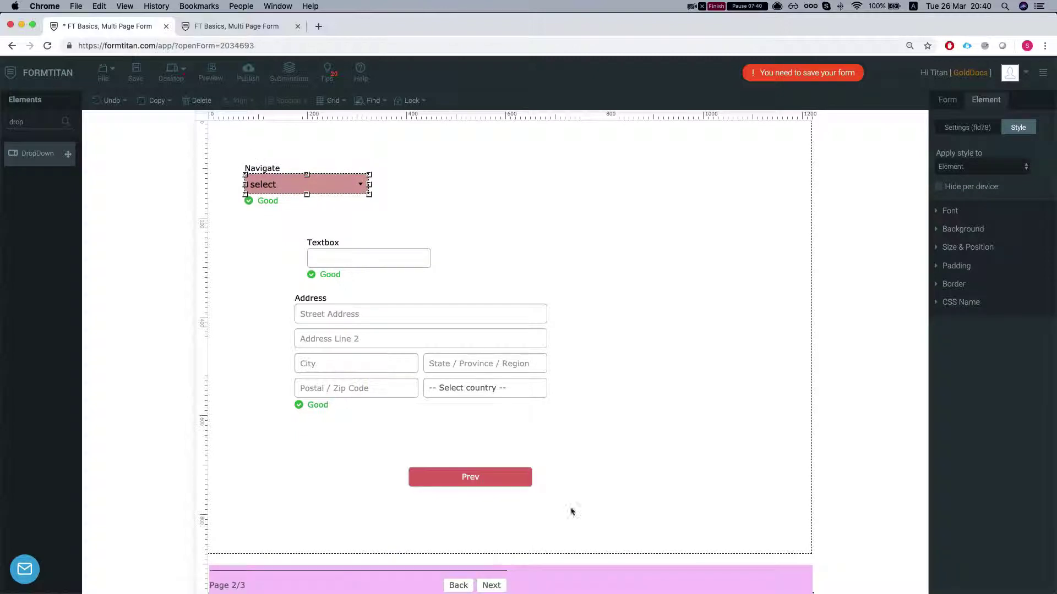
pyautogui.click(491, 585)
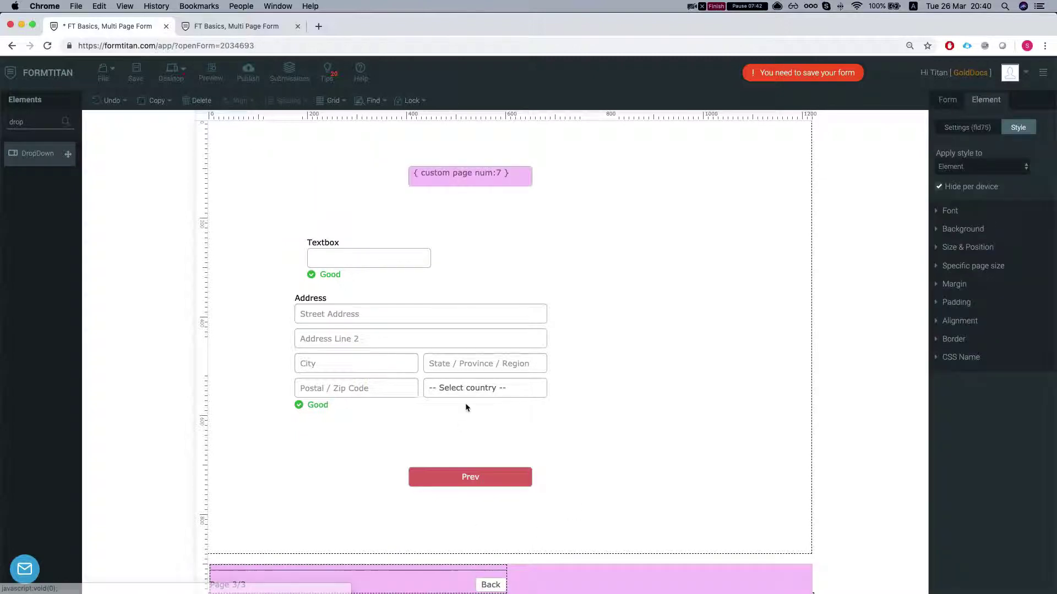
pyautogui.moveTo(725, 258); pyautogui.dragTo(291, 189)
# - Delete the custom page number field, save the form, and reload the live form
pyautogui.click(425, 179)
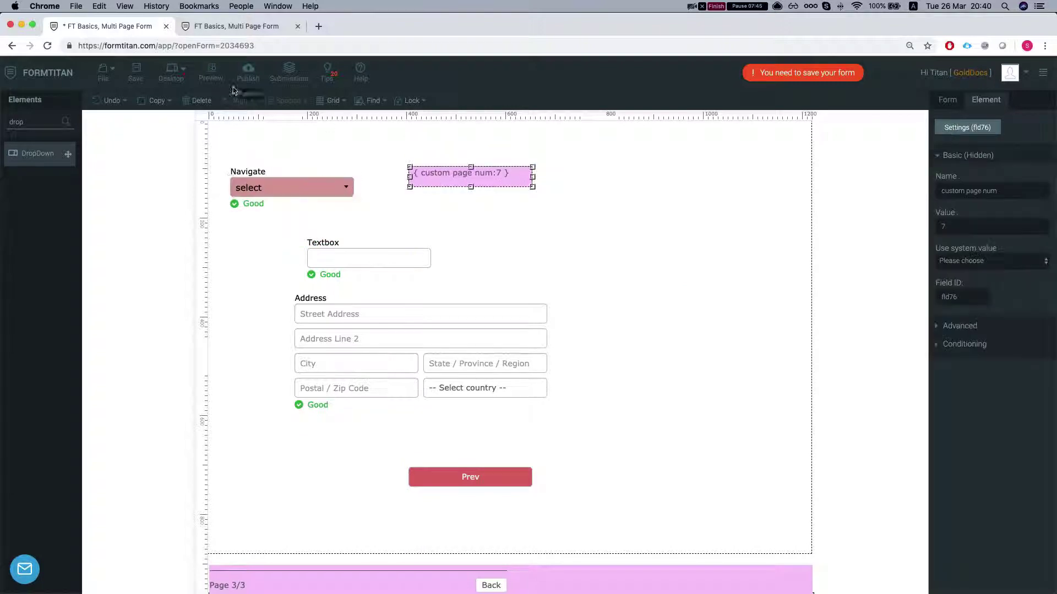
pyautogui.click(202, 101)
pyautogui.press('super+s')
pyautogui.click(261, 25)
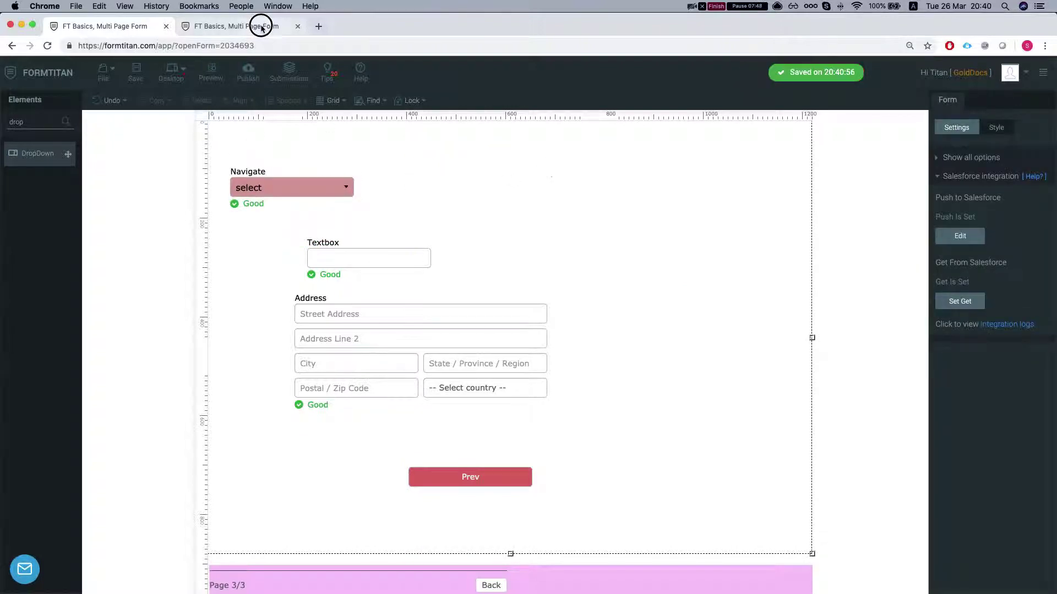
pyautogui.press('super+r')
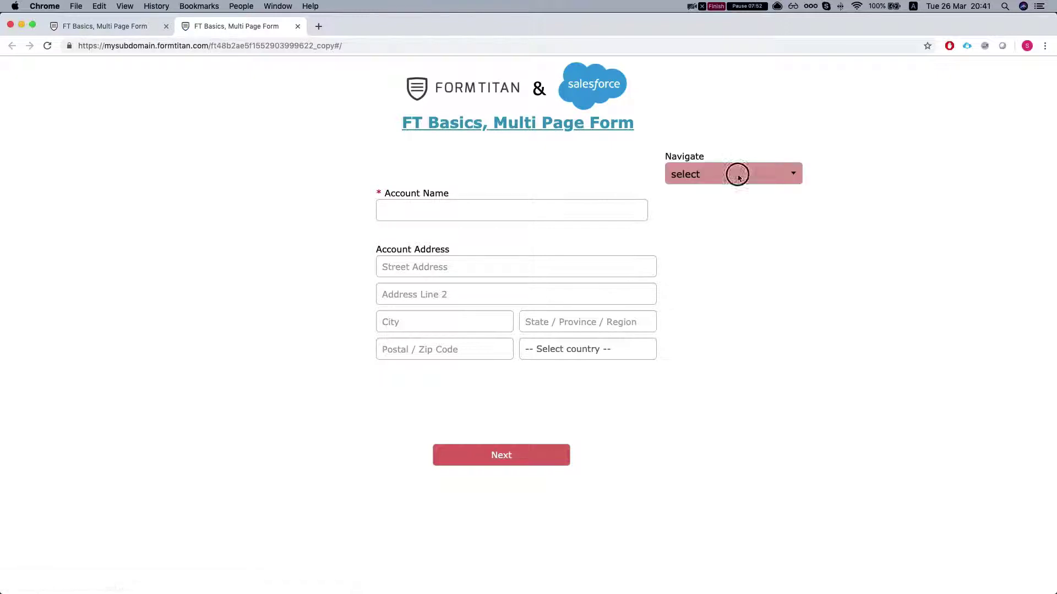
# - Use the live form's Navigate dropdown to jump to Page 2, Page 3, then Page 1
pyautogui.click(736, 174)
pyautogui.click(721, 206)
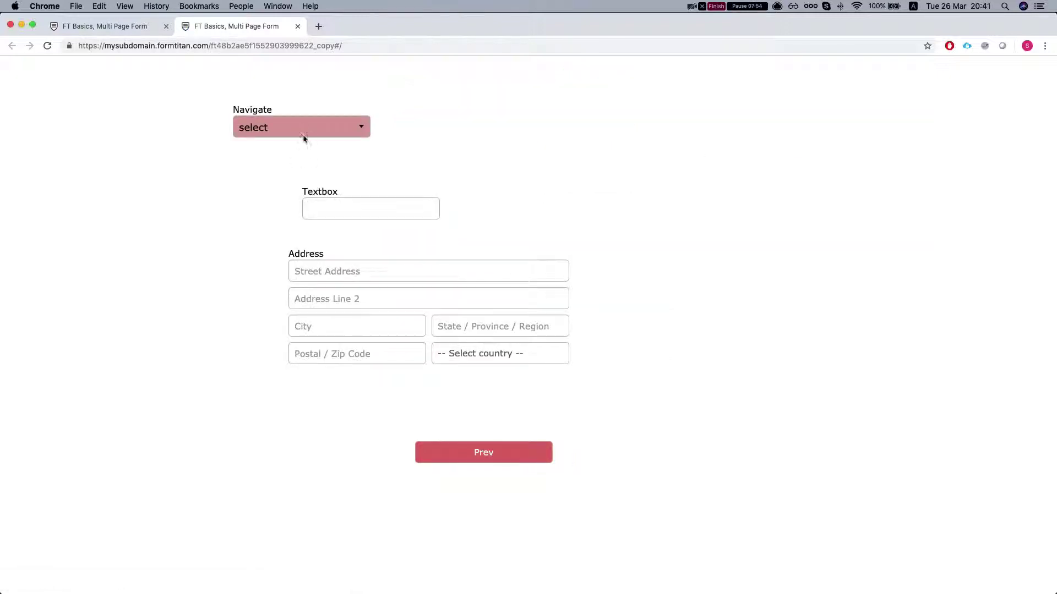
pyautogui.click(304, 134)
pyautogui.click(276, 174)
pyautogui.click(293, 127)
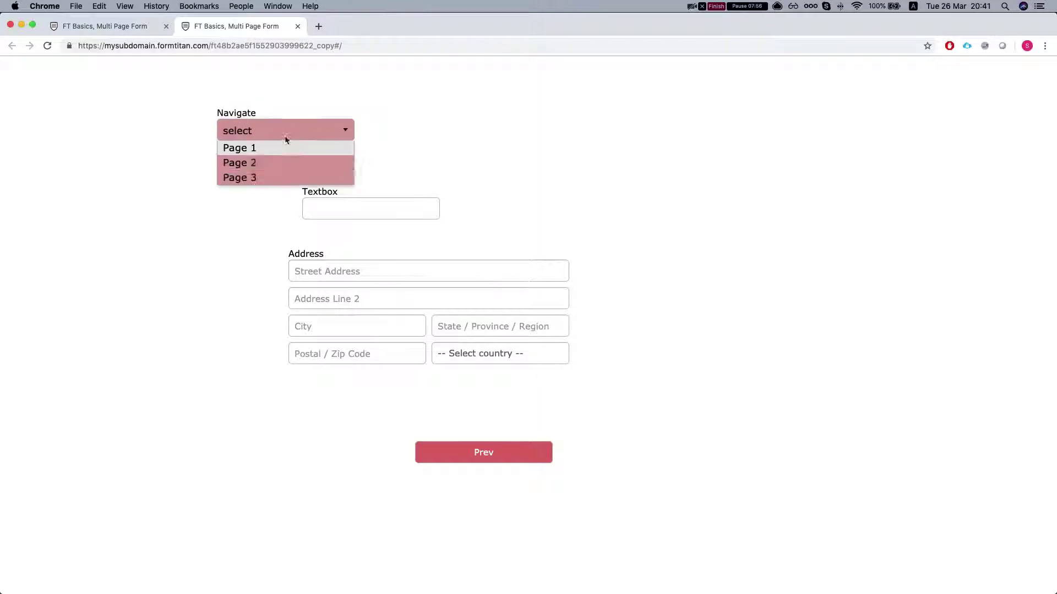
pyautogui.click(267, 148)
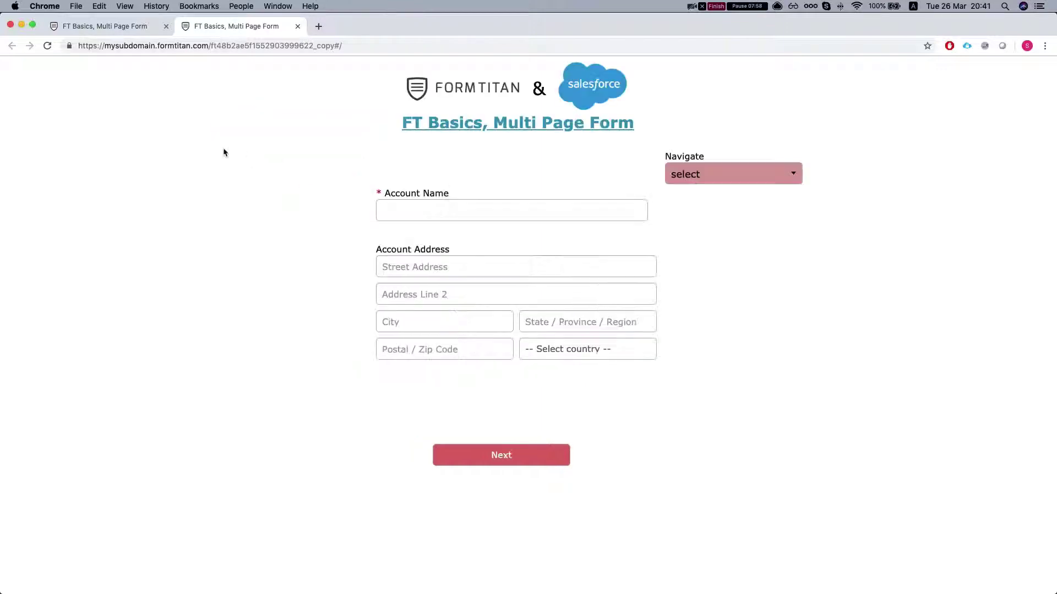
pyautogui.click(55, 26)
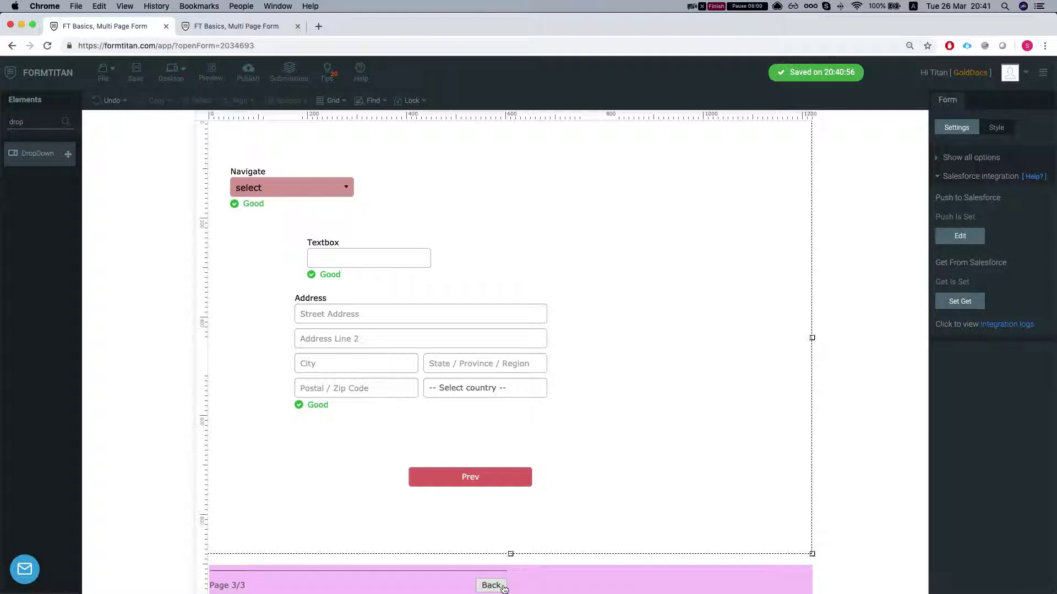
# - Label page 1 'Account page' in the page break settings and save
pyautogui.click(571, 582)
pyautogui.click(969, 128)
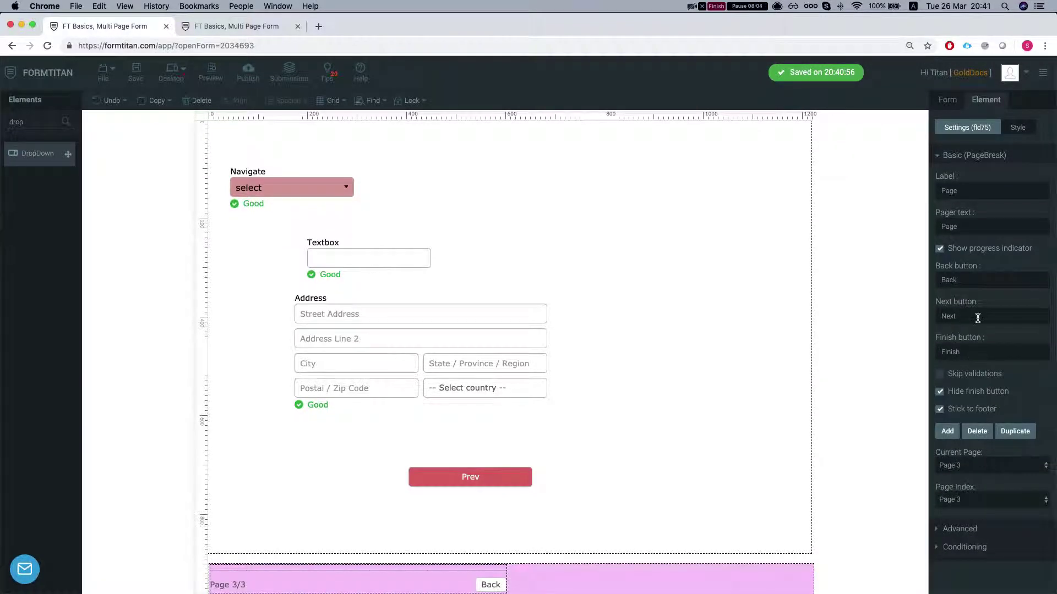
pyautogui.click(981, 197)
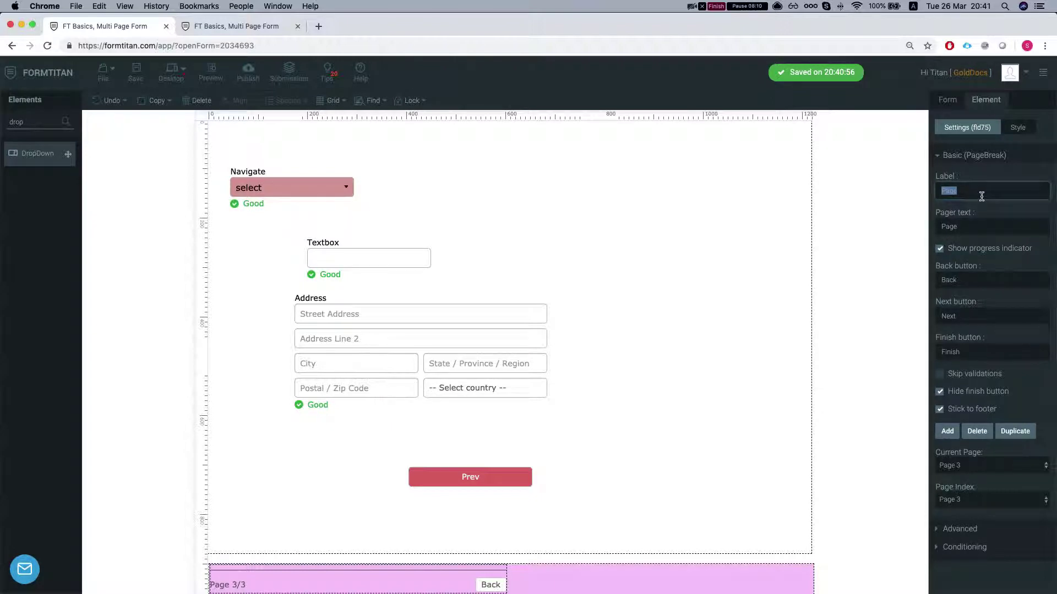
pyautogui.click(999, 469)
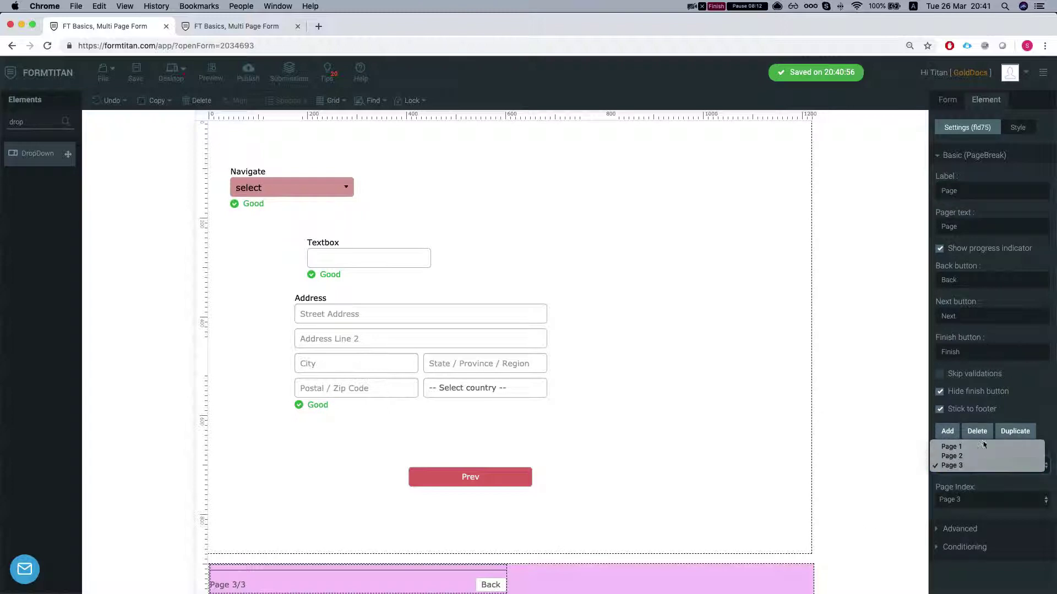
pyautogui.click(969, 444)
pyautogui.write('A')
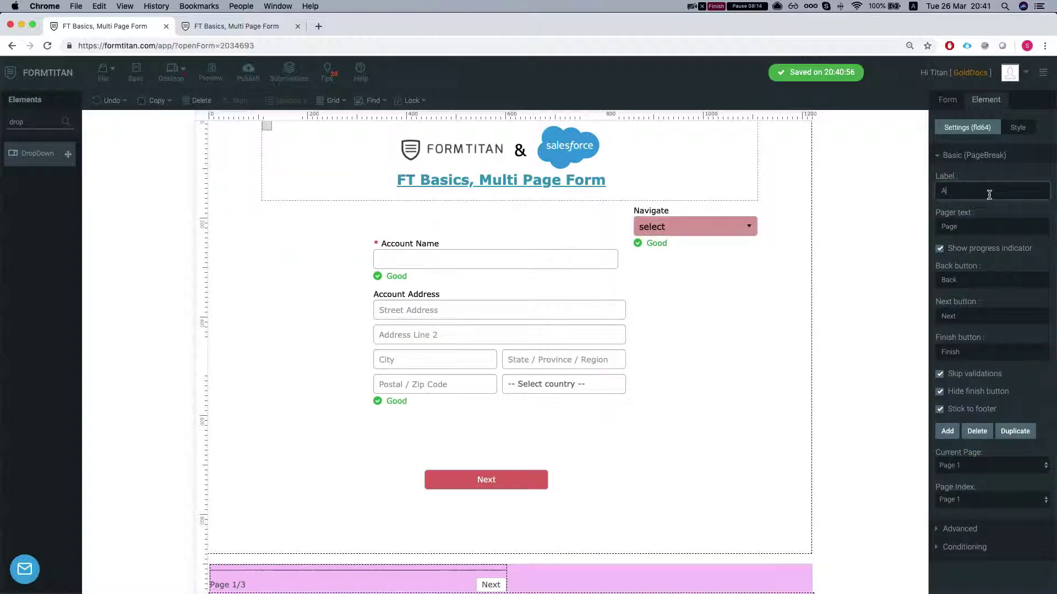
pyautogui.write('ccount pa')
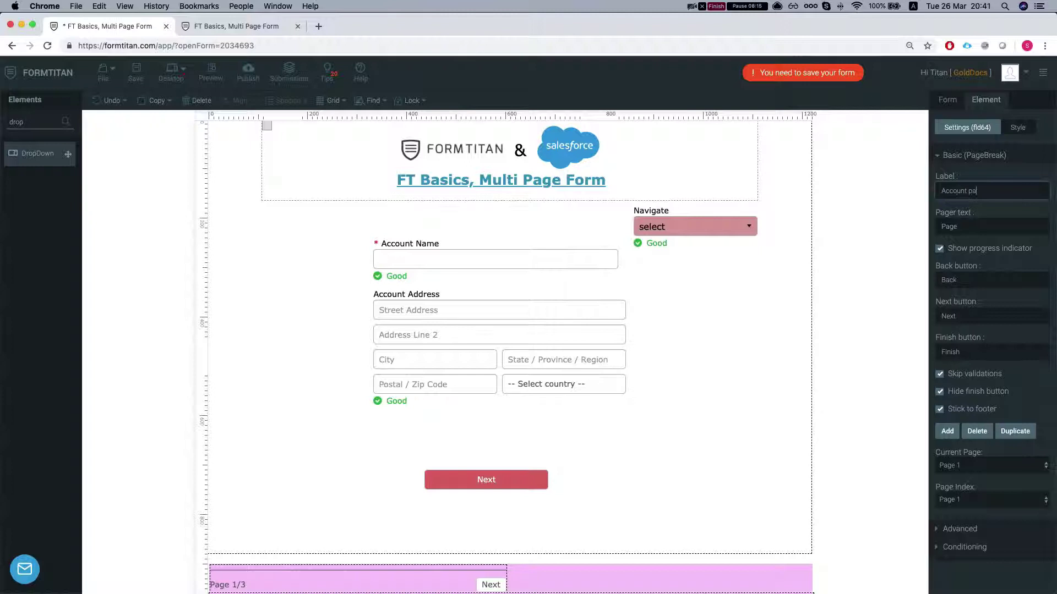
pyautogui.write('ge')
pyautogui.press('super+s')
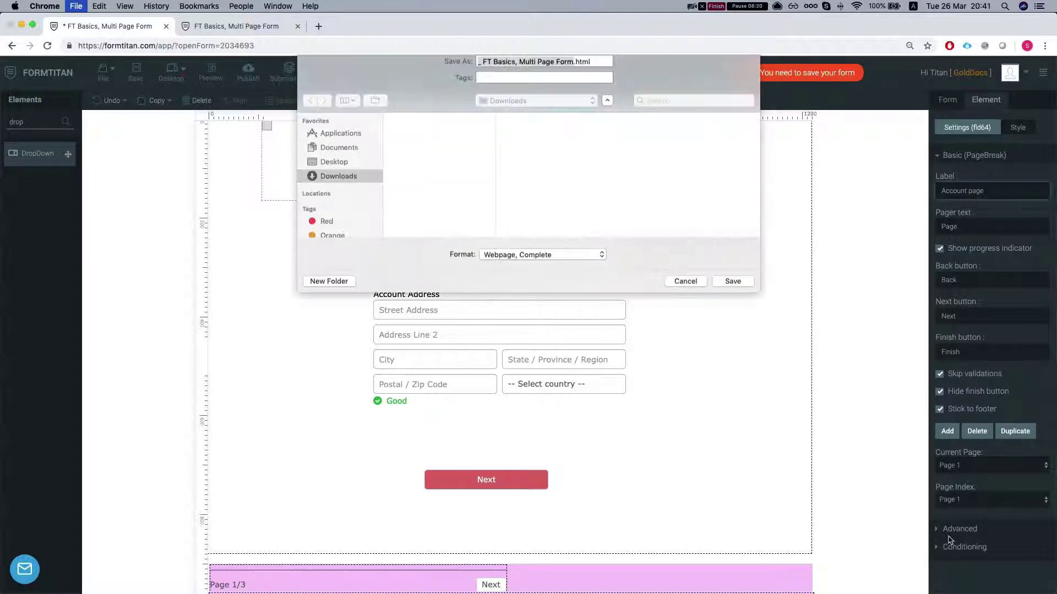
pyautogui.click(691, 294)
pyautogui.click(721, 314)
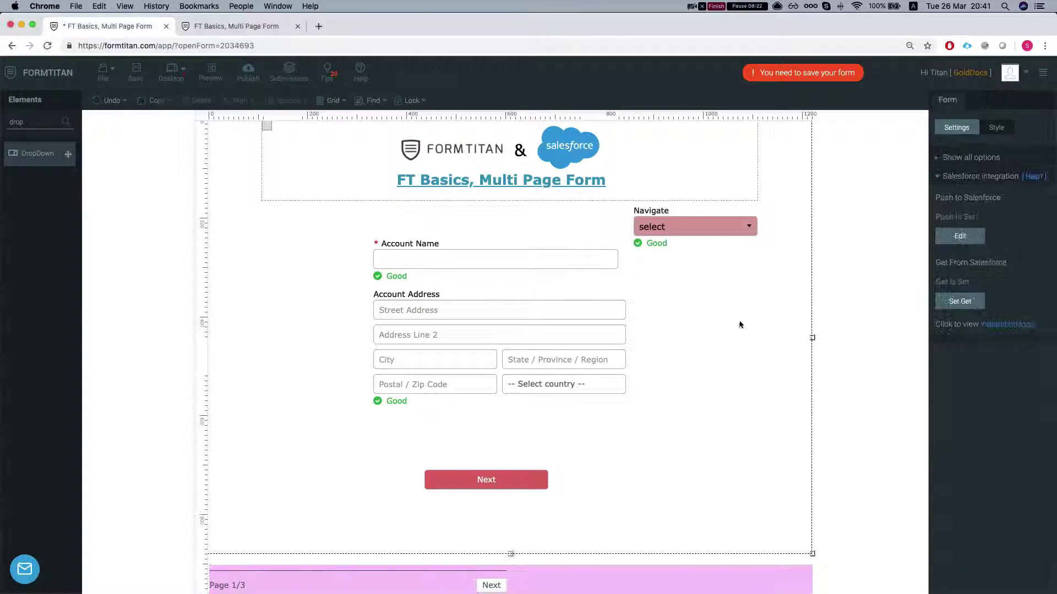
# - Relabel page 2 as 'Cont page'
pyautogui.click(578, 580)
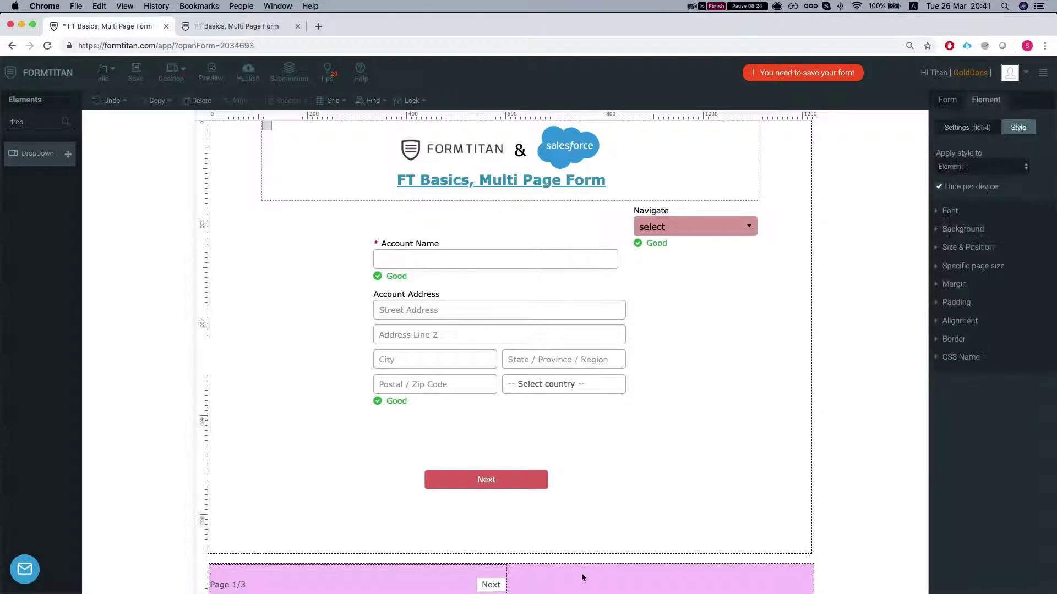
pyautogui.click(977, 158)
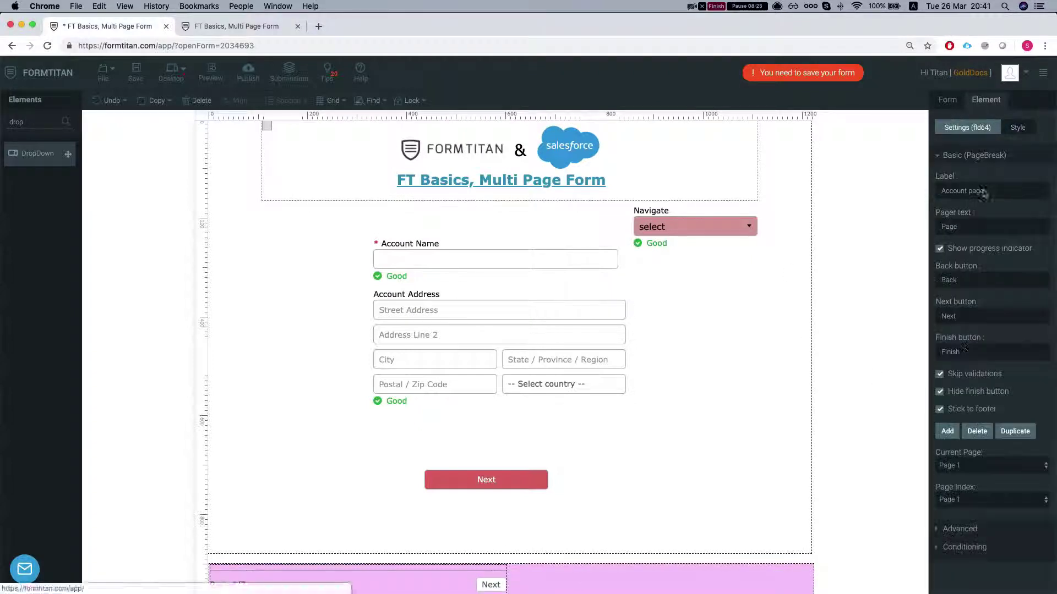
pyautogui.click(970, 466)
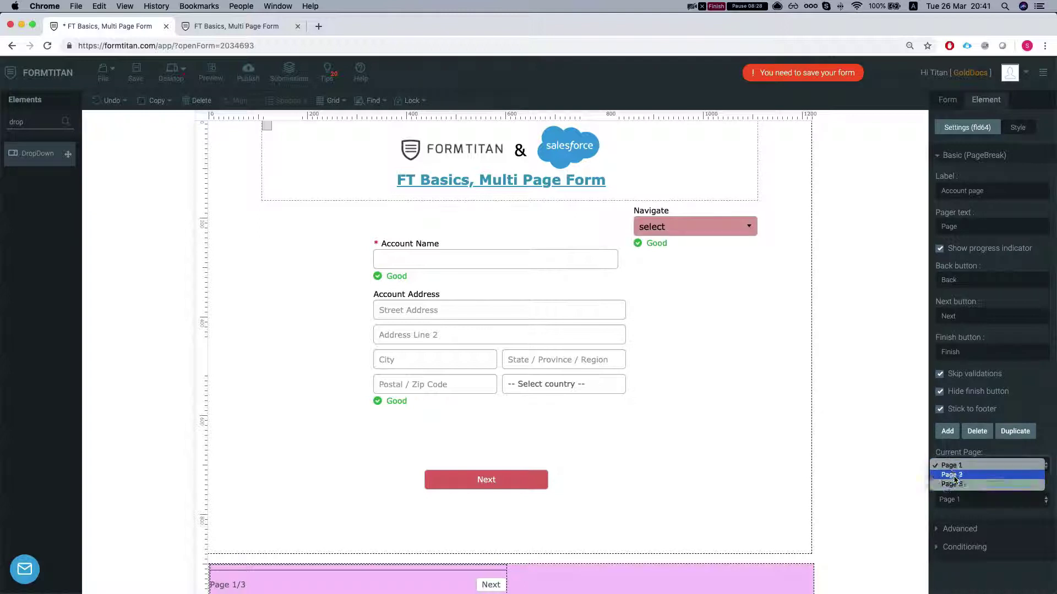
pyautogui.click(970, 483)
pyautogui.doubleClick(982, 193)
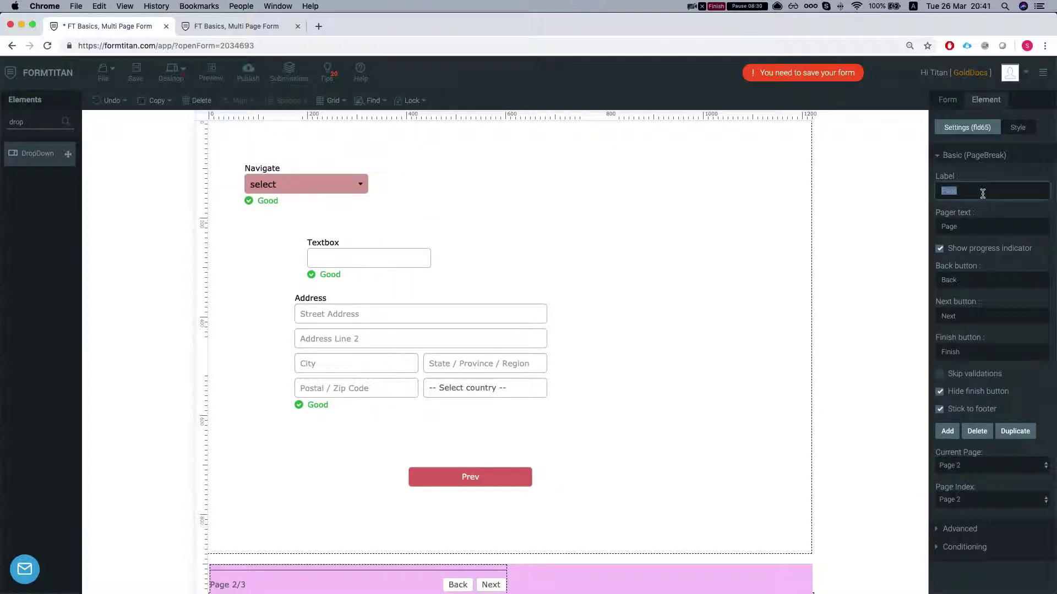
pyautogui.write('Cont p')
# - Relabel page 3 as 'Dup page' and save the form
pyautogui.click(956, 474)
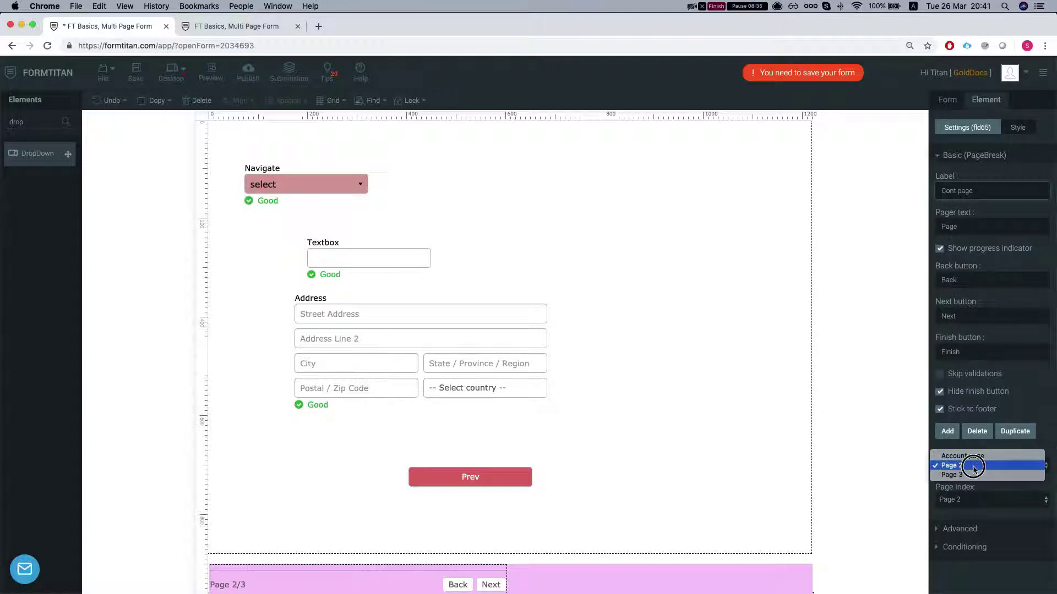
pyautogui.click(971, 482)
pyautogui.doubleClick(994, 196)
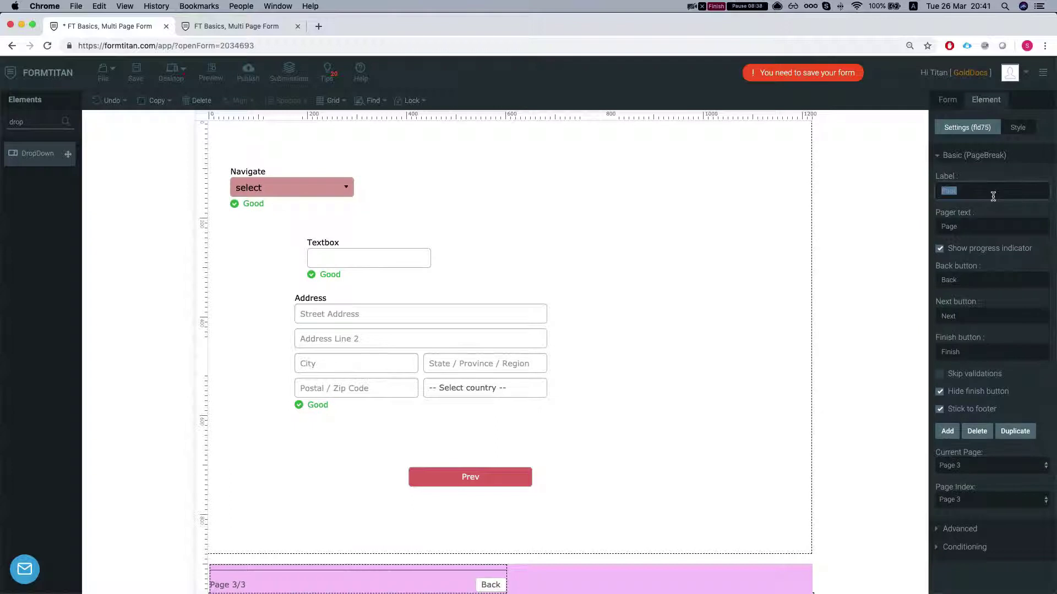
pyautogui.write('Dup p')
pyautogui.click(719, 203)
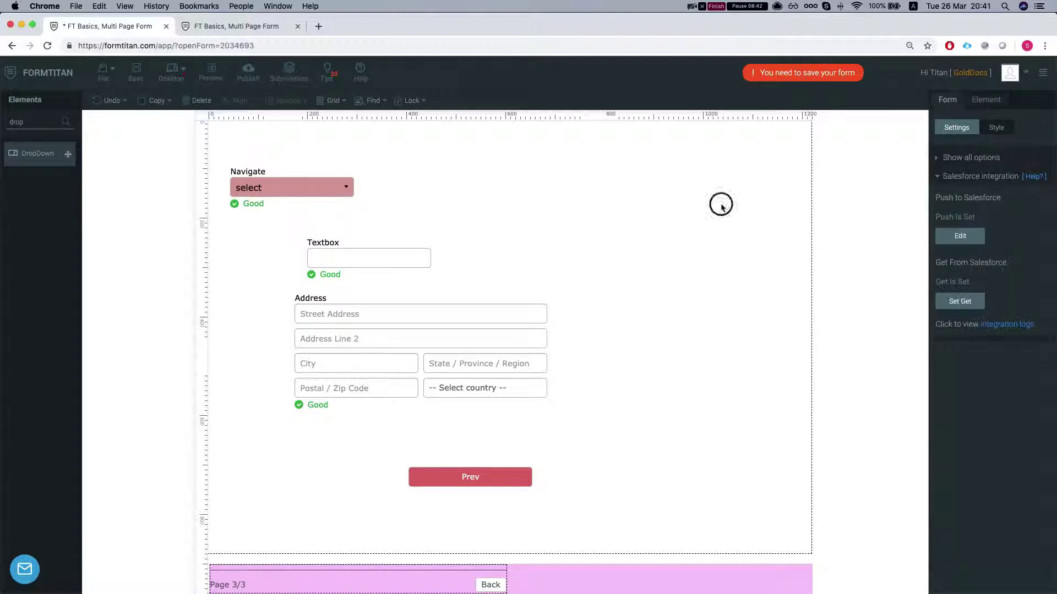
pyautogui.press('super+s')
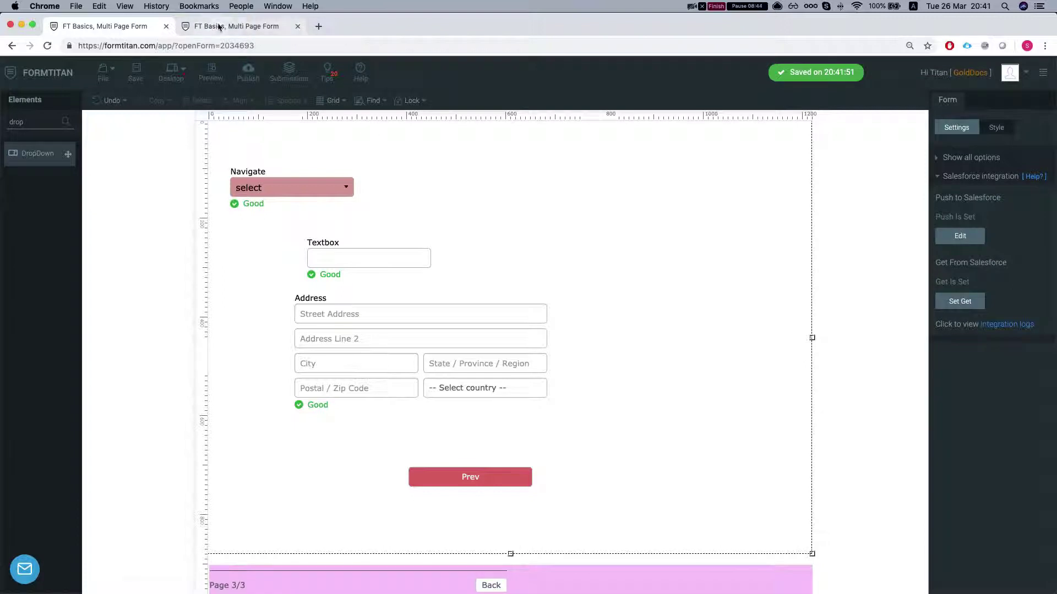
pyautogui.click(200, 28)
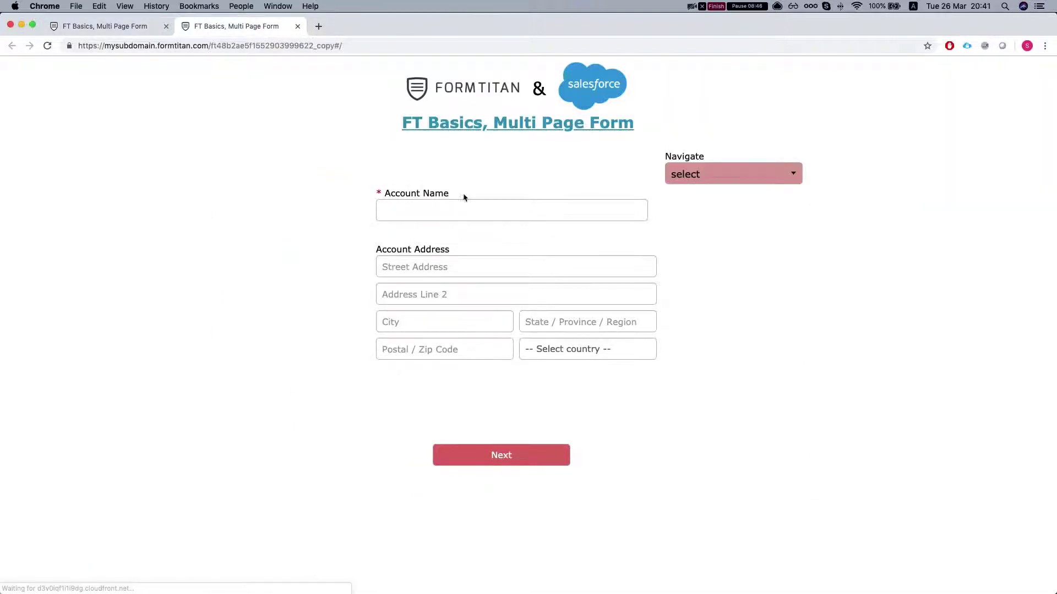
pyautogui.click(797, 174)
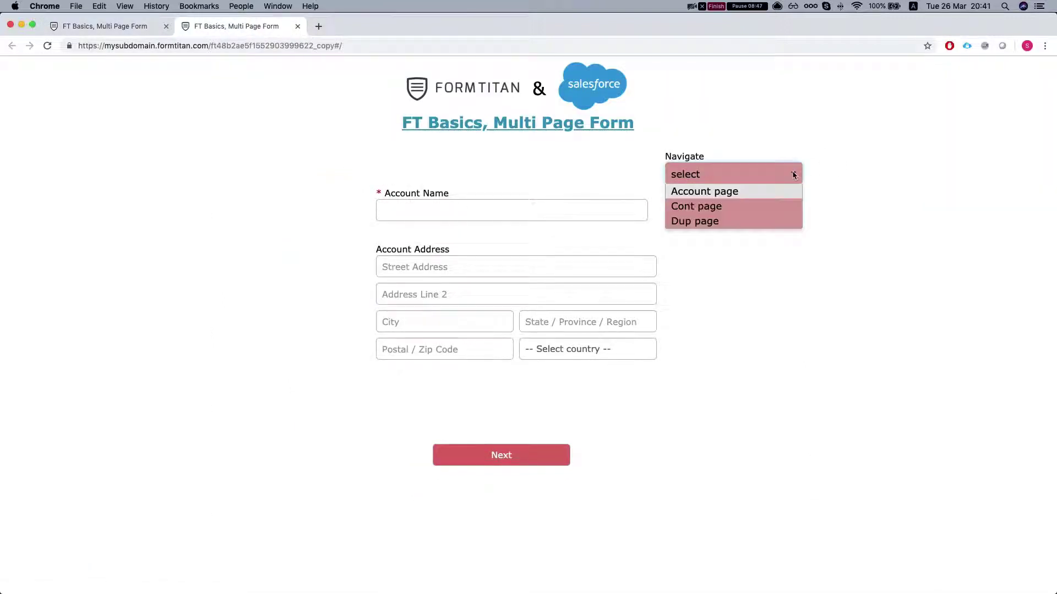
pyautogui.click(696, 208)
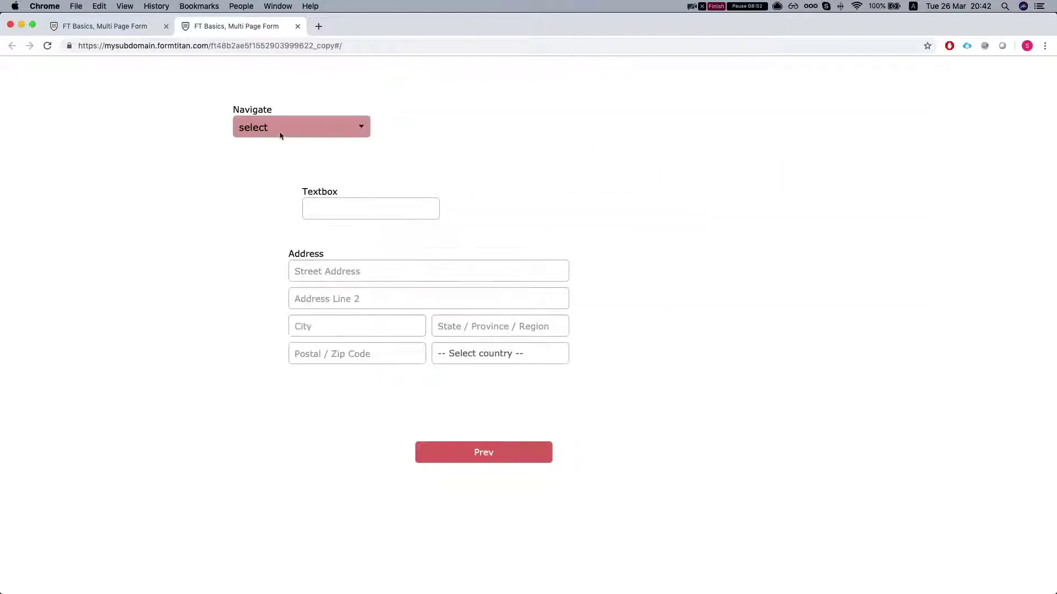
pyautogui.click(267, 125)
pyautogui.click(270, 144)
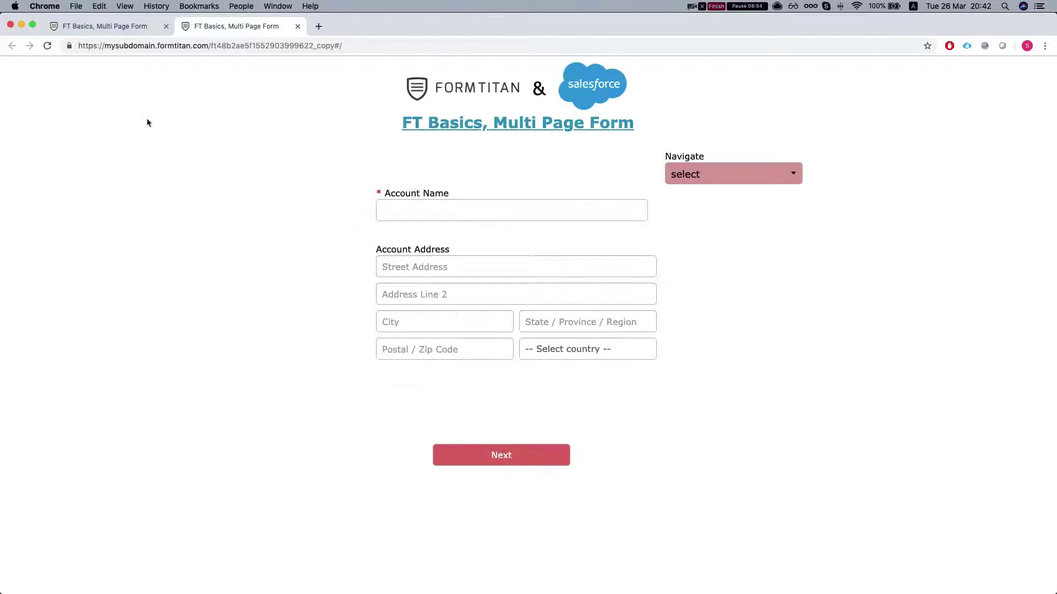
pyautogui.click(92, 28)
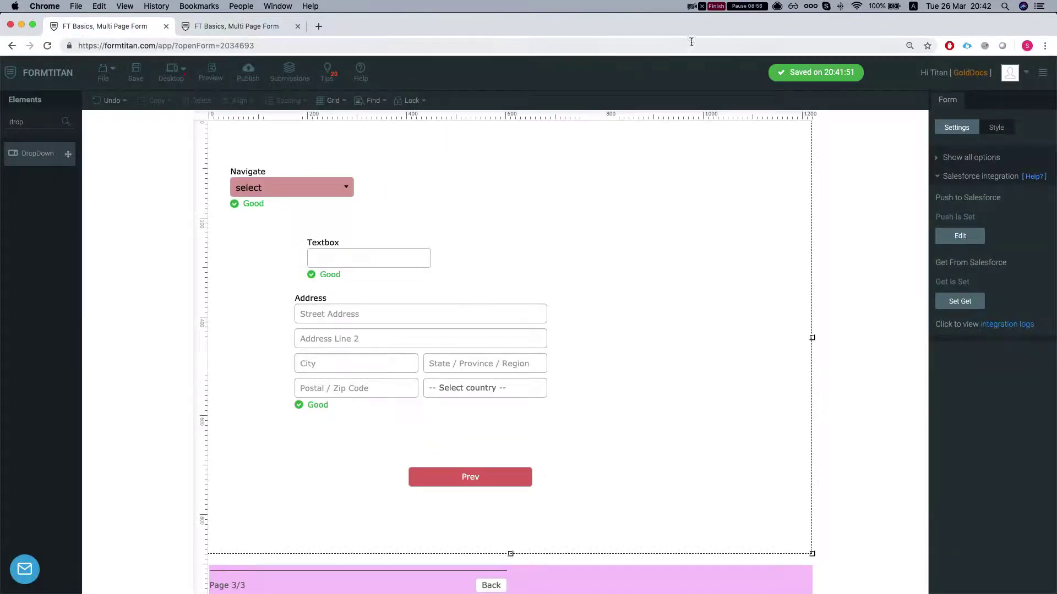